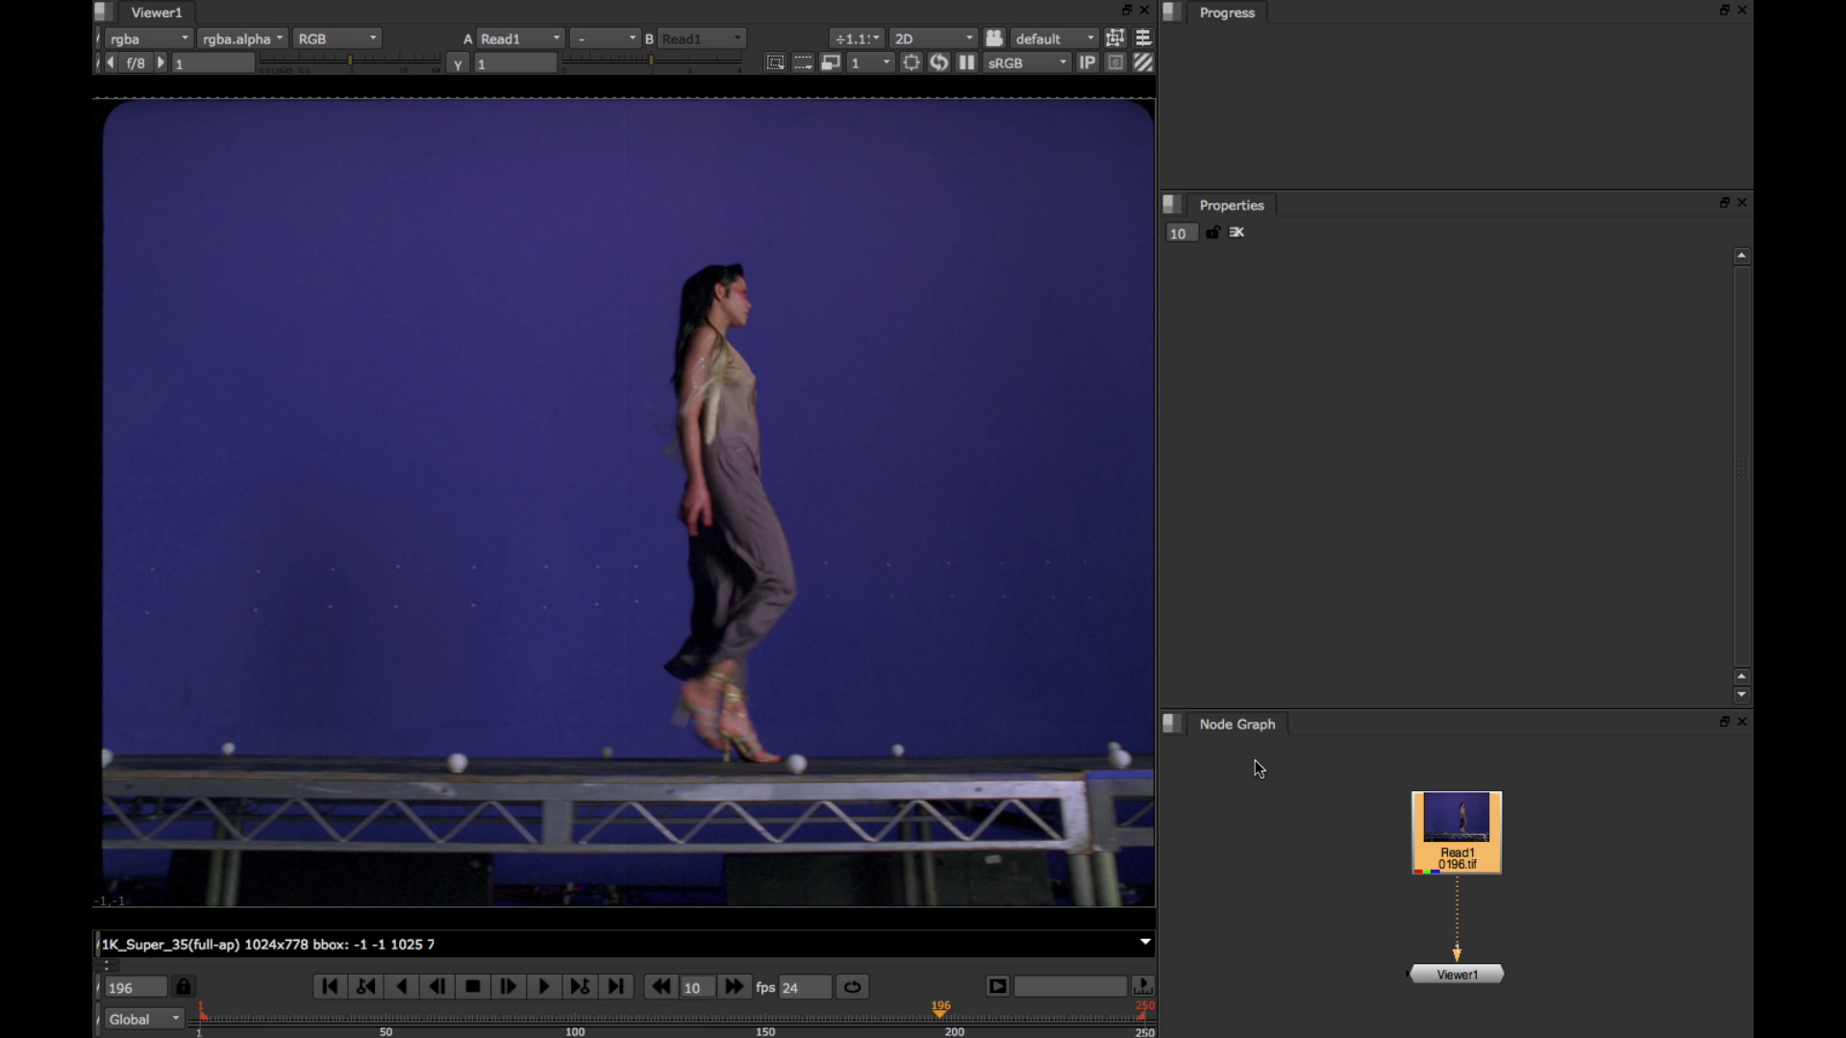
- Add a Tracker node after the Read1 node
key(Tab)
text(tracer)
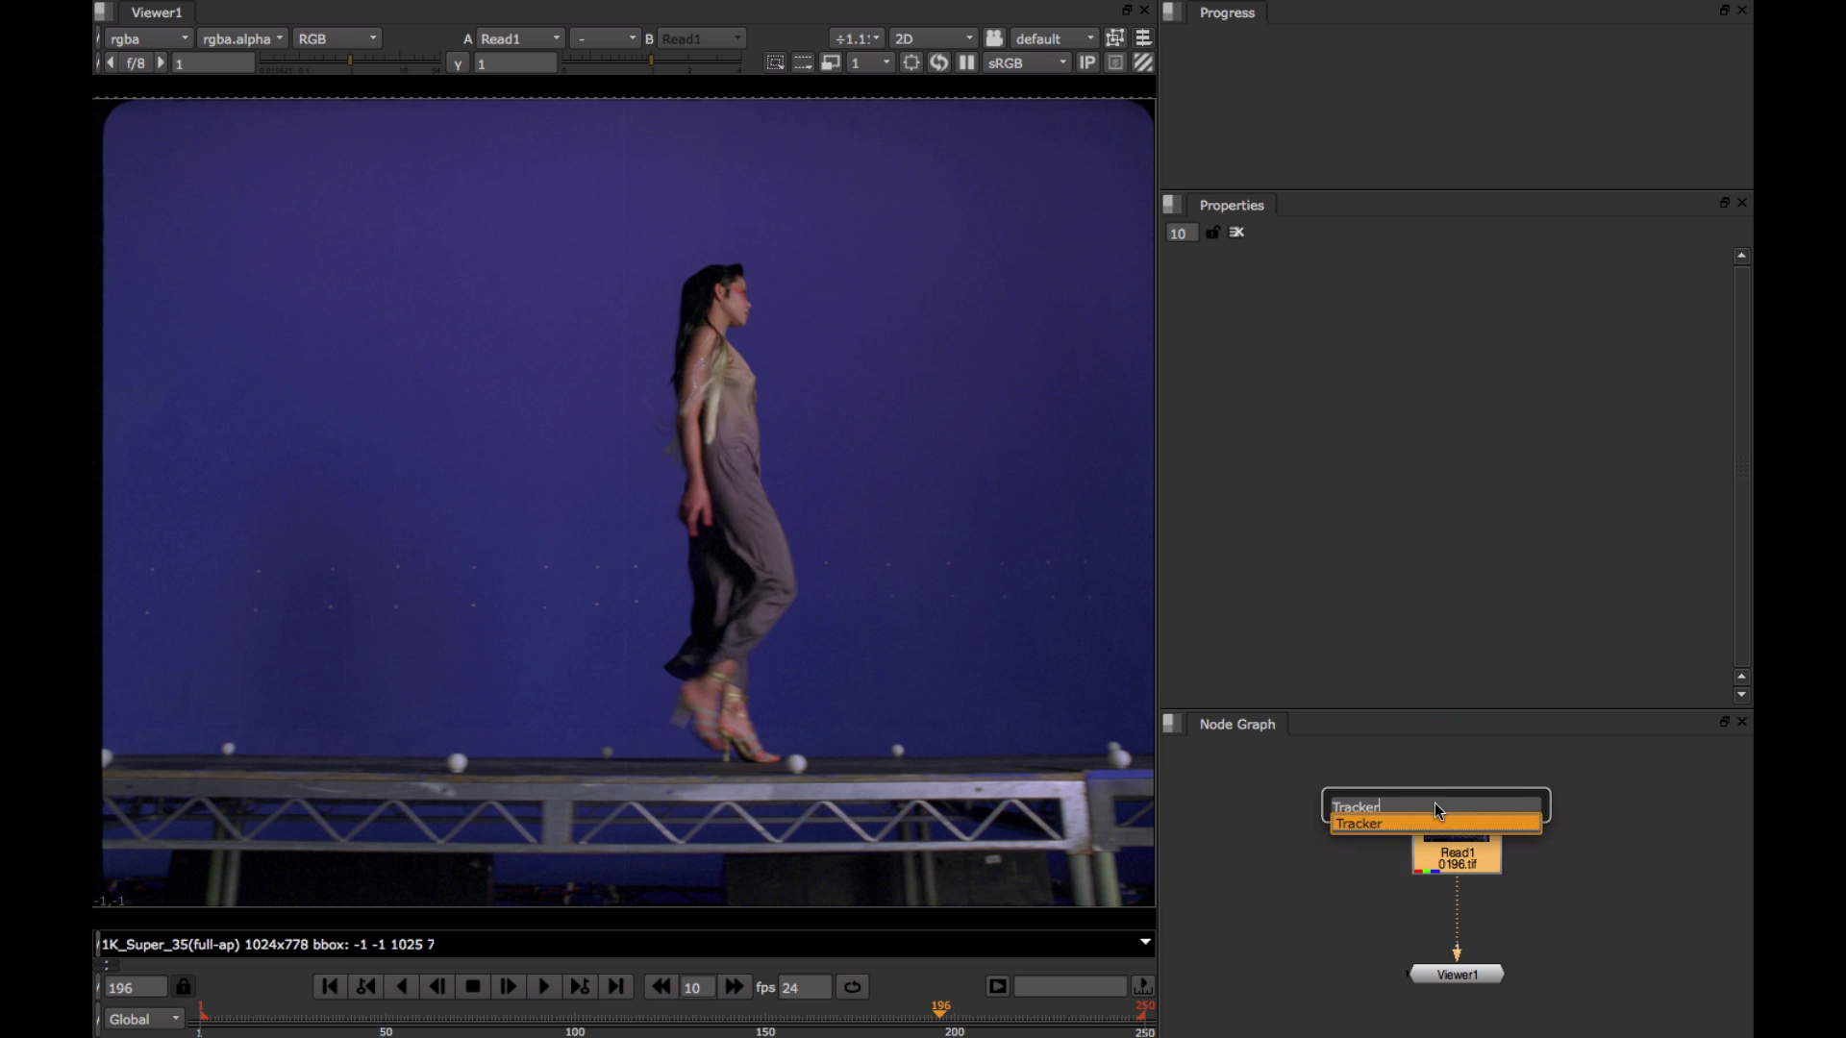
key(Return)
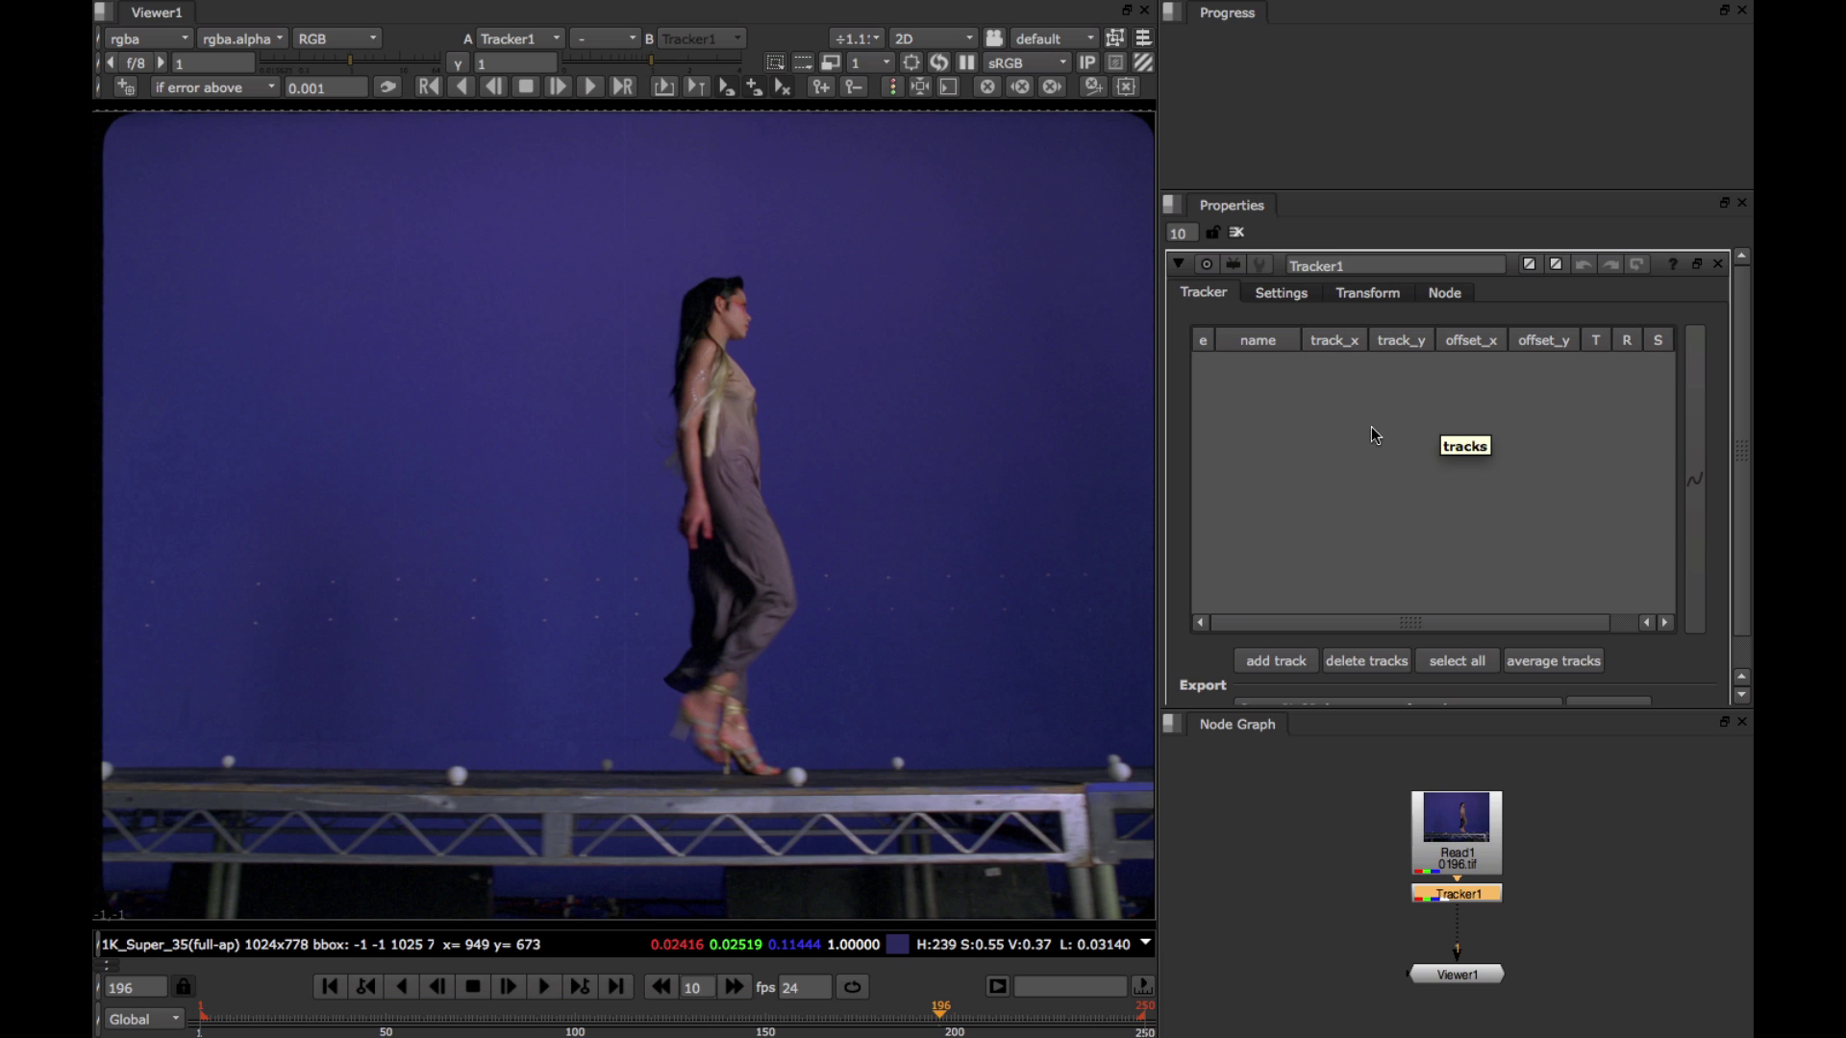
- Add three tracks to the Tracker's track list, shifting the viewer image so they land on different spots
click(1295, 662)
middle_drag(932, 454, 806, 540)
click(1276, 661)
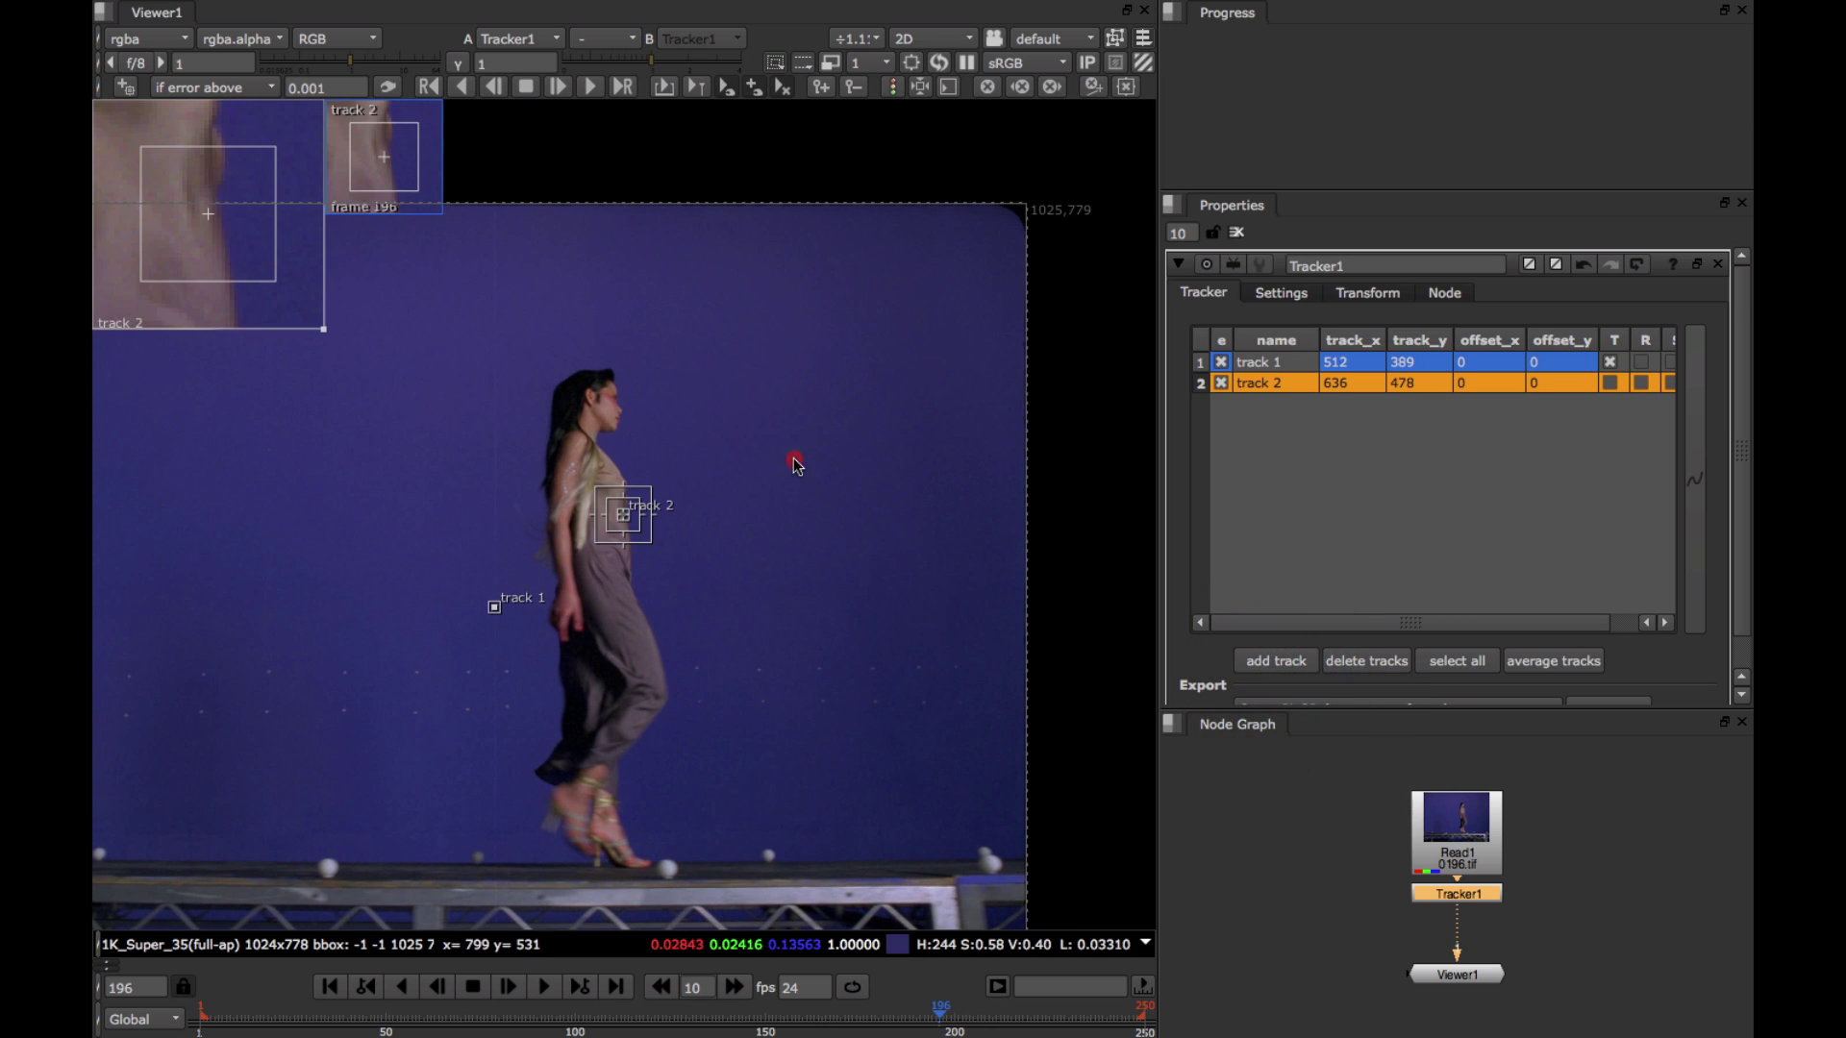
middle_drag(794, 464, 812, 532)
click(1269, 661)
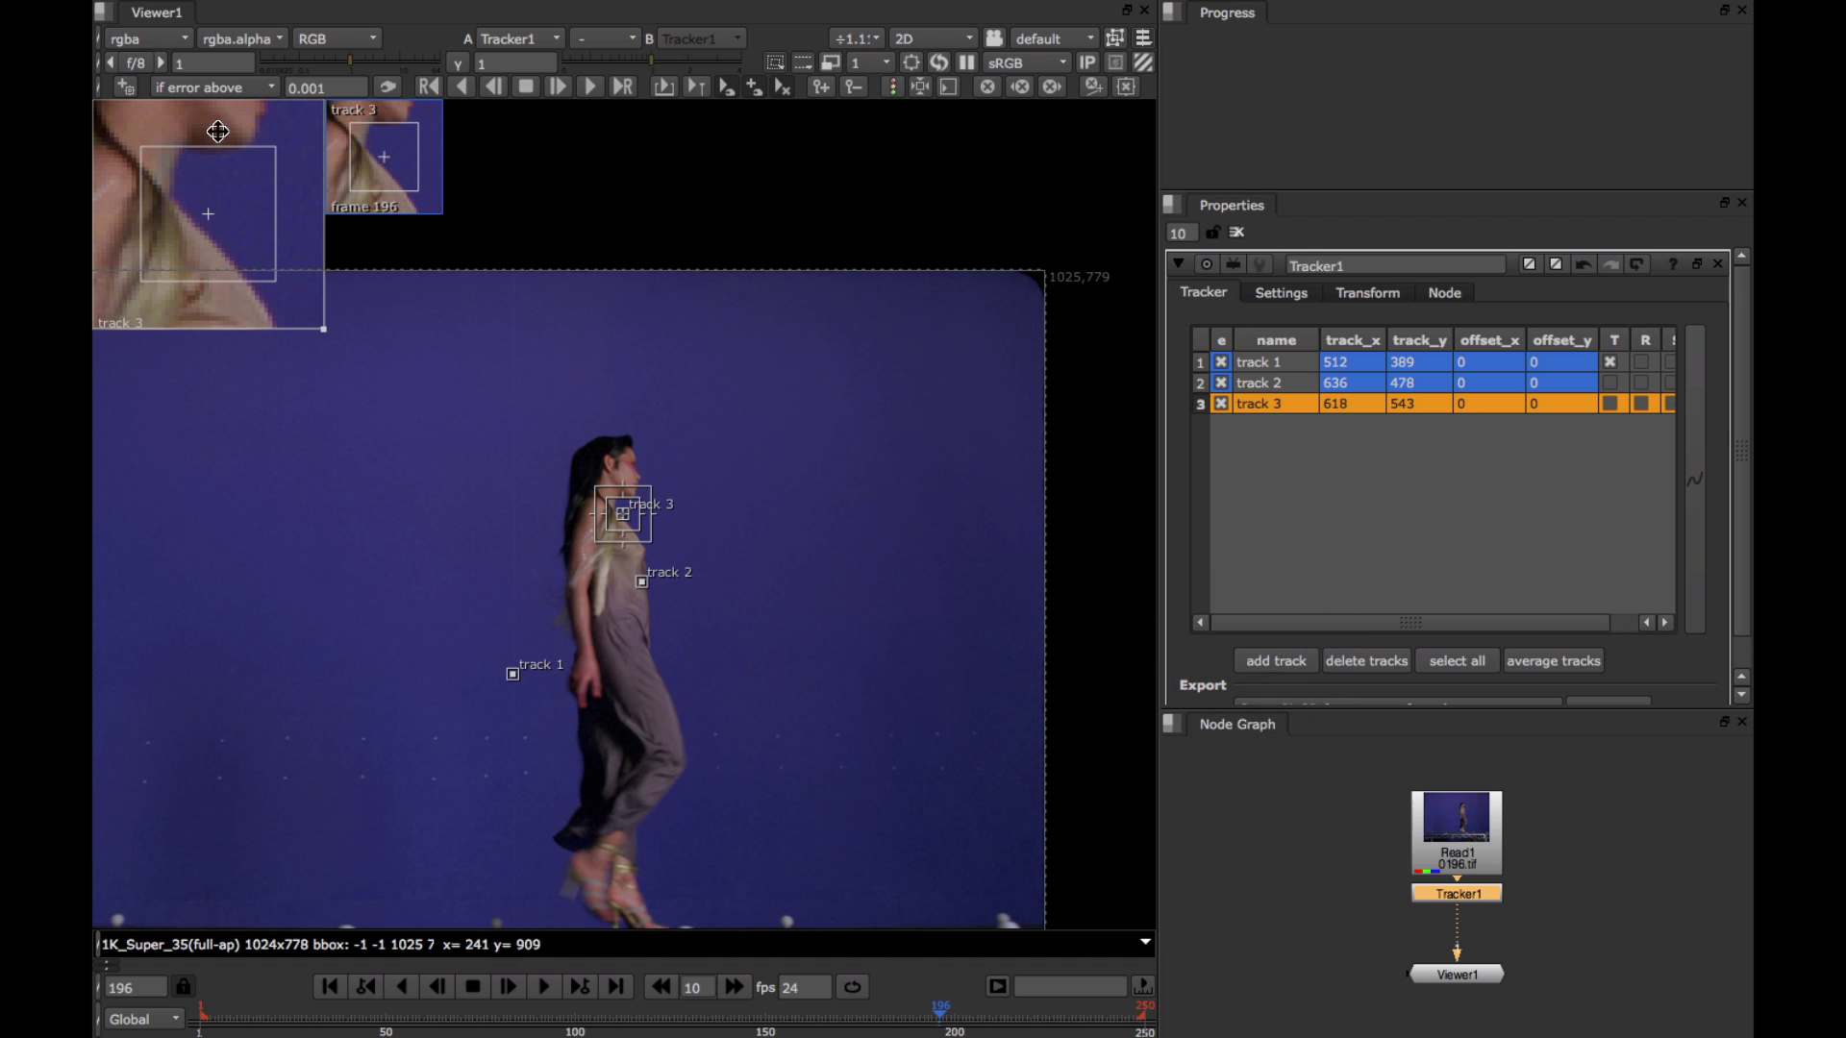
- Place six more tracks directly on the woman's elbow, hip, knee, trouser hem, wrist and hair, and leave continuous track adding
click(127, 86)
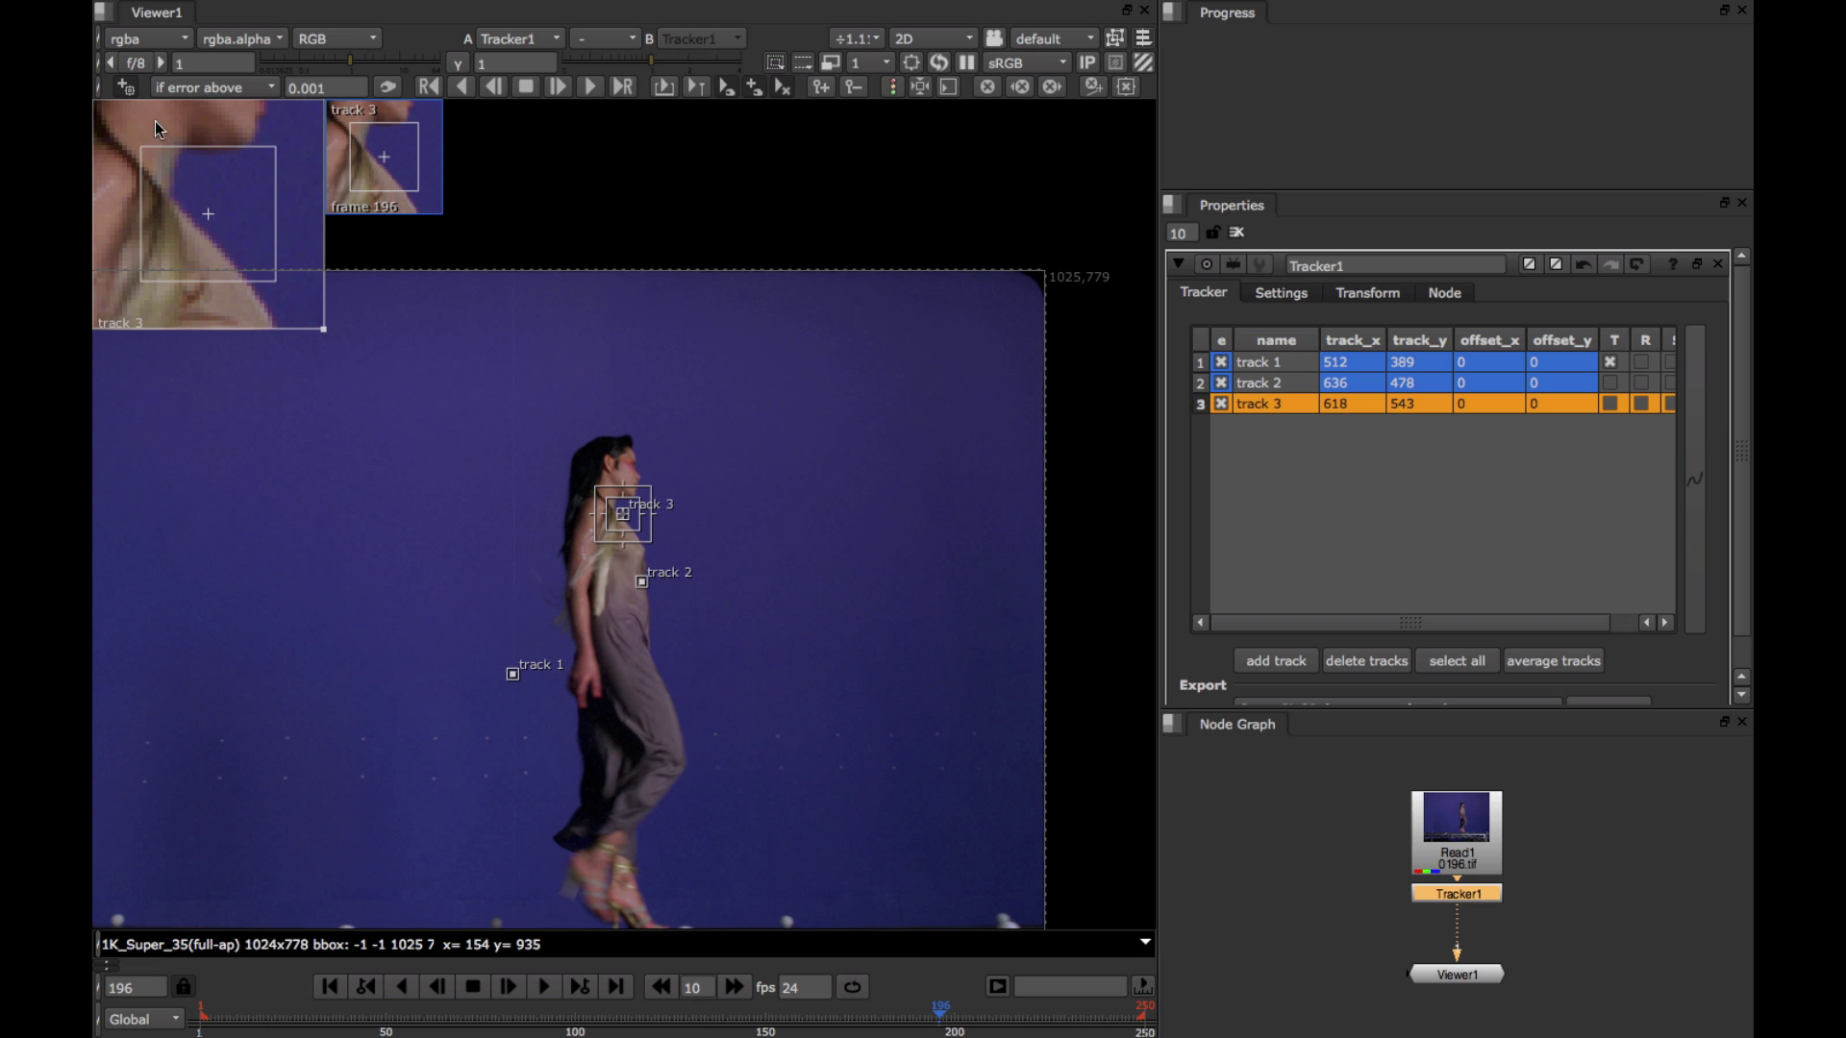
click(590, 606)
click(628, 687)
click(666, 759)
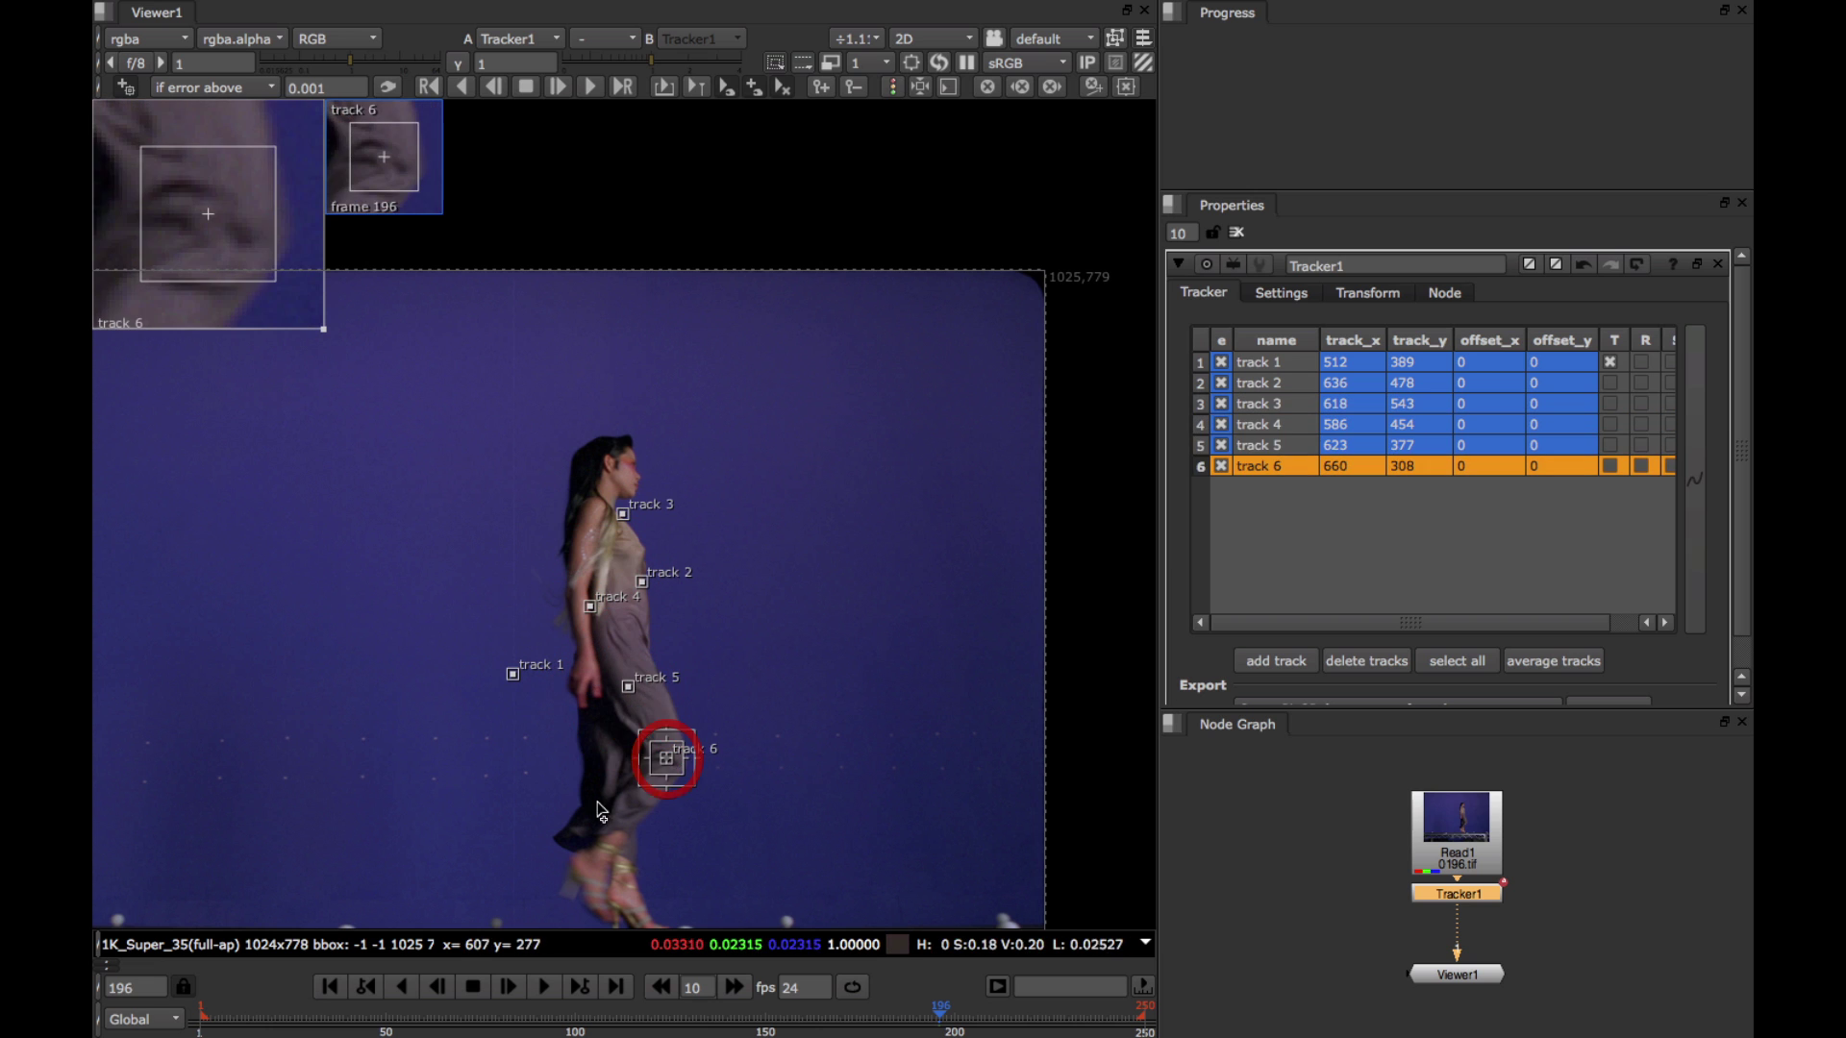
click(593, 815)
click(592, 660)
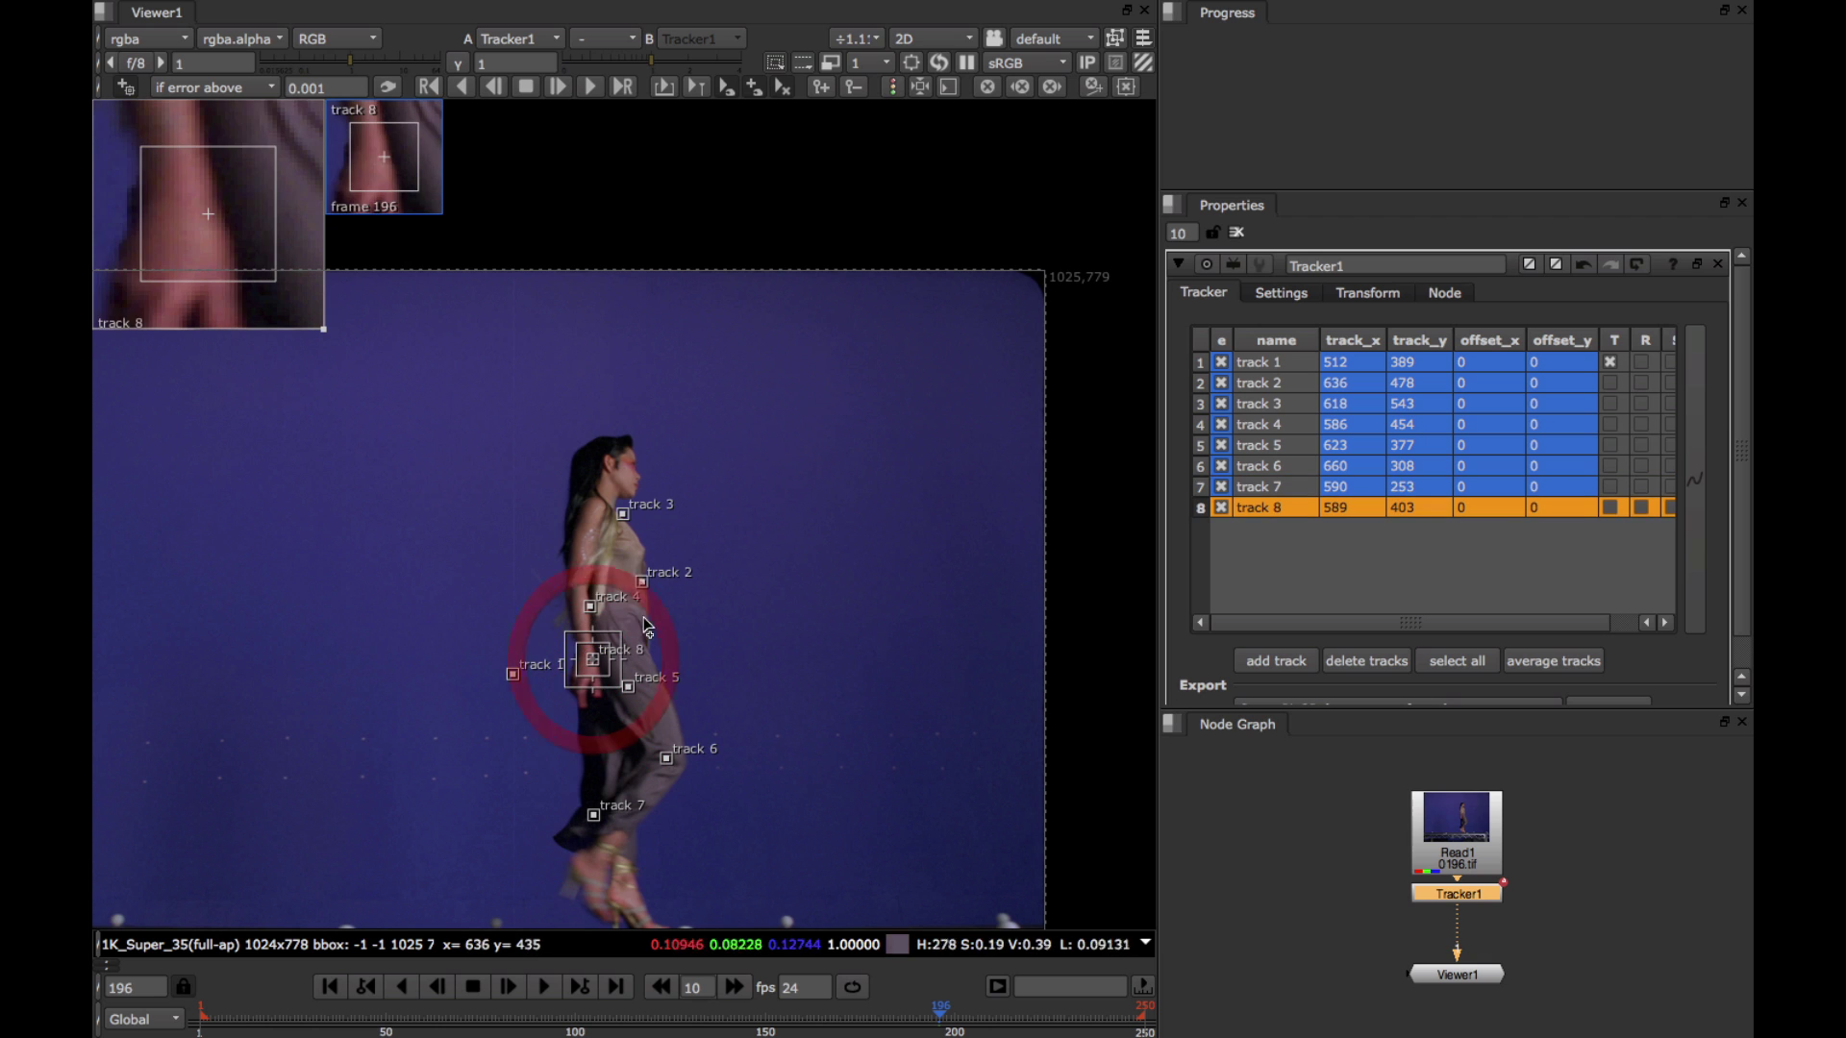
click(565, 519)
click(113, 88)
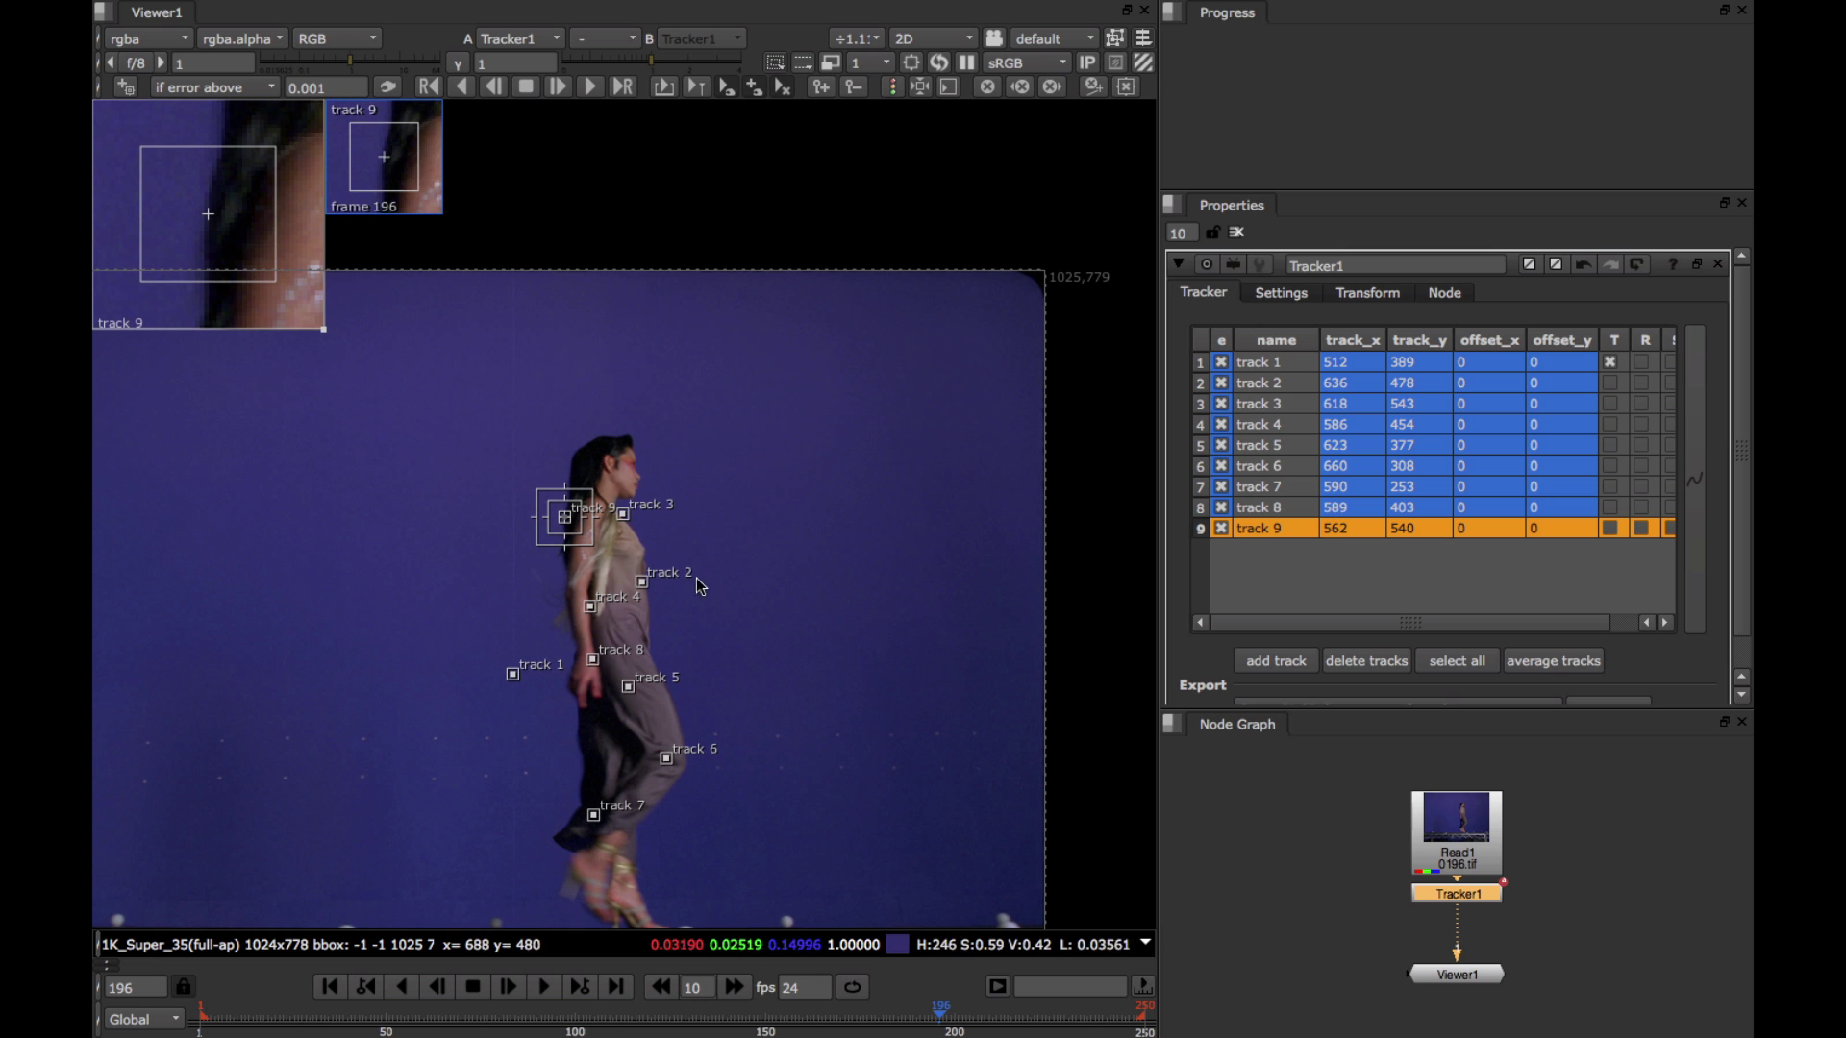
- Place tracks 10 to 15 on the woman's chest, face, waist, upper arm, thigh and lower leg
click(616, 556)
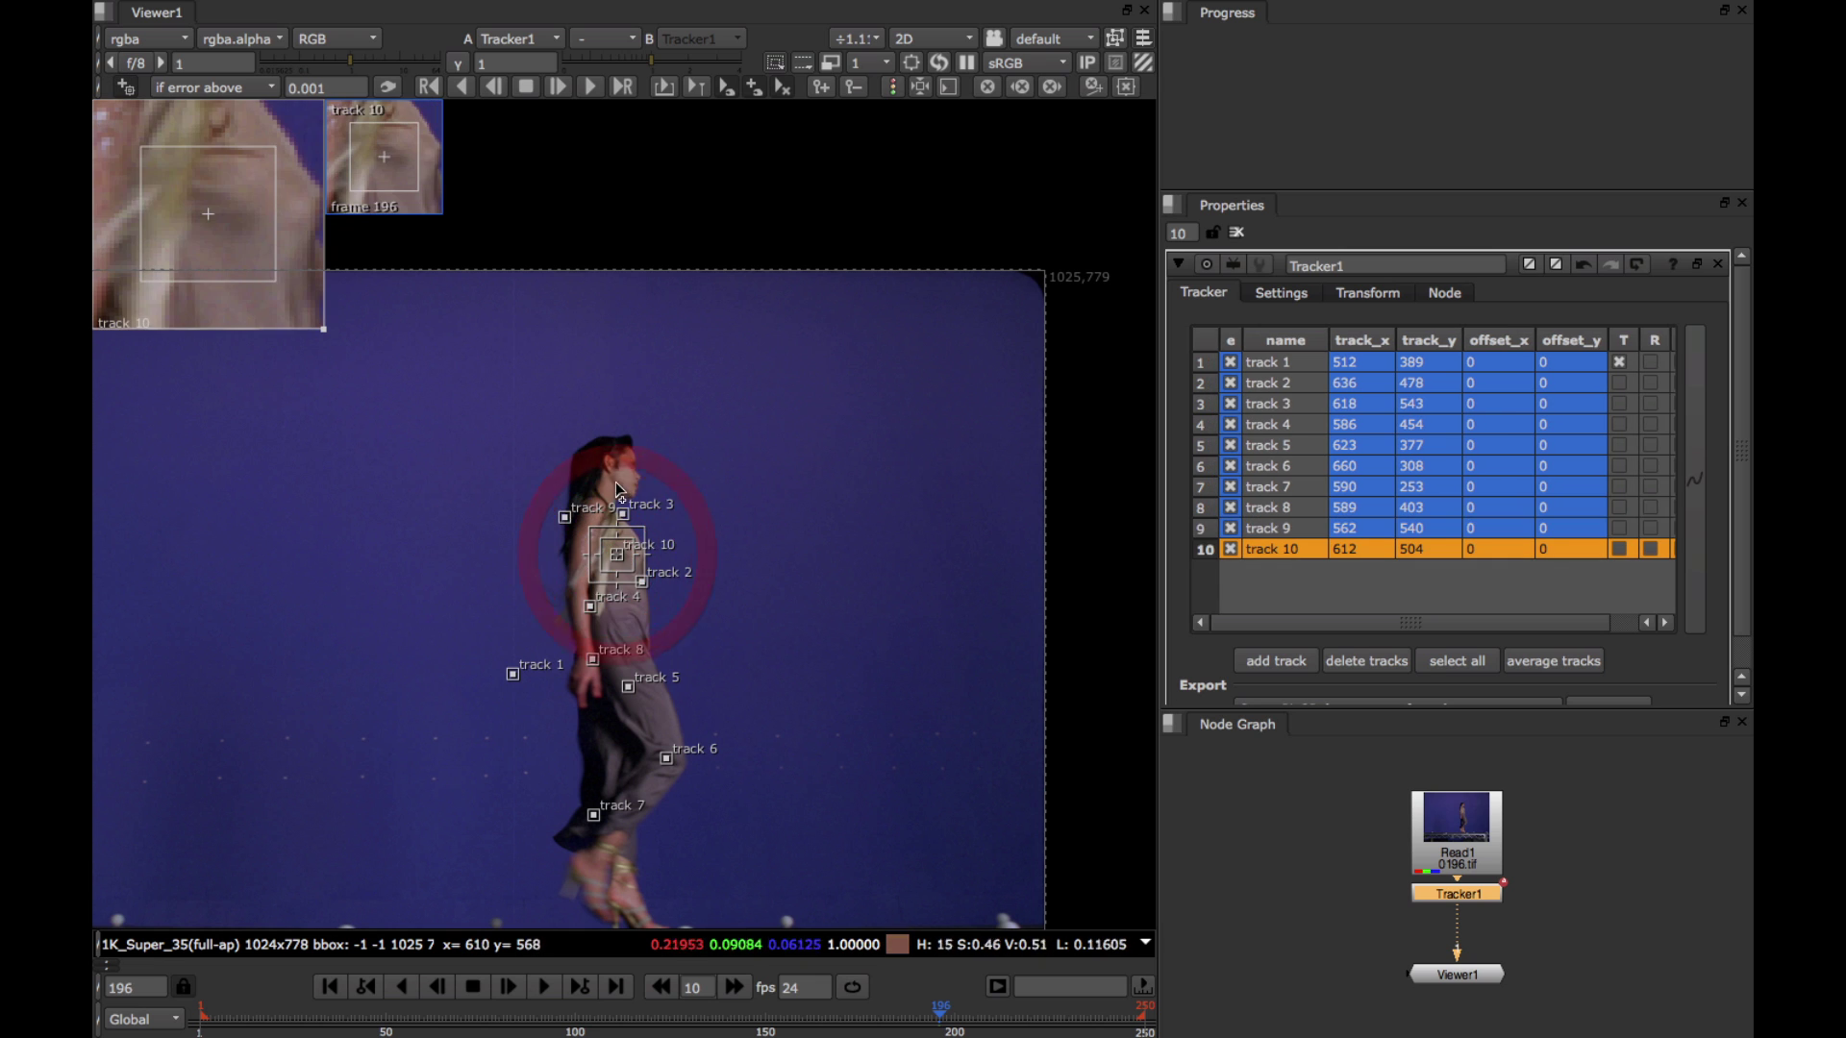
click(618, 471)
click(651, 628)
click(575, 576)
click(625, 734)
click(625, 807)
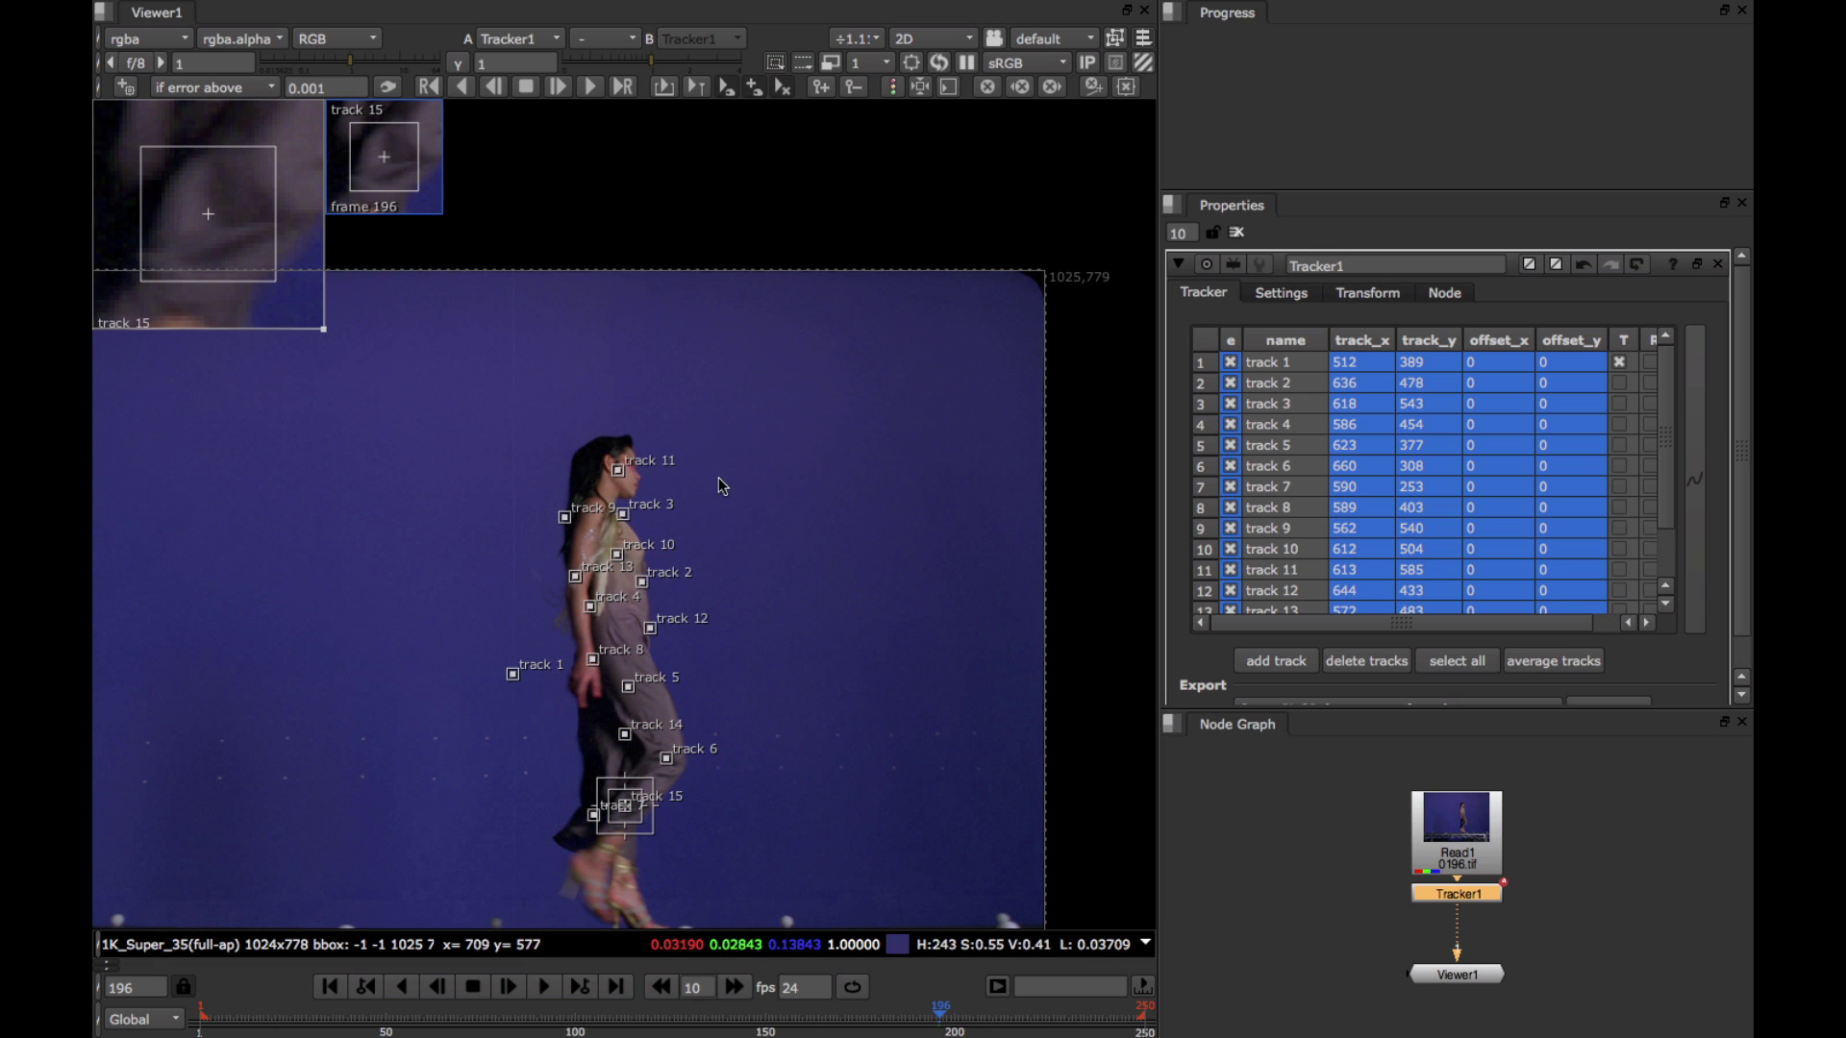
- Position track 11 on the tip of the woman's nose at frame 196, fine-tuning it in the temporarily enlarged zoom window
click(618, 470)
drag(620, 476, 642, 481)
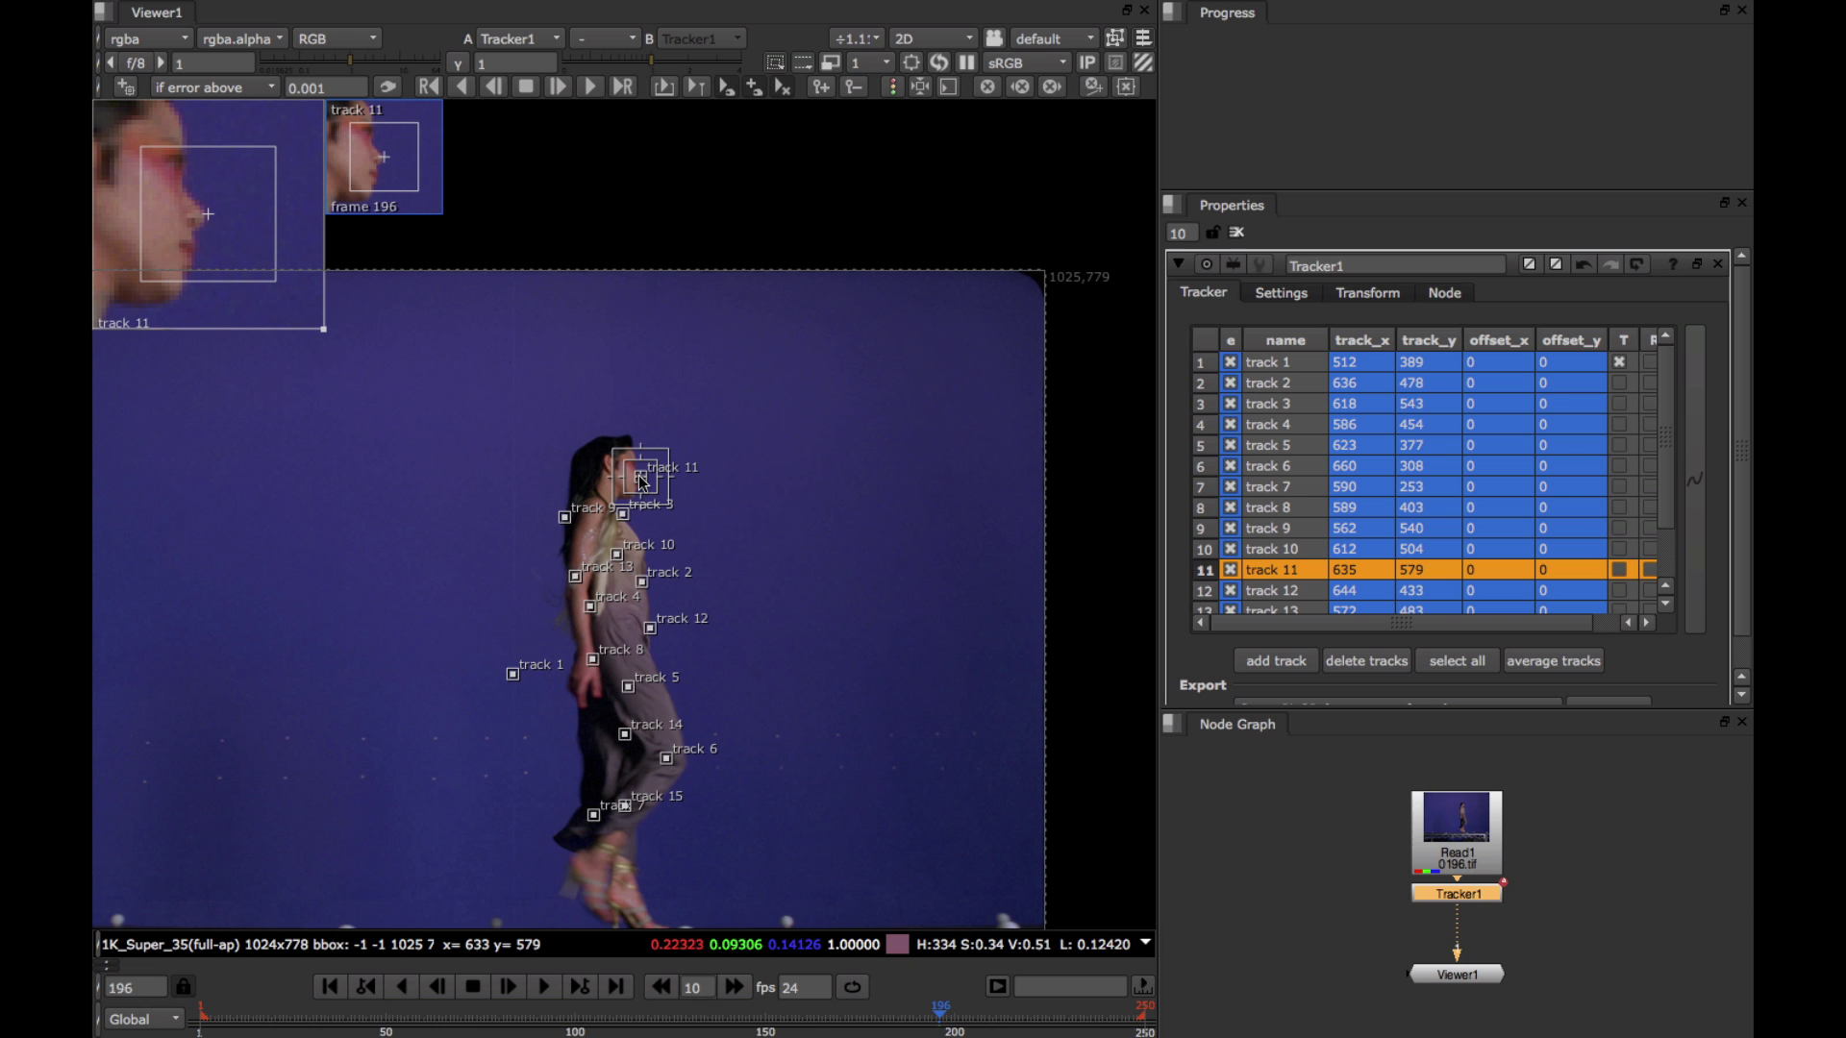
drag(323, 324, 614, 618)
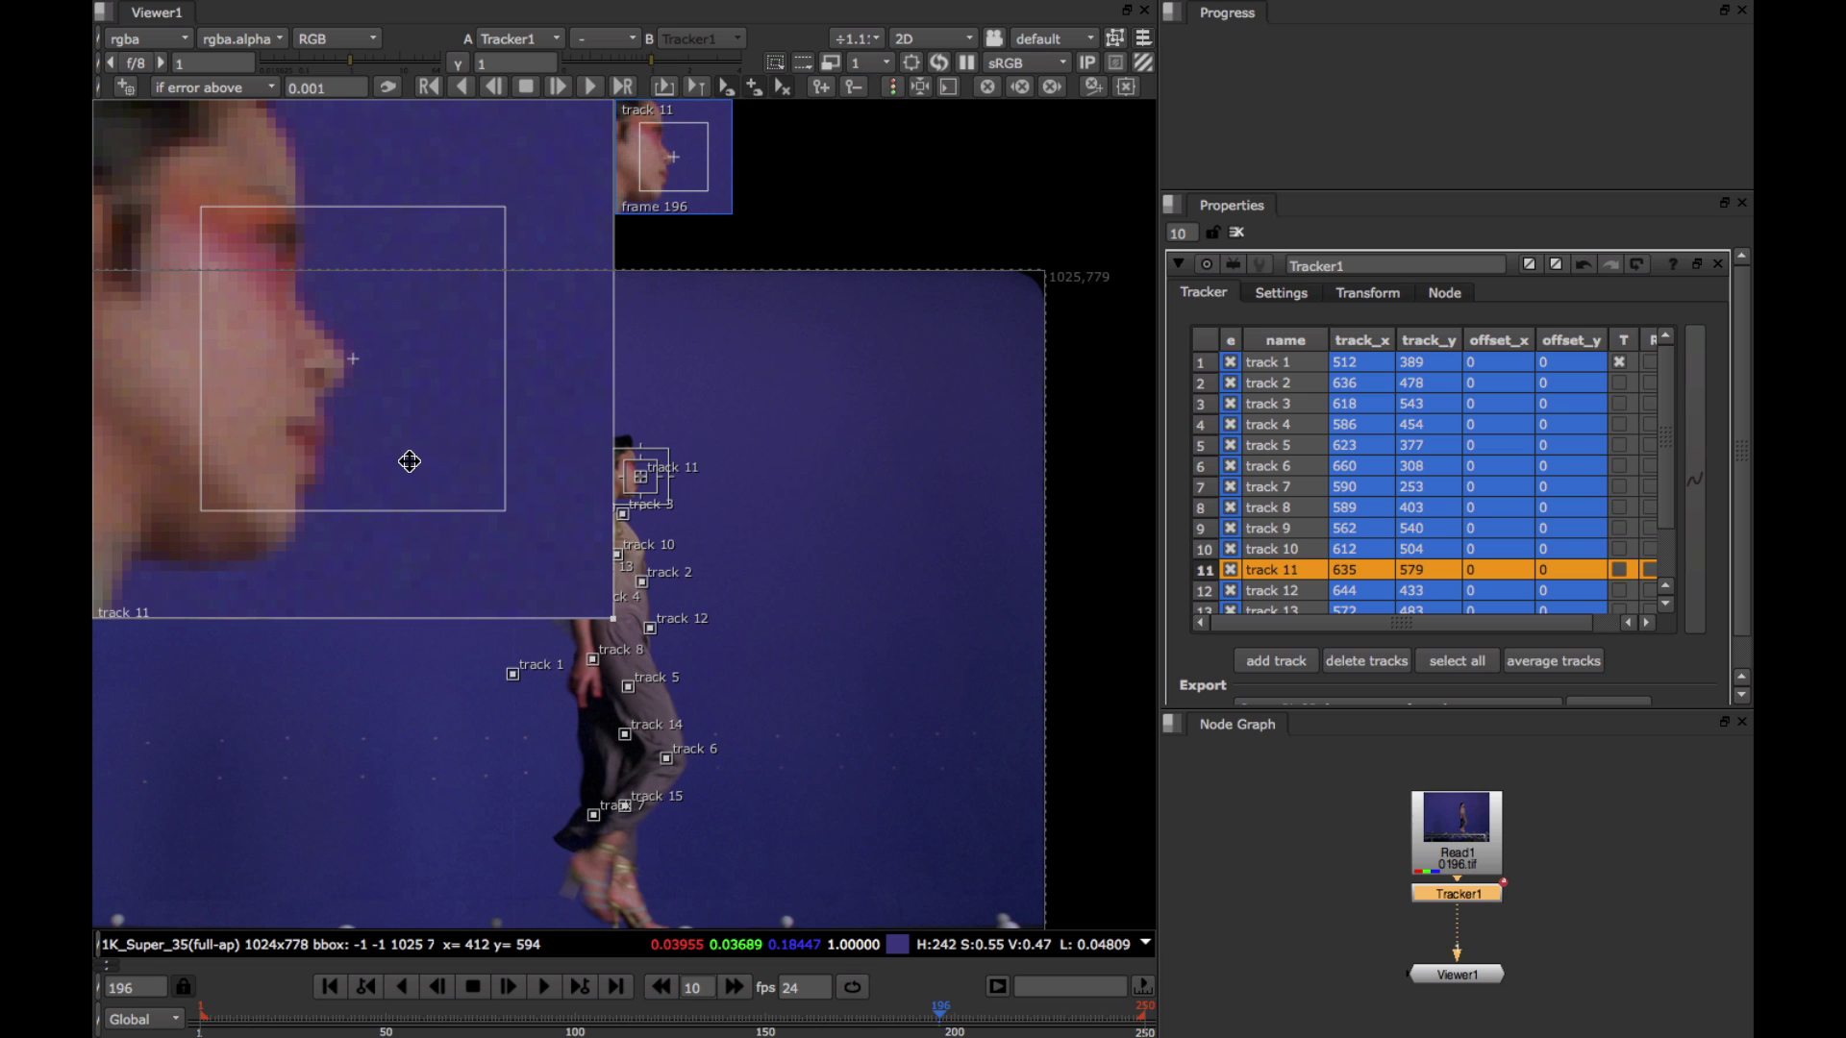
drag(409, 461, 499, 536)
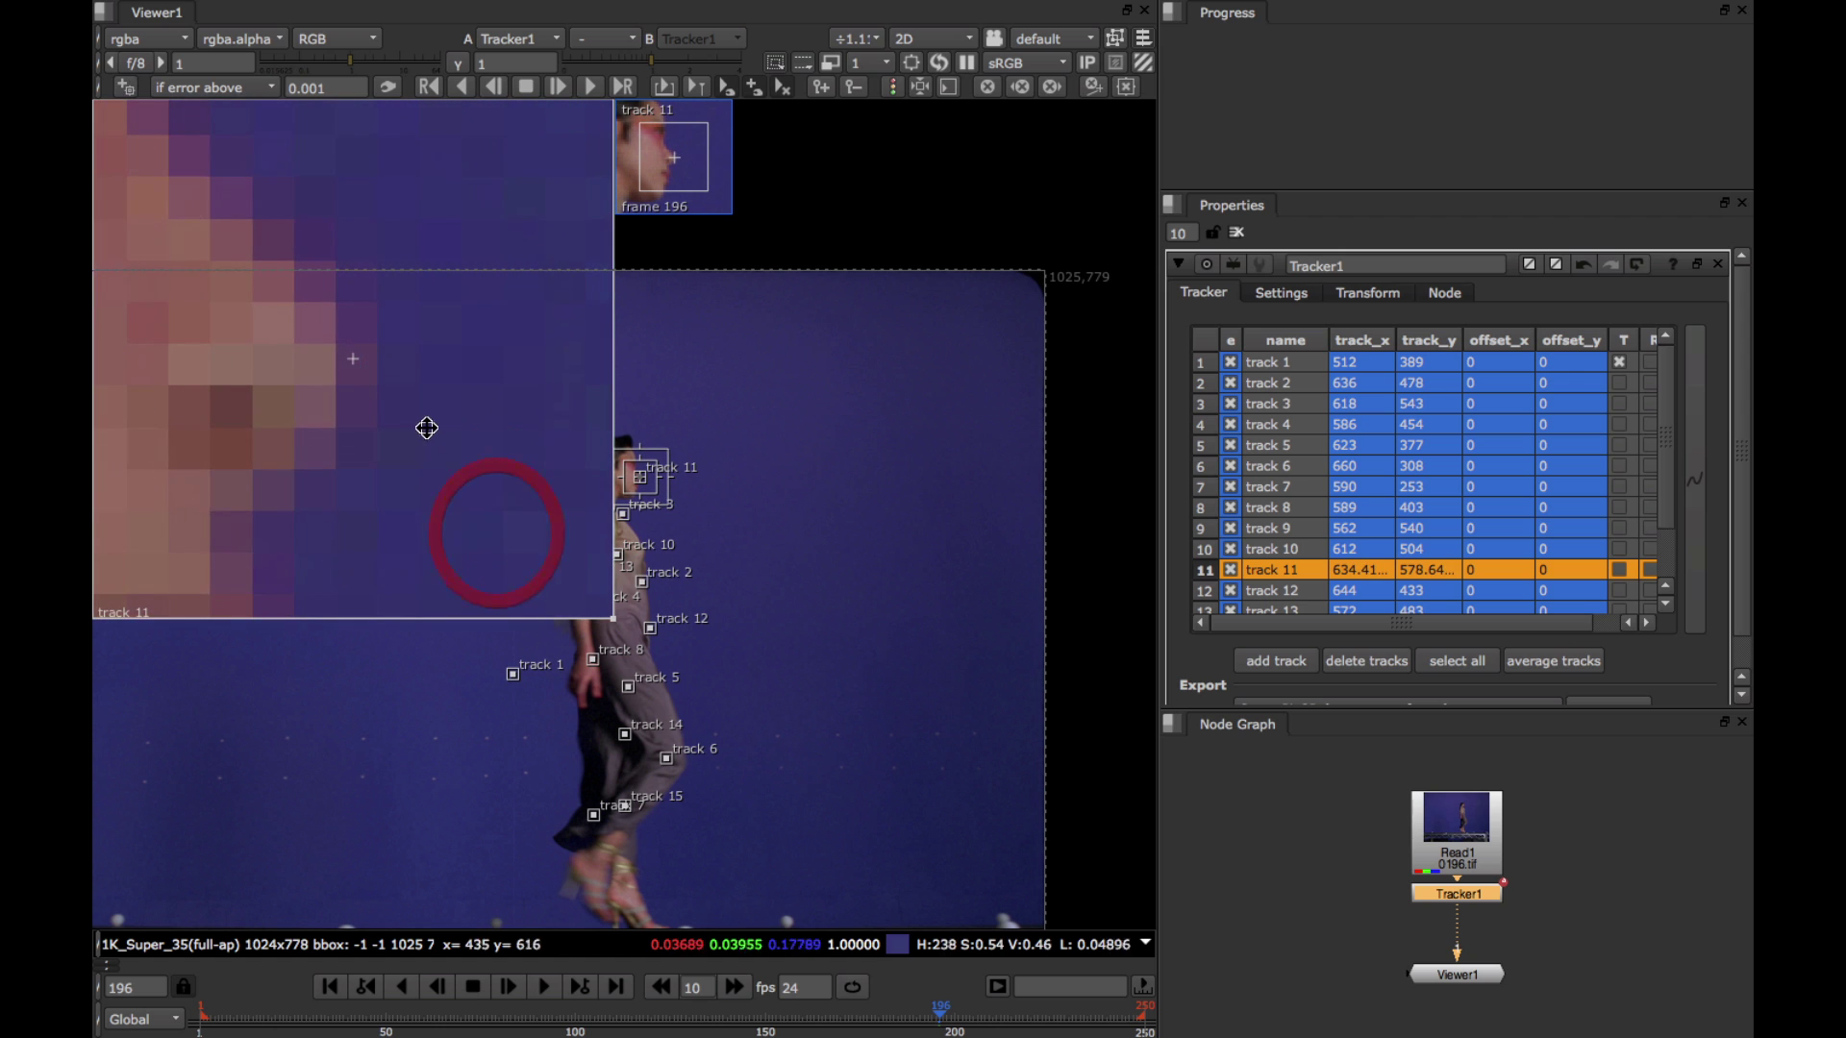
mouse_move(417, 439)
mouse_down()
mouse_move(433, 420)
mouse_move(512, 525)
mouse_move(430, 426)
mouse_up()
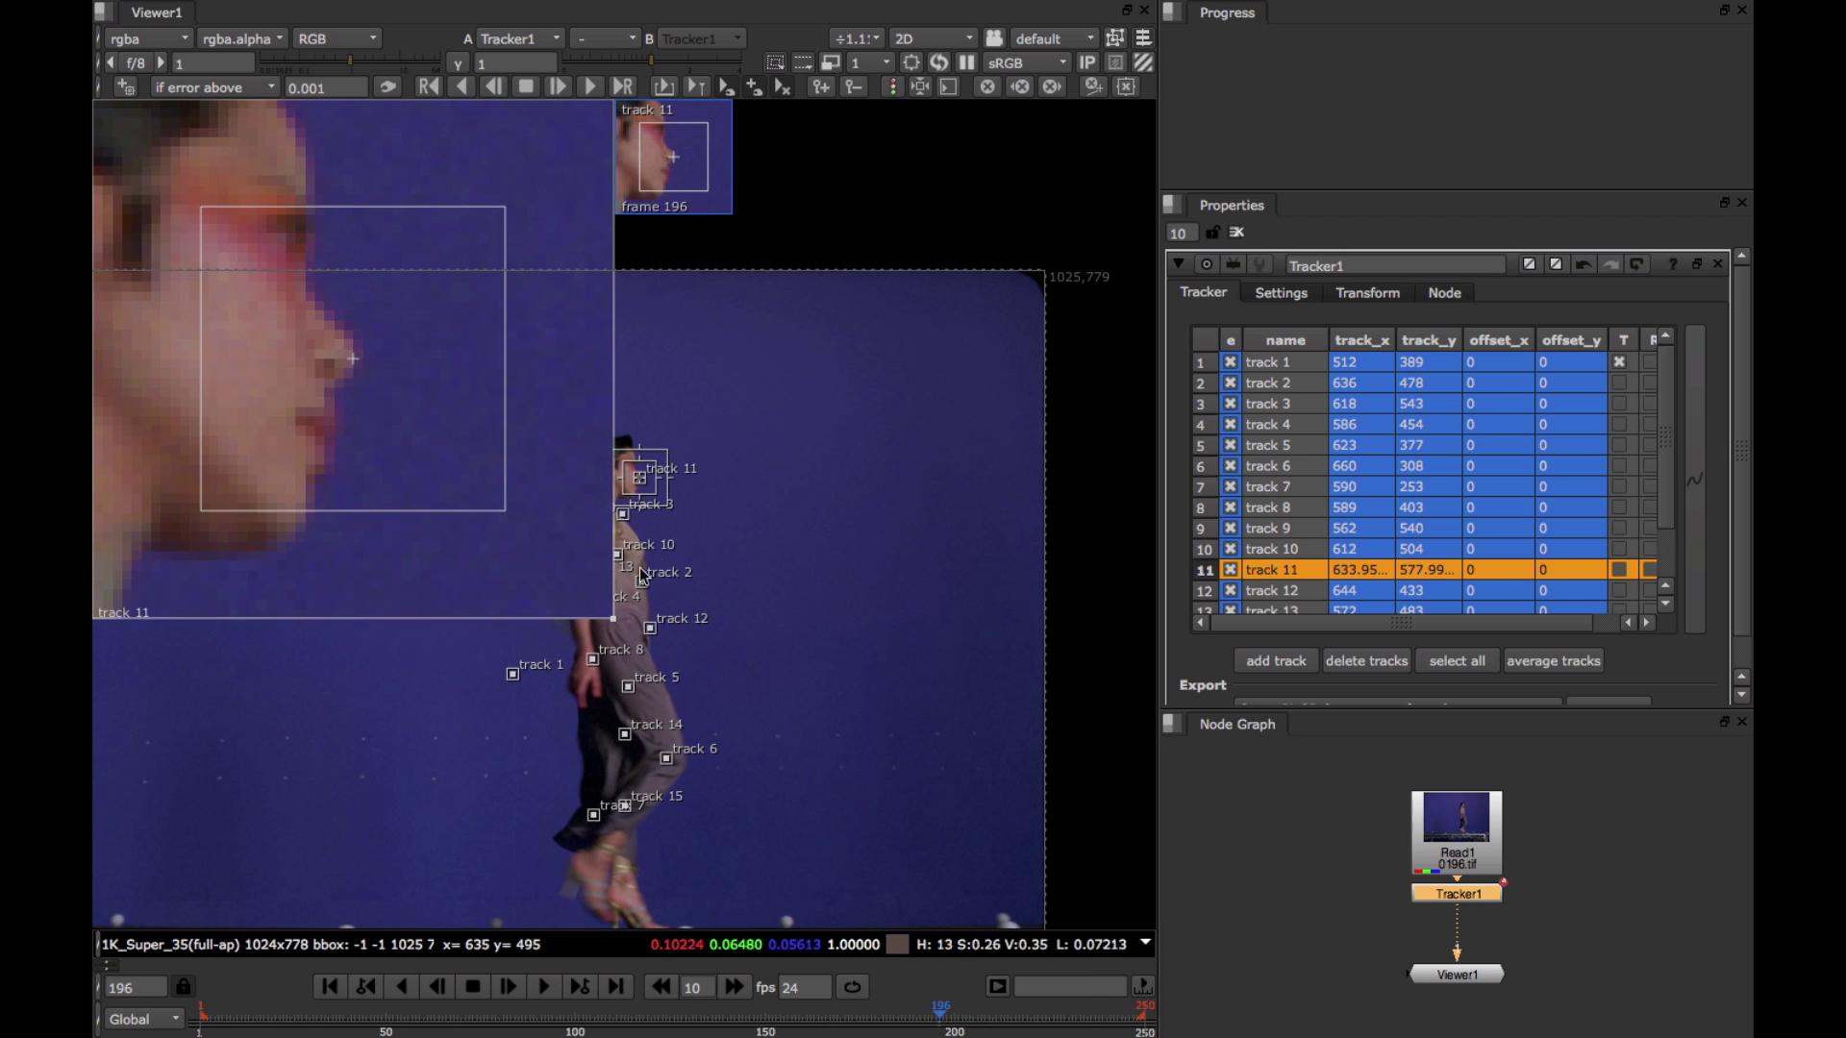
drag(609, 620, 352, 306)
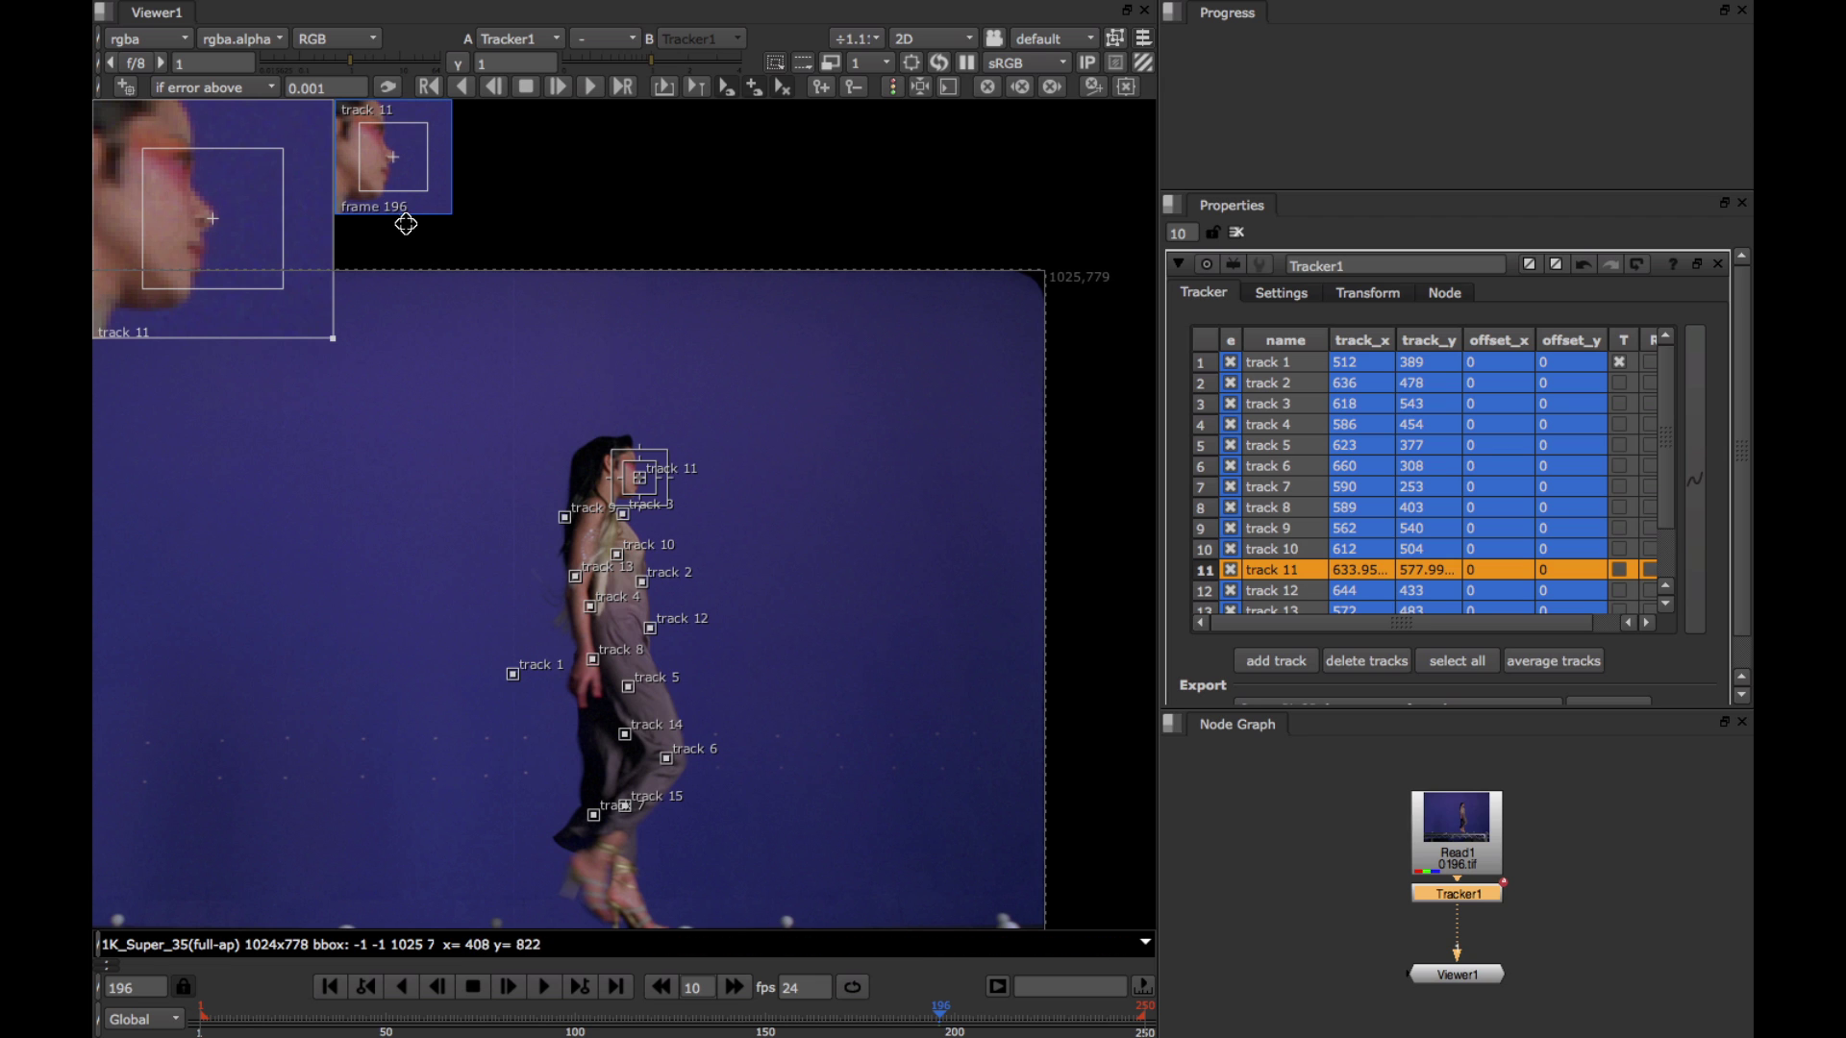
- Reposition track 11 on the tip of the nose at frames 178 and 165 to add reference keyframes
click(872, 1018)
drag(640, 478, 615, 481)
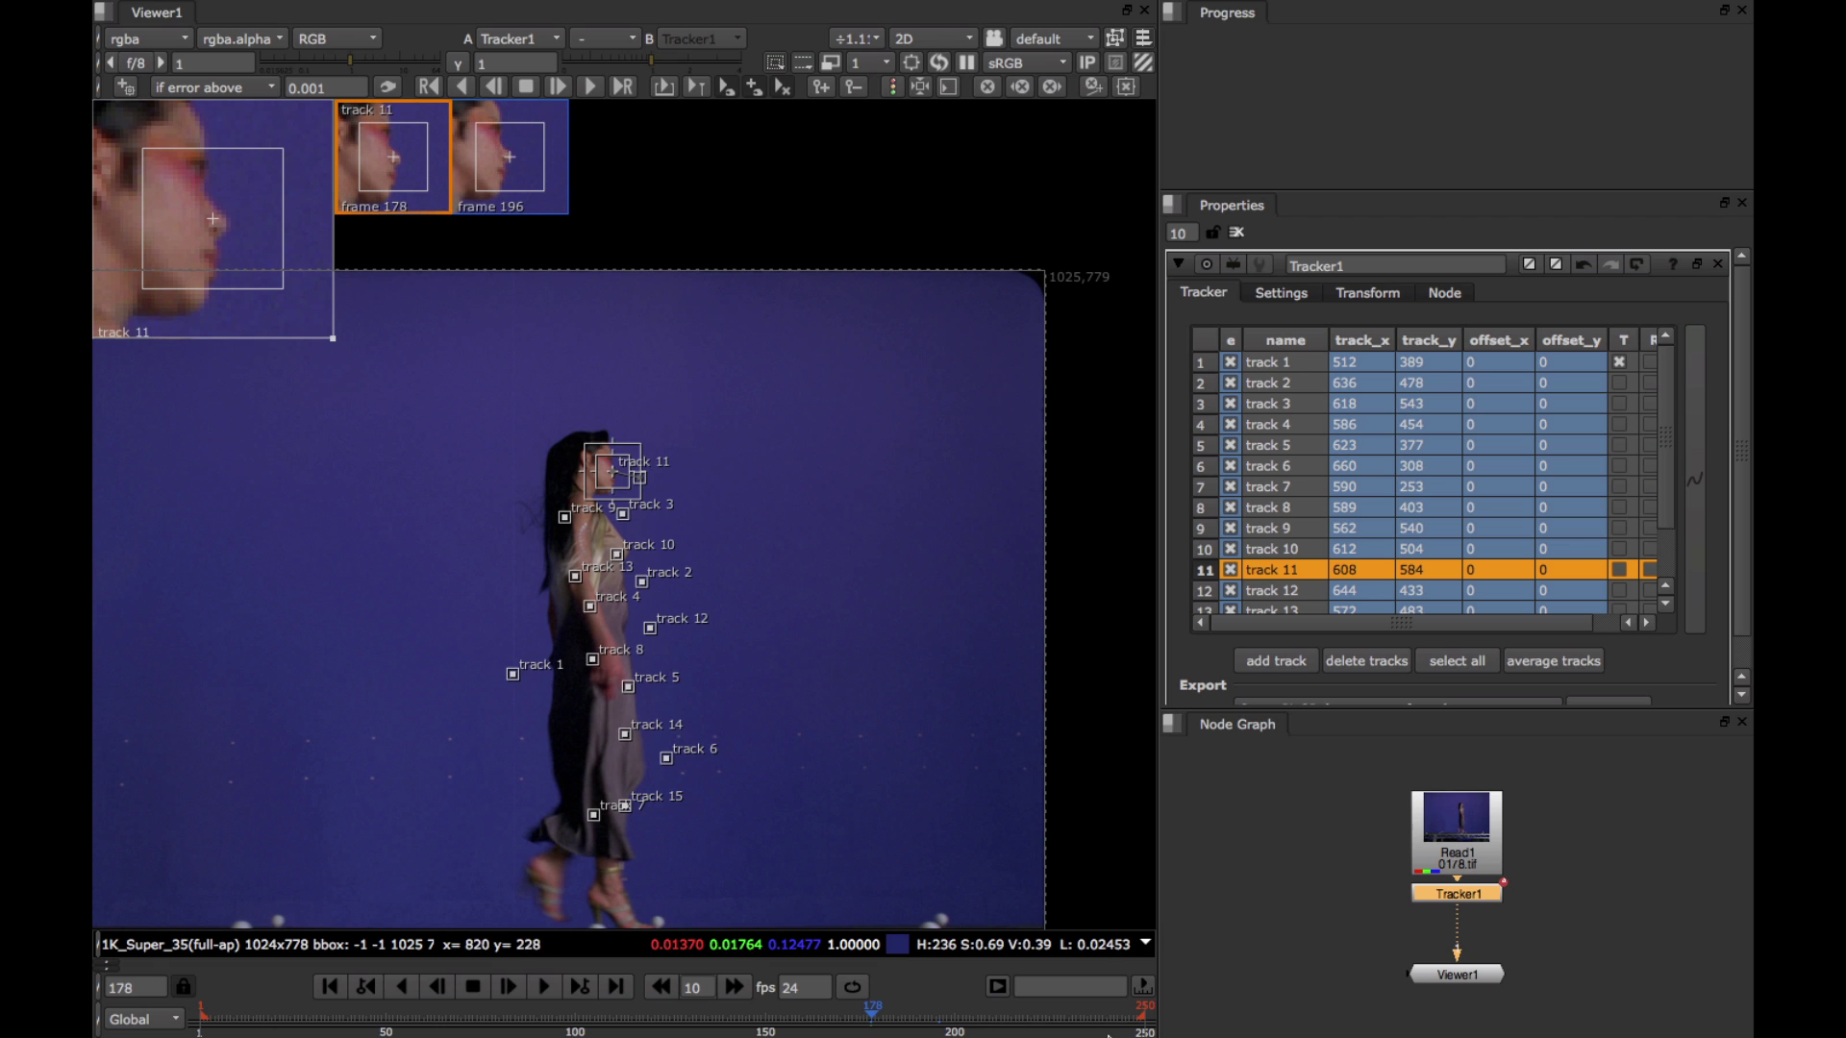
click(823, 1017)
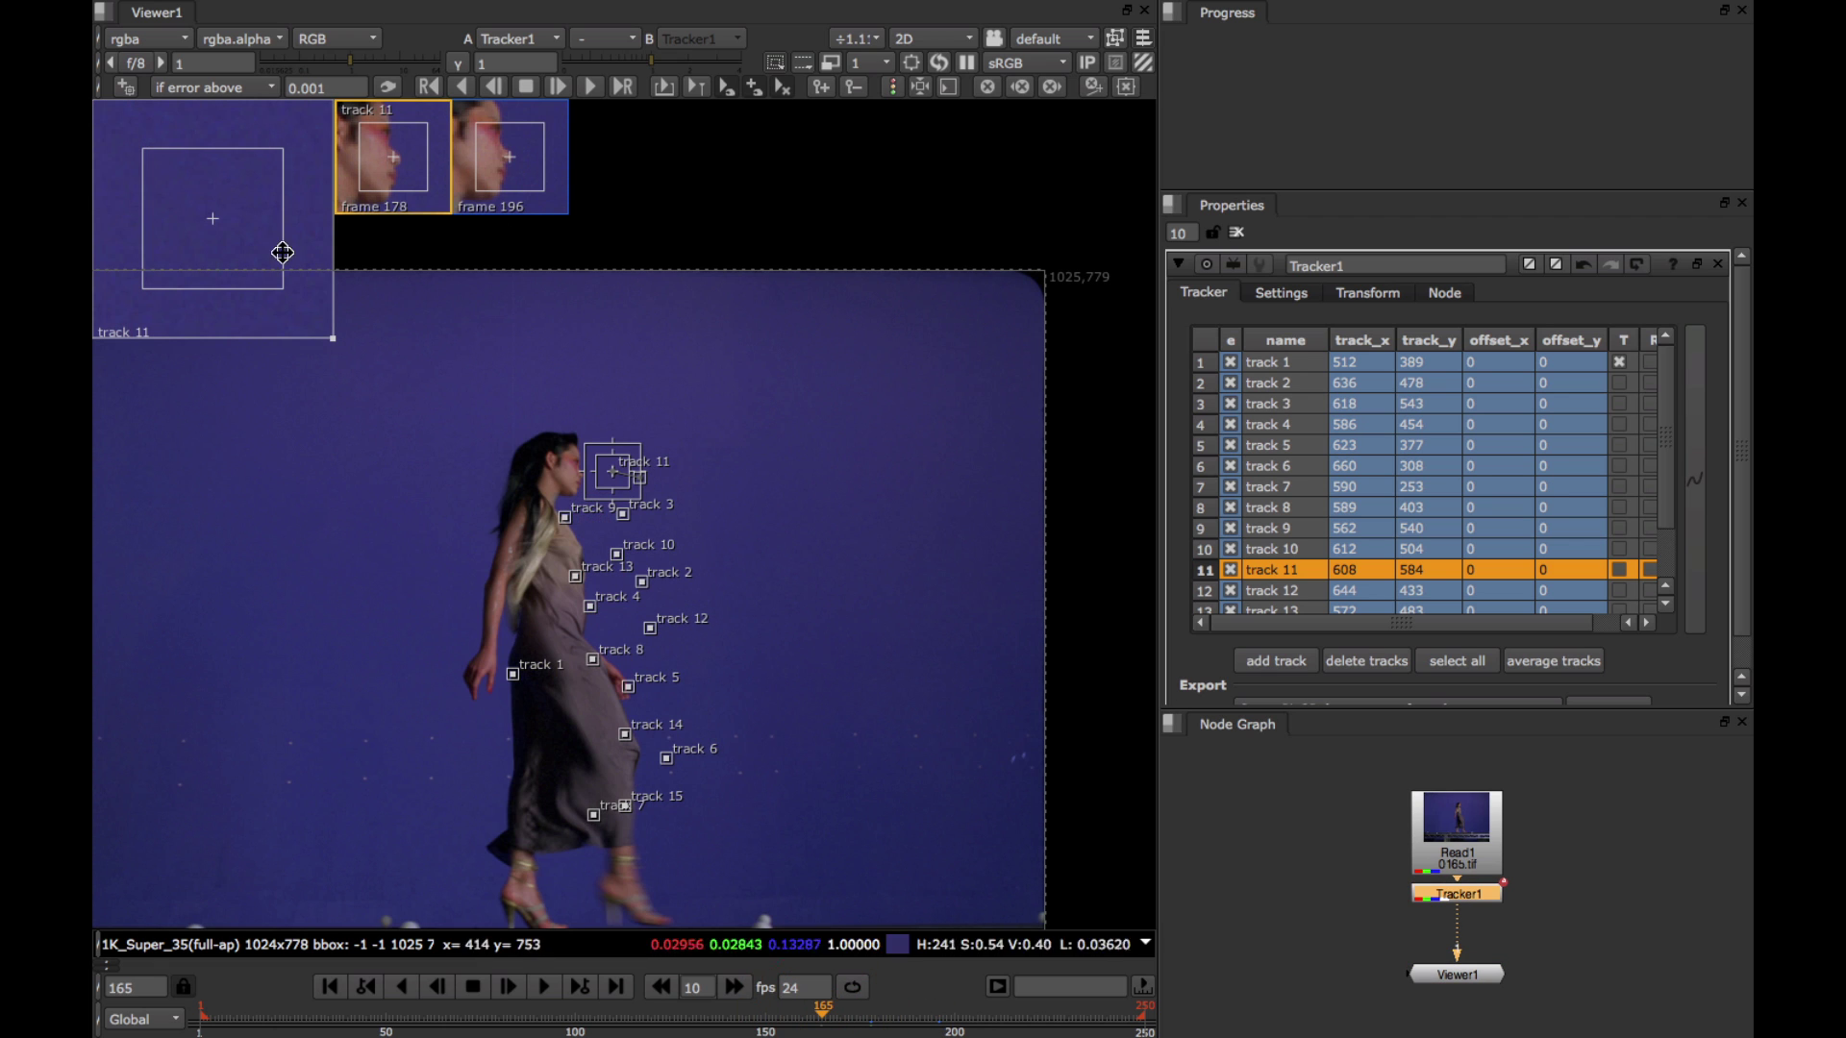
drag(218, 198, 326, 177)
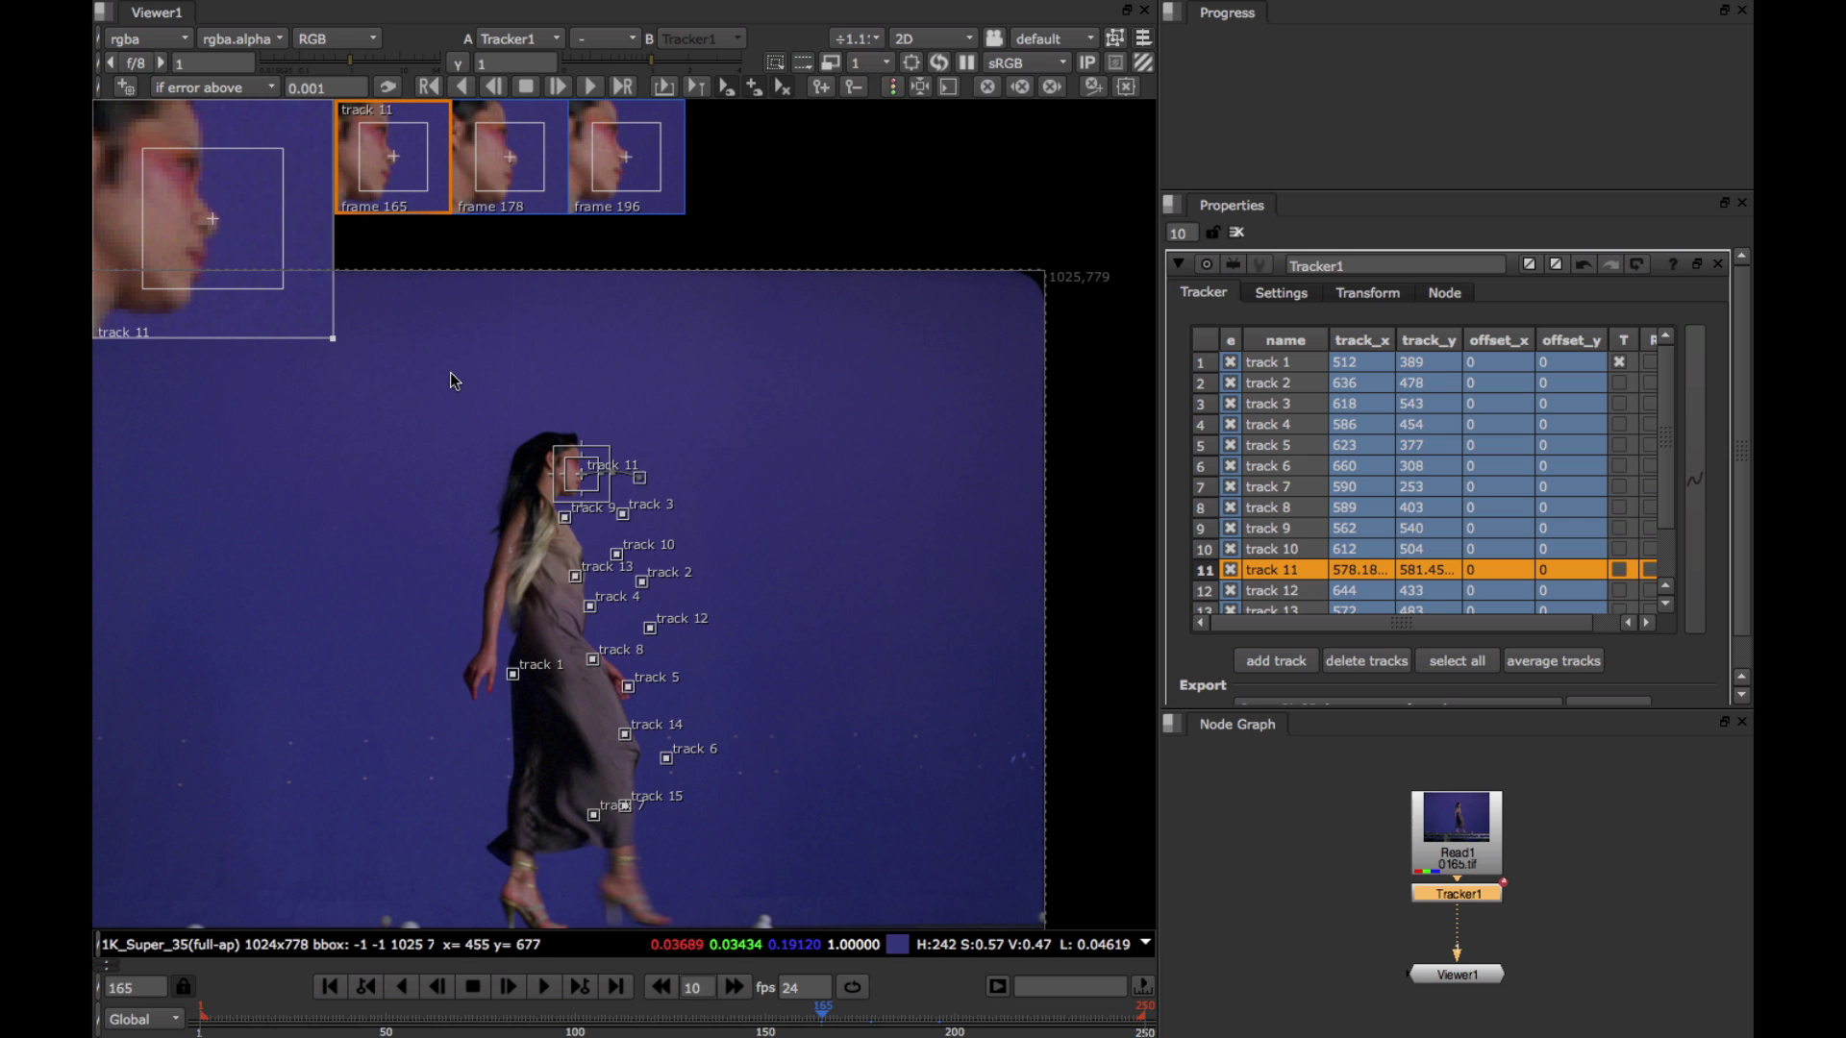
- Select all tracks in the viewer and delete them
drag(444, 371, 833, 852)
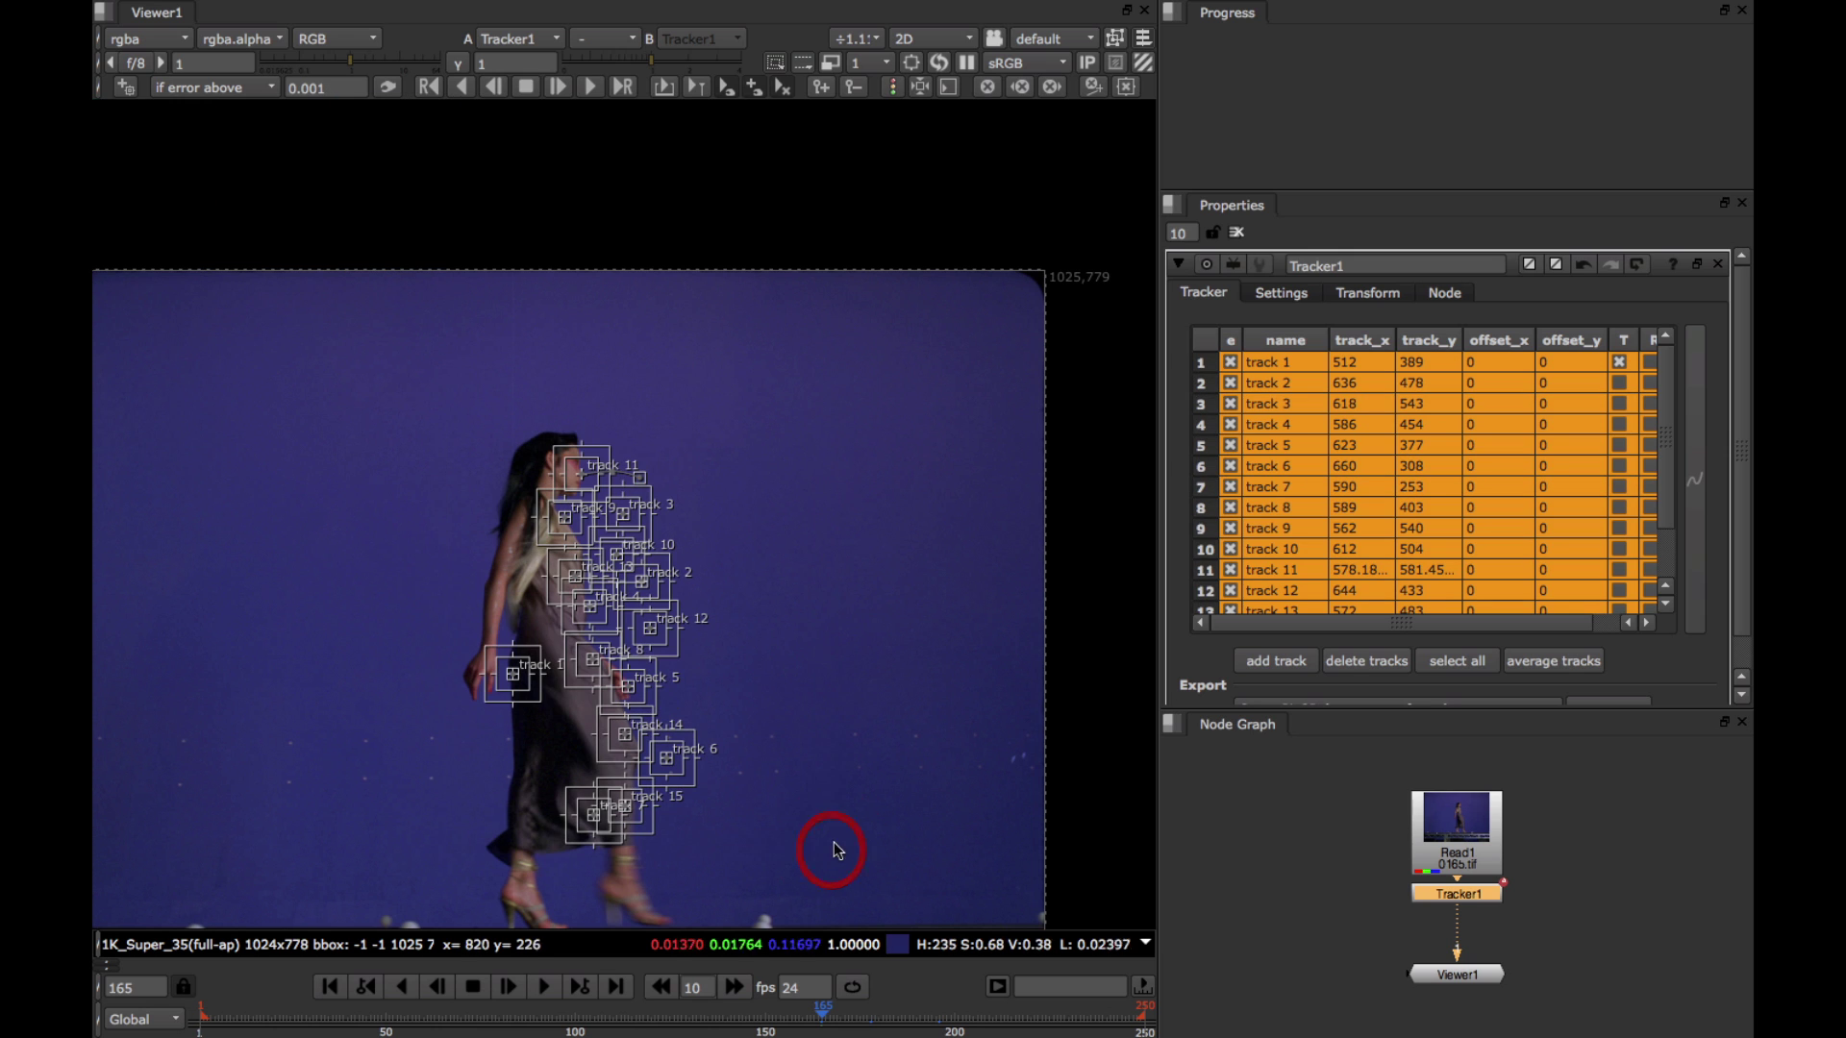
click(833, 844)
click(831, 840)
click(1453, 661)
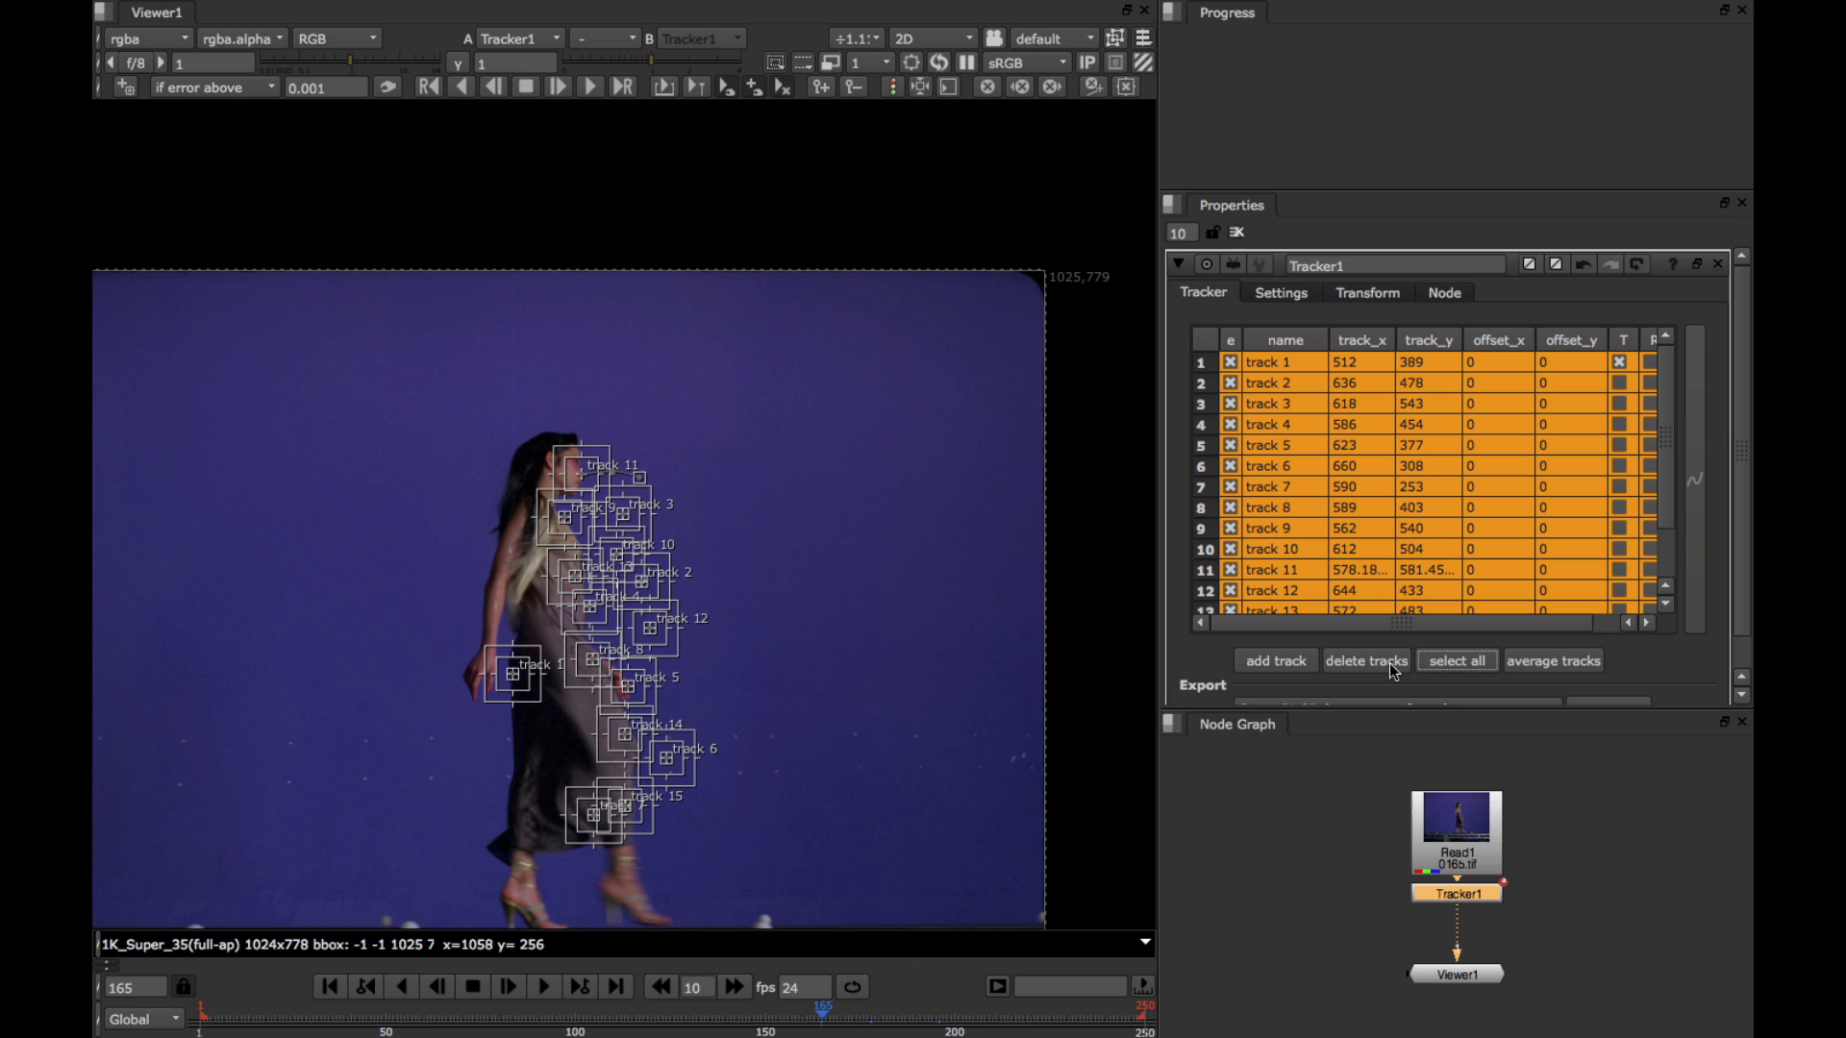
click(741, 541)
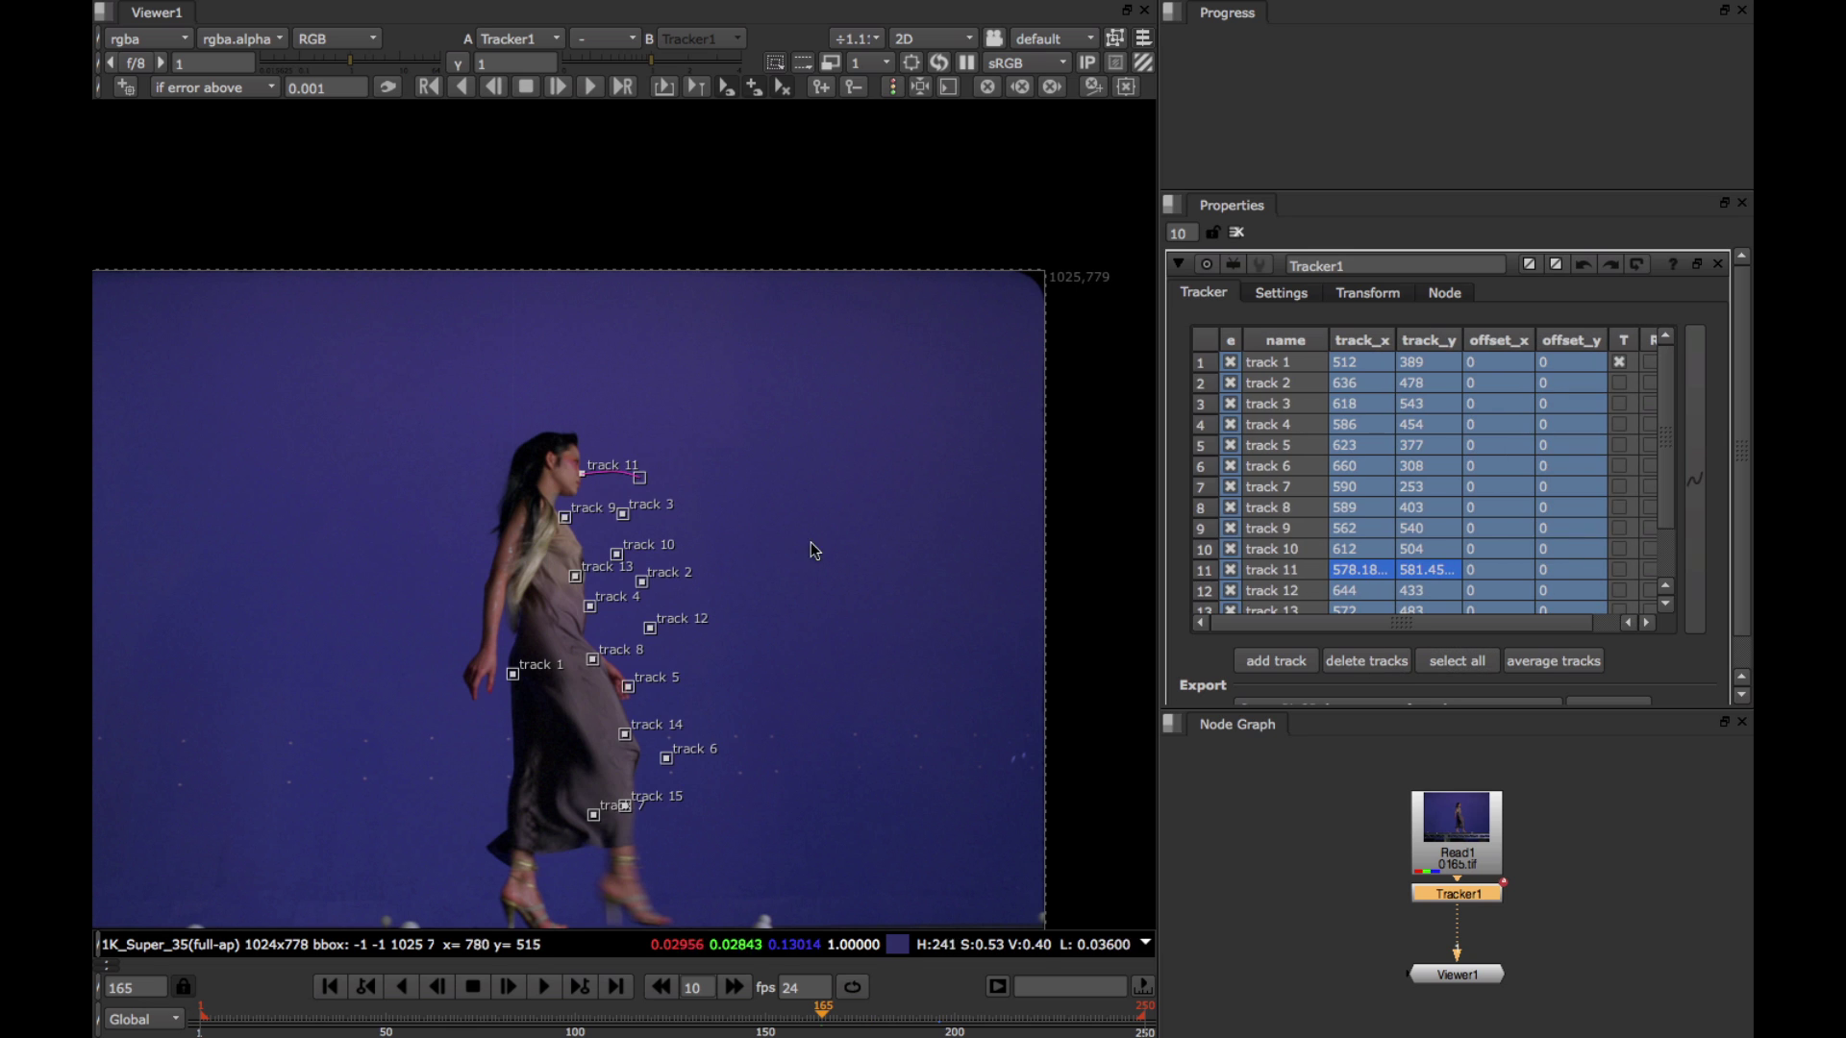
drag(365, 391, 820, 880)
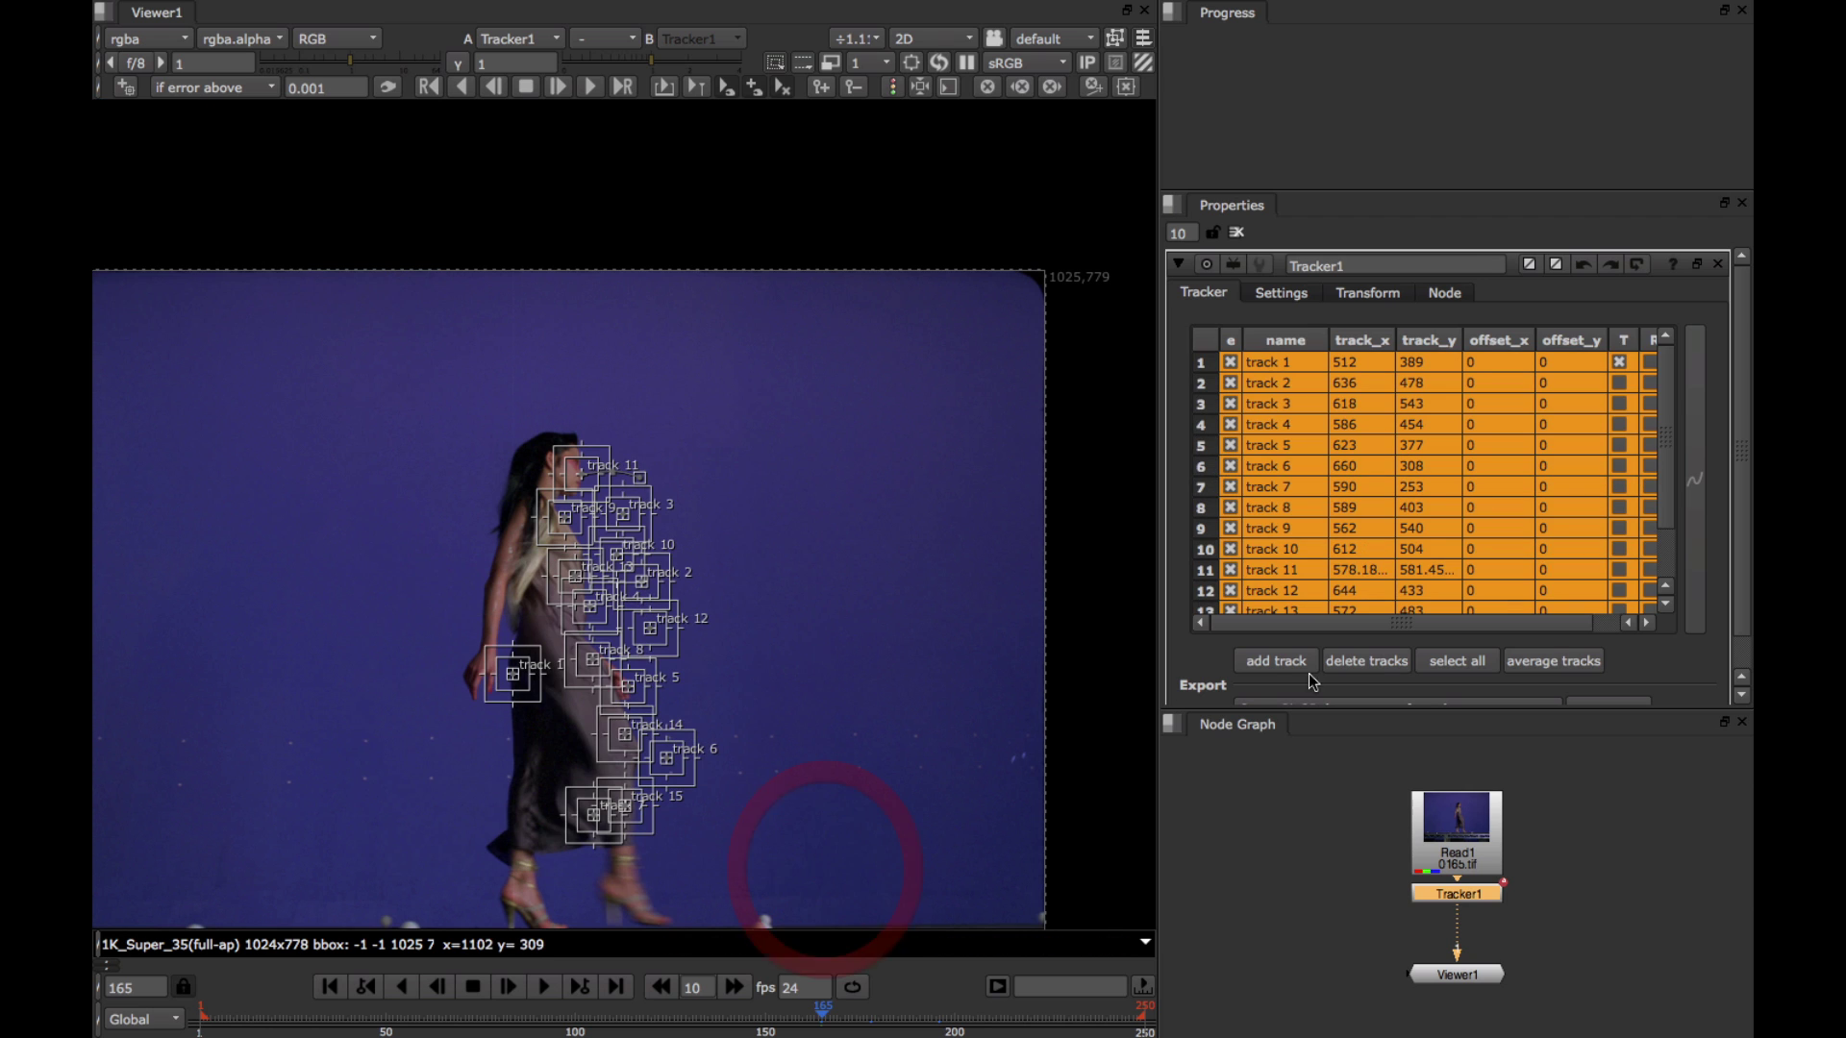
click(1379, 663)
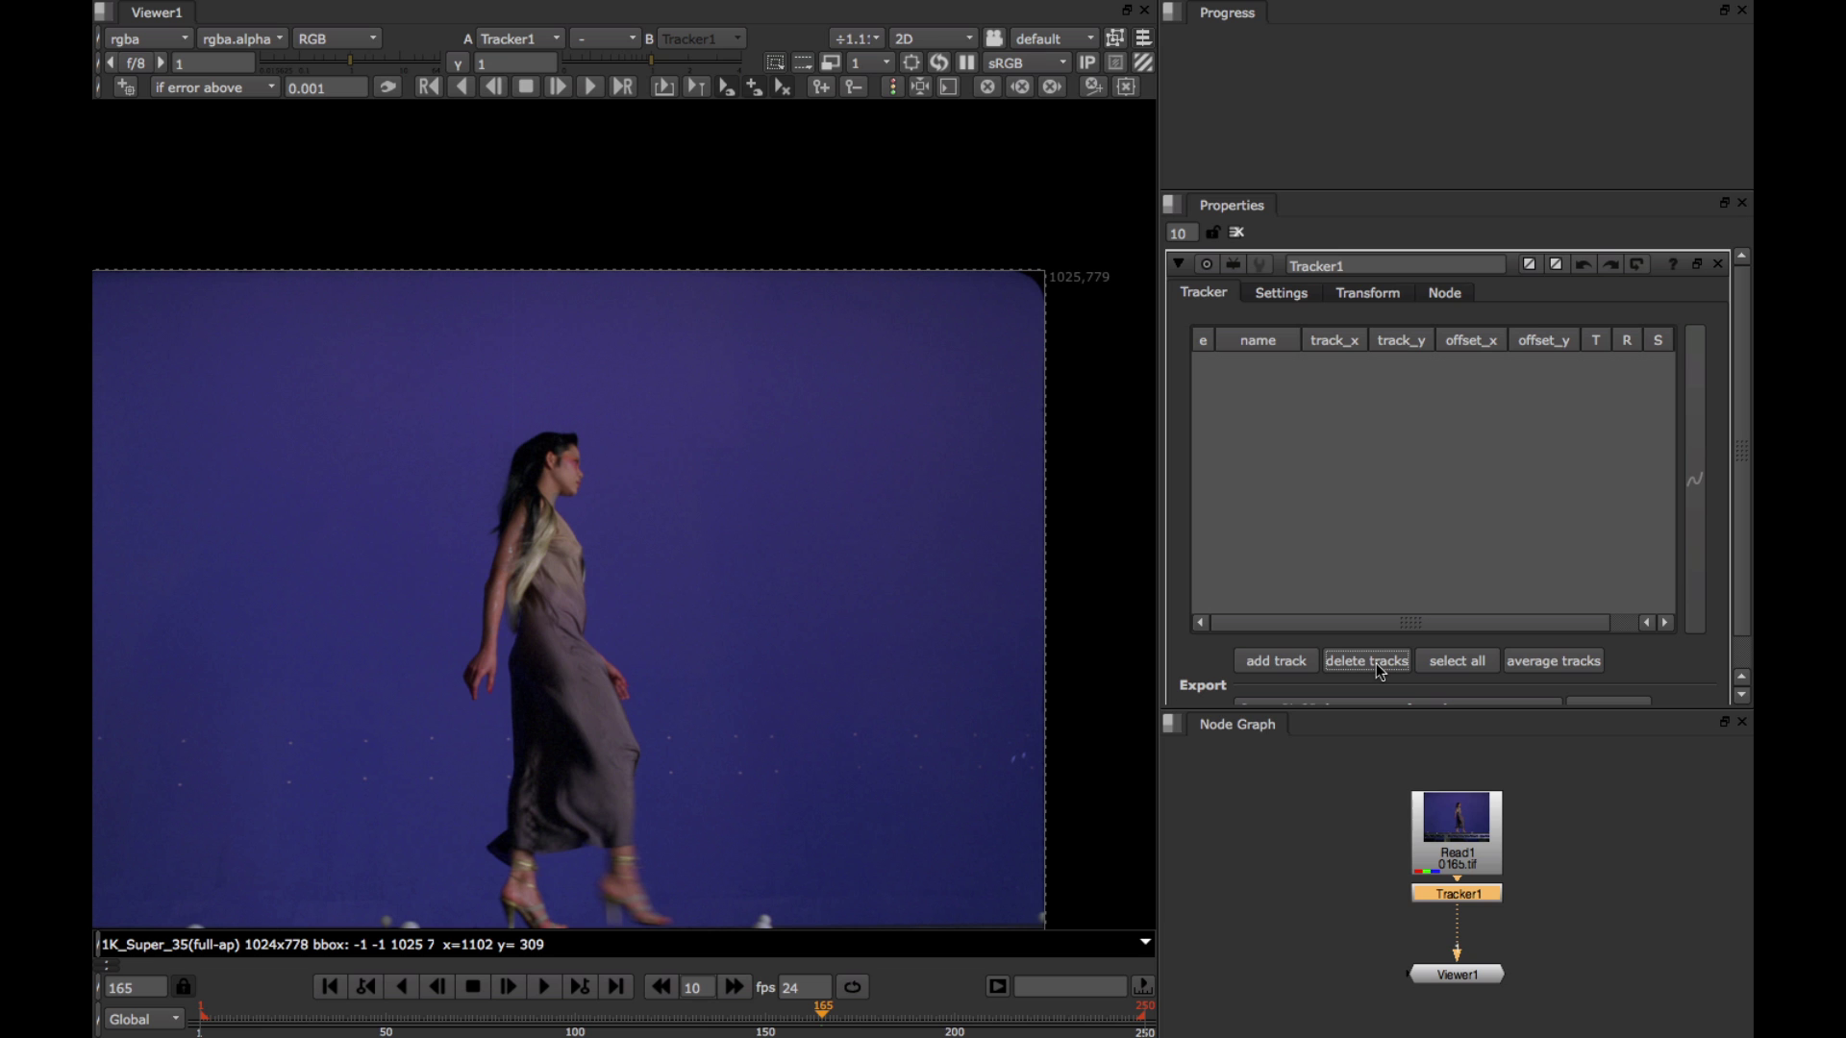
- Create a single track on the woman's face at frame 165 and refine its position to the tip of the nose
key(minus)
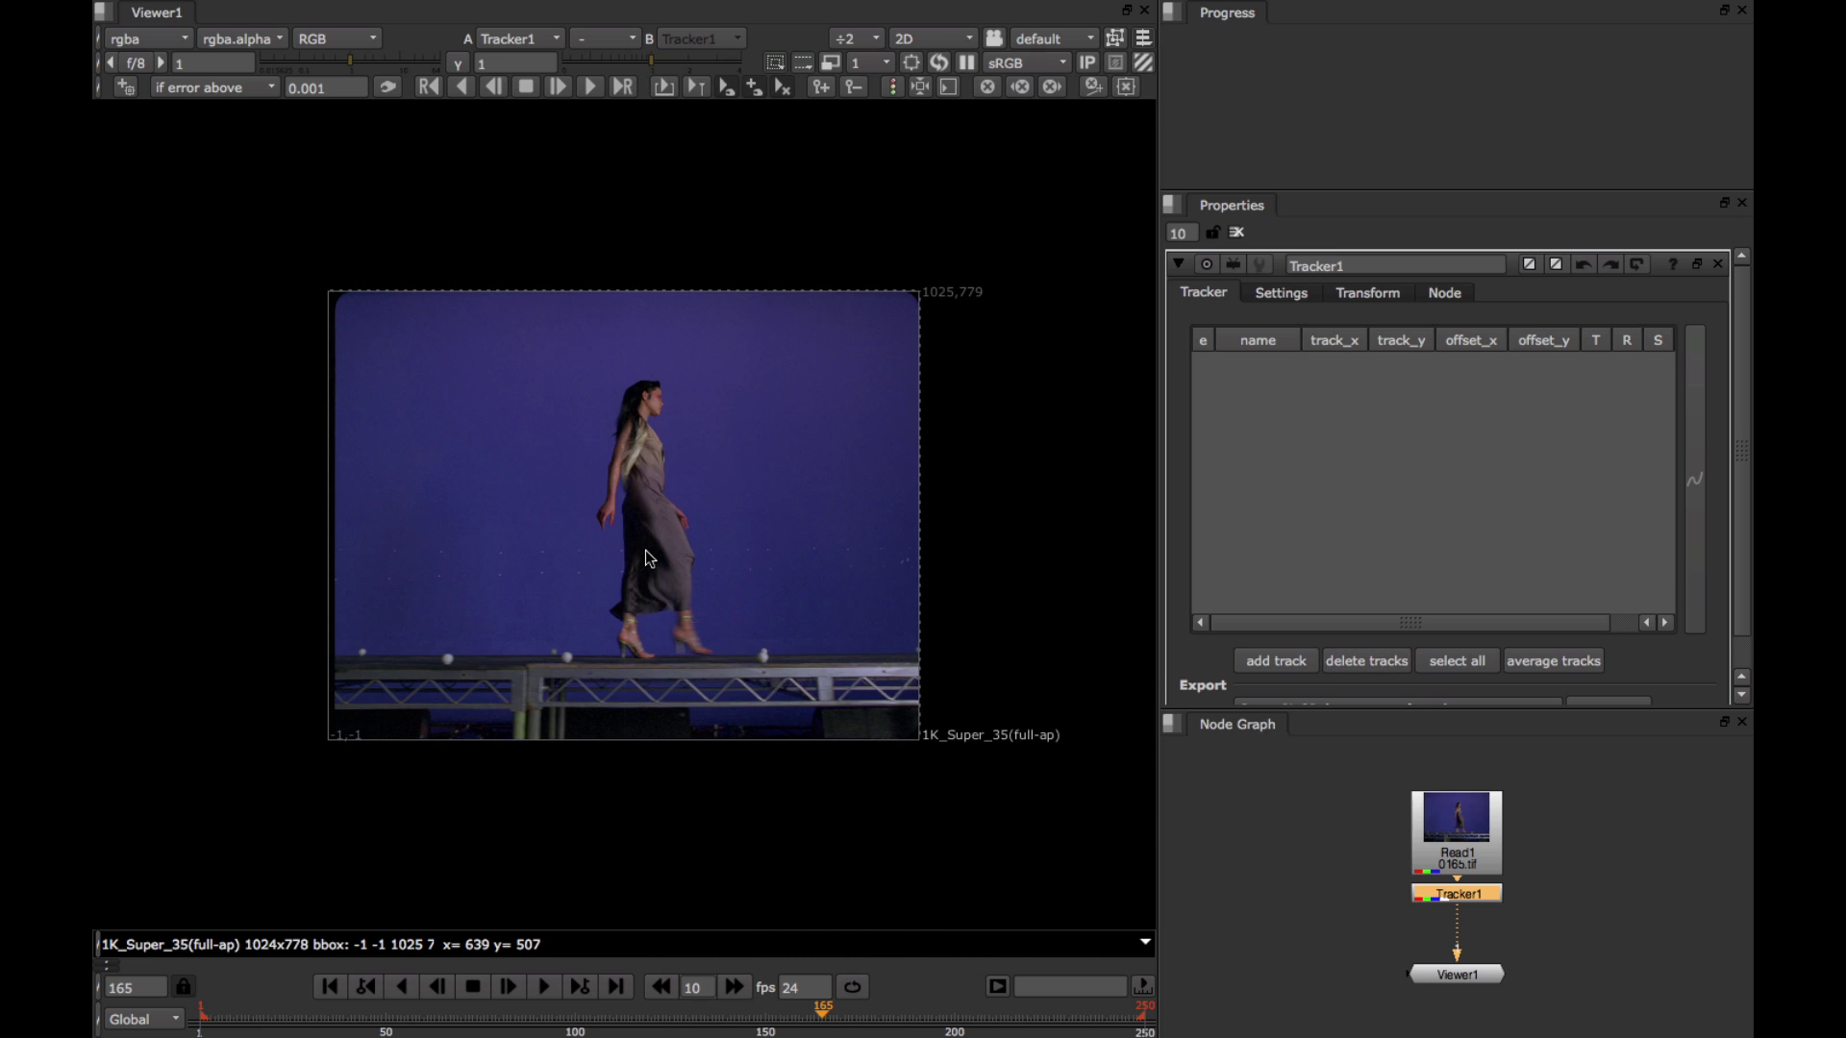
key(equal)
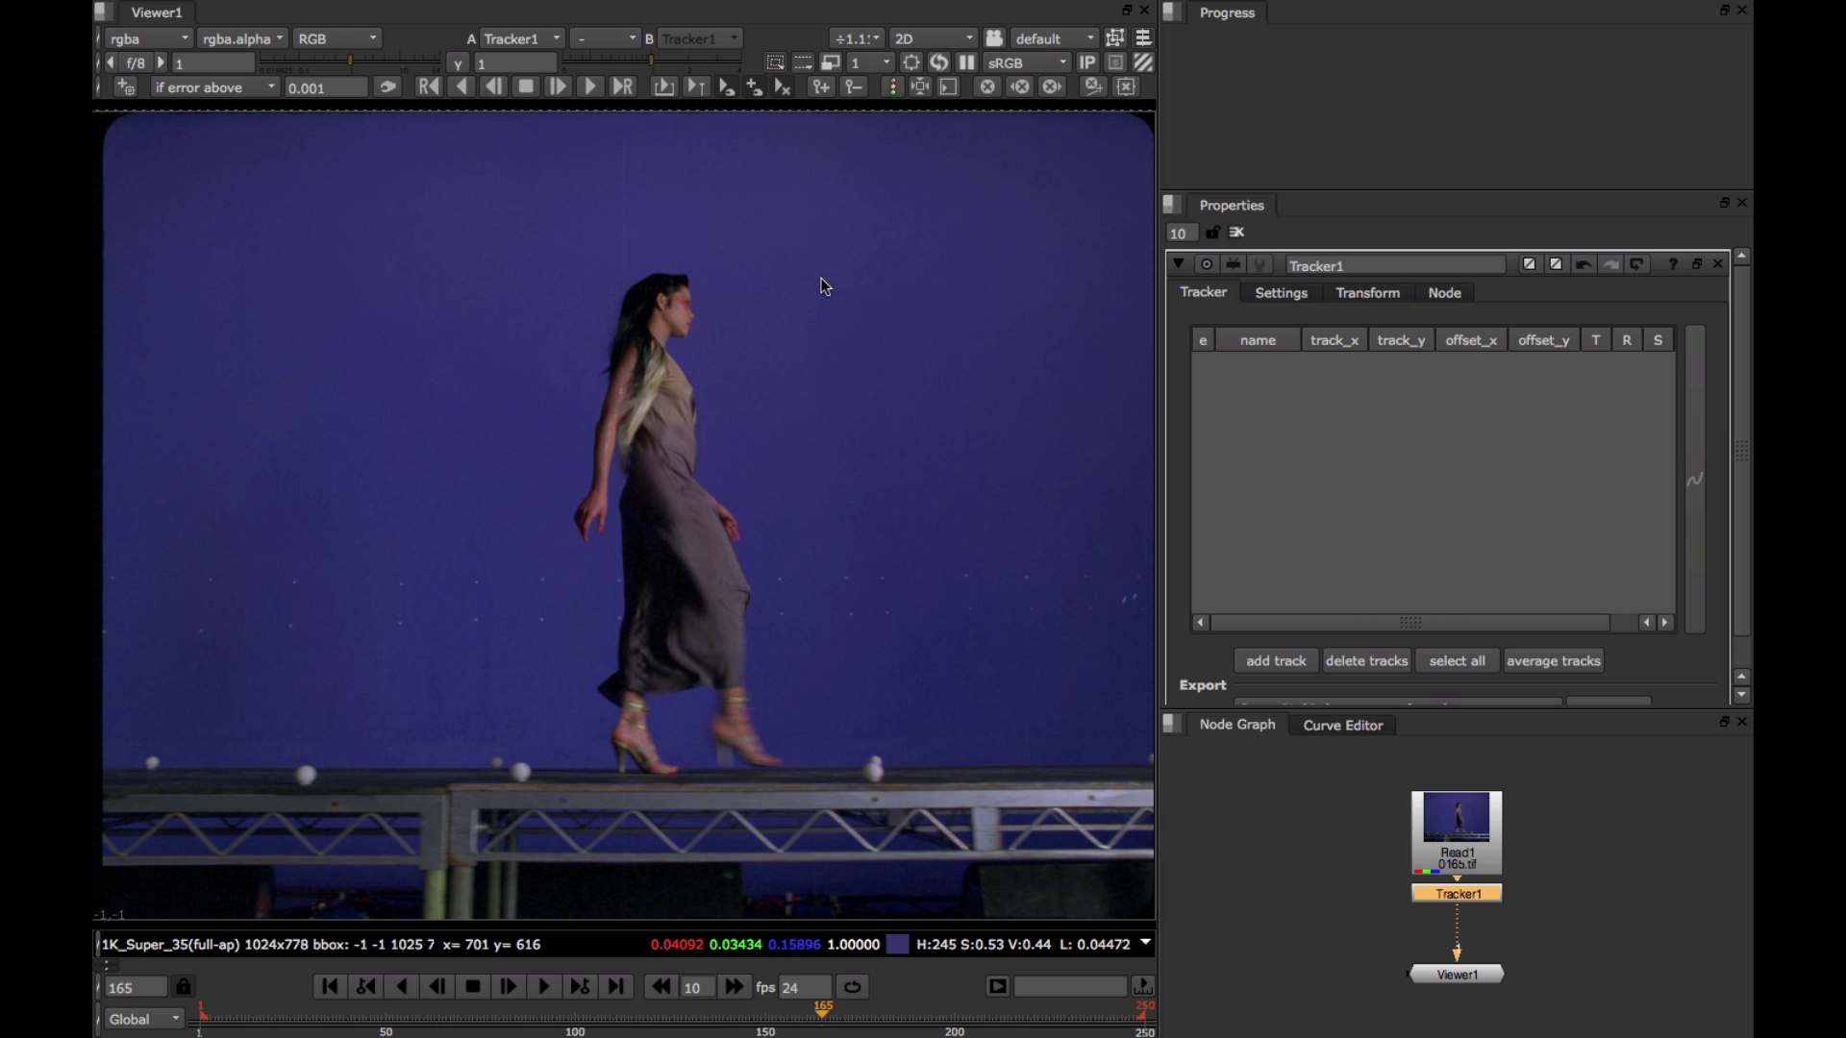
ctrl+alt+click(691, 316)
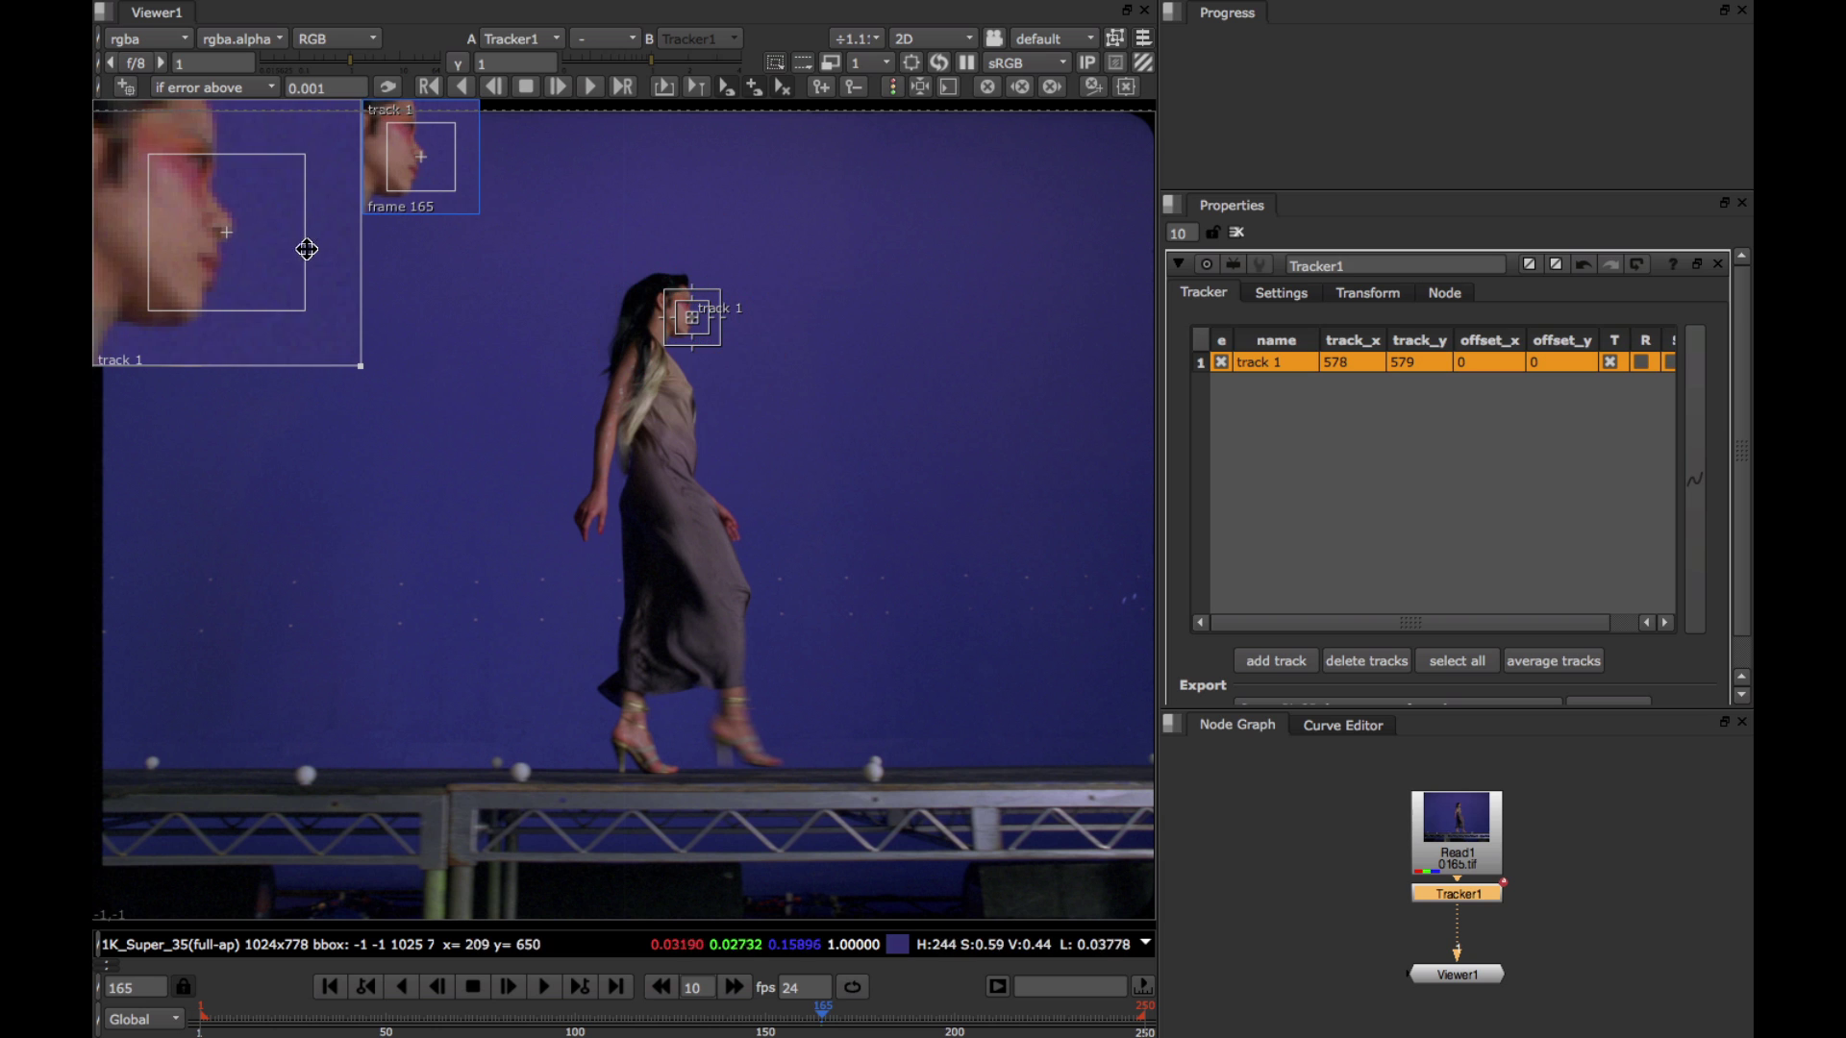
drag(272, 256, 333, 301)
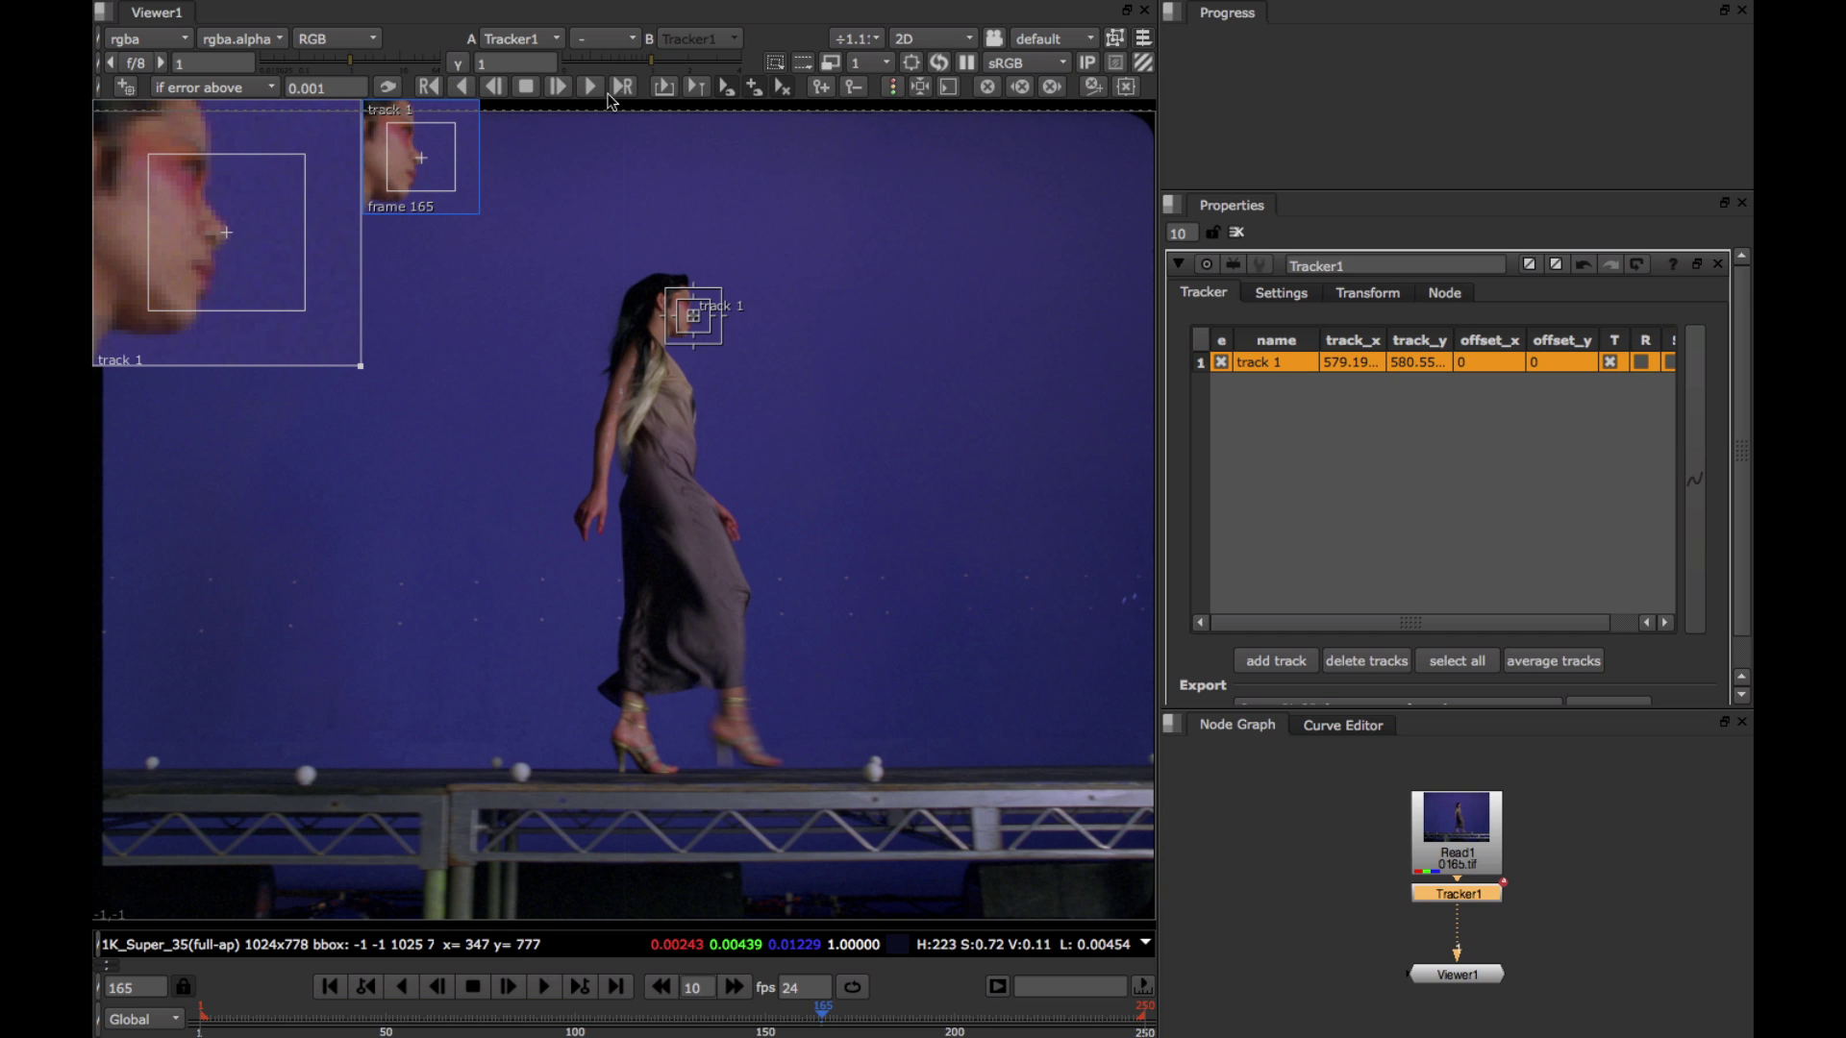
click(429, 89)
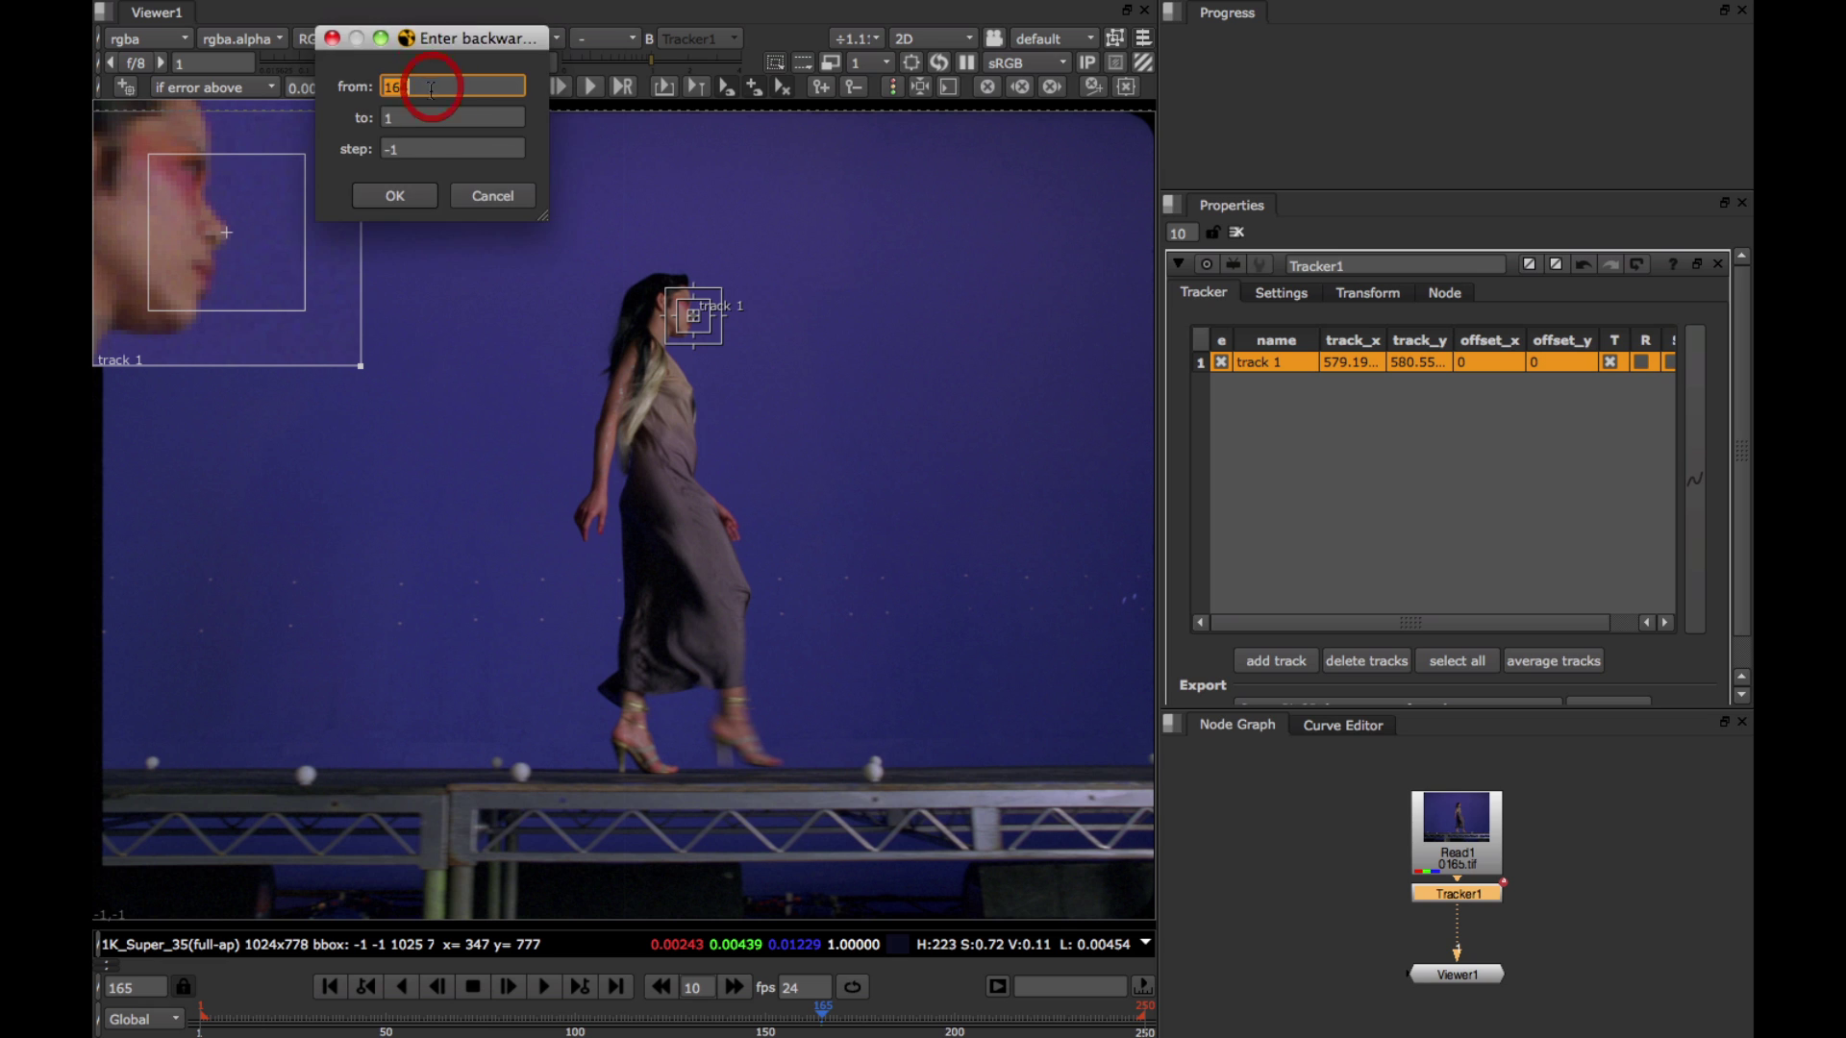
click(525, 199)
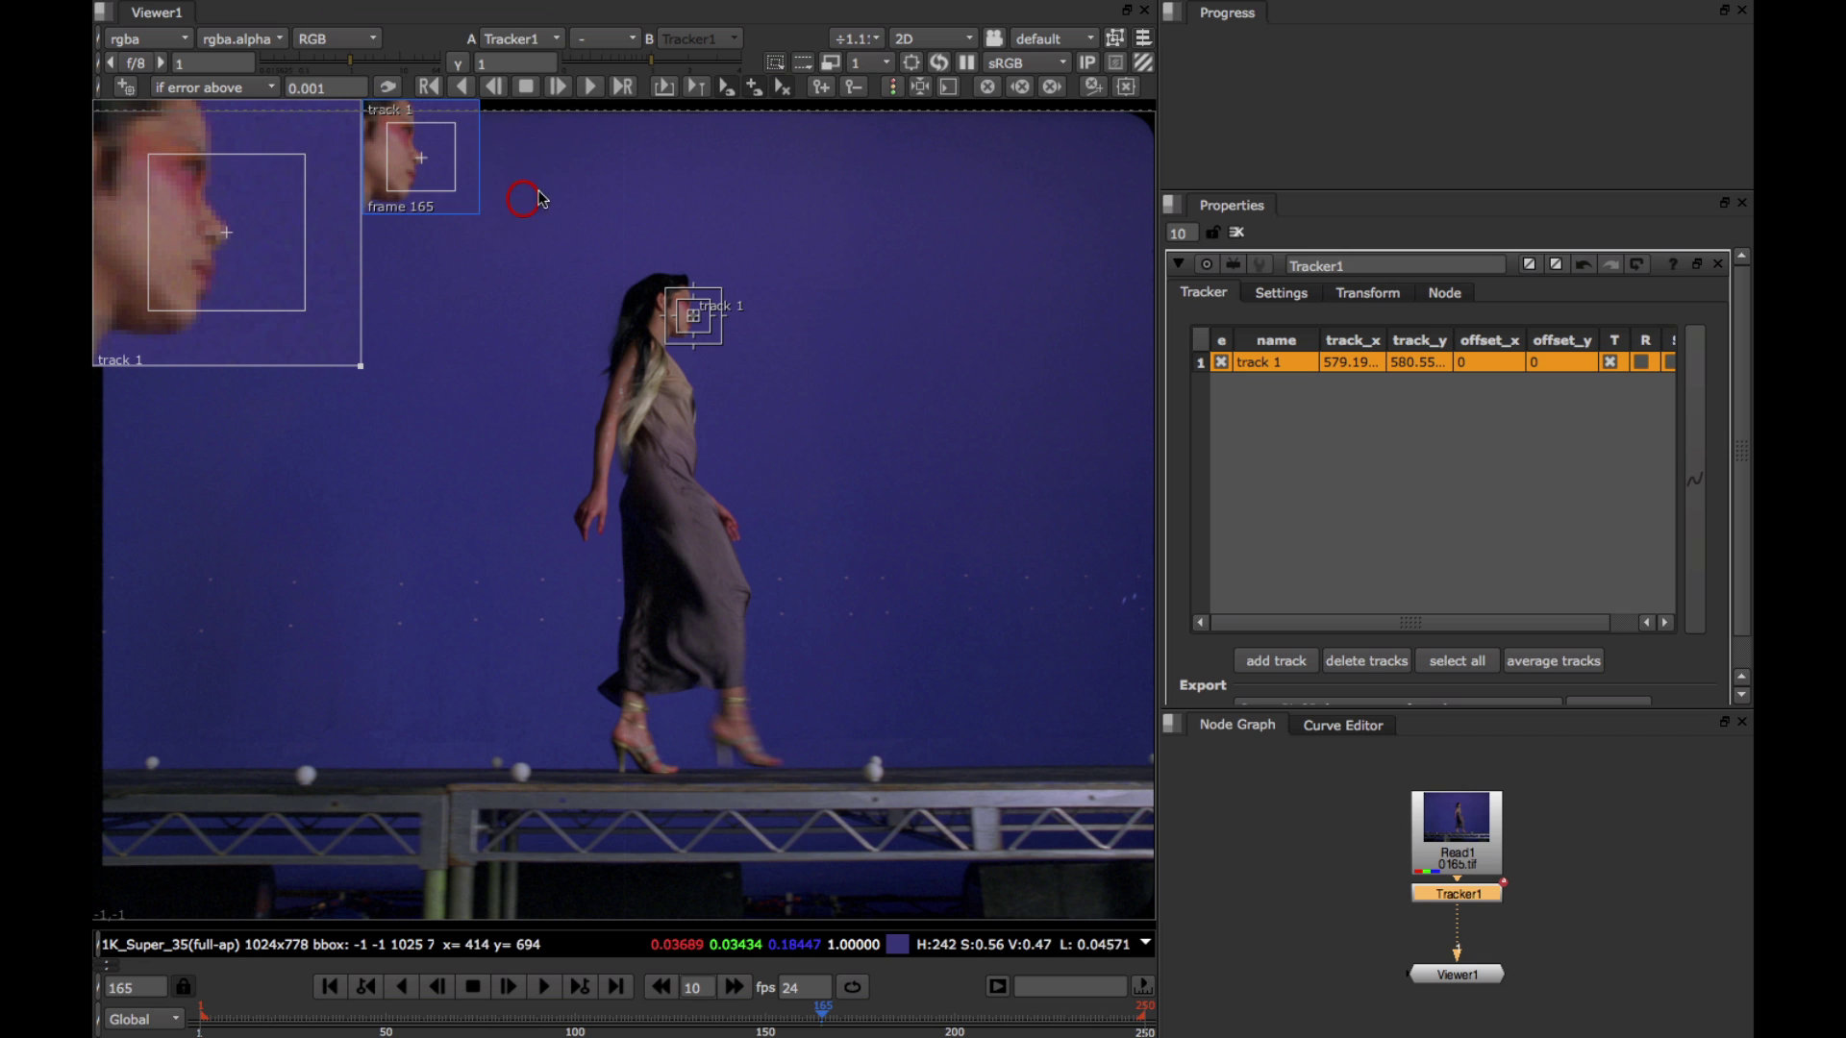
click(623, 86)
click(694, 199)
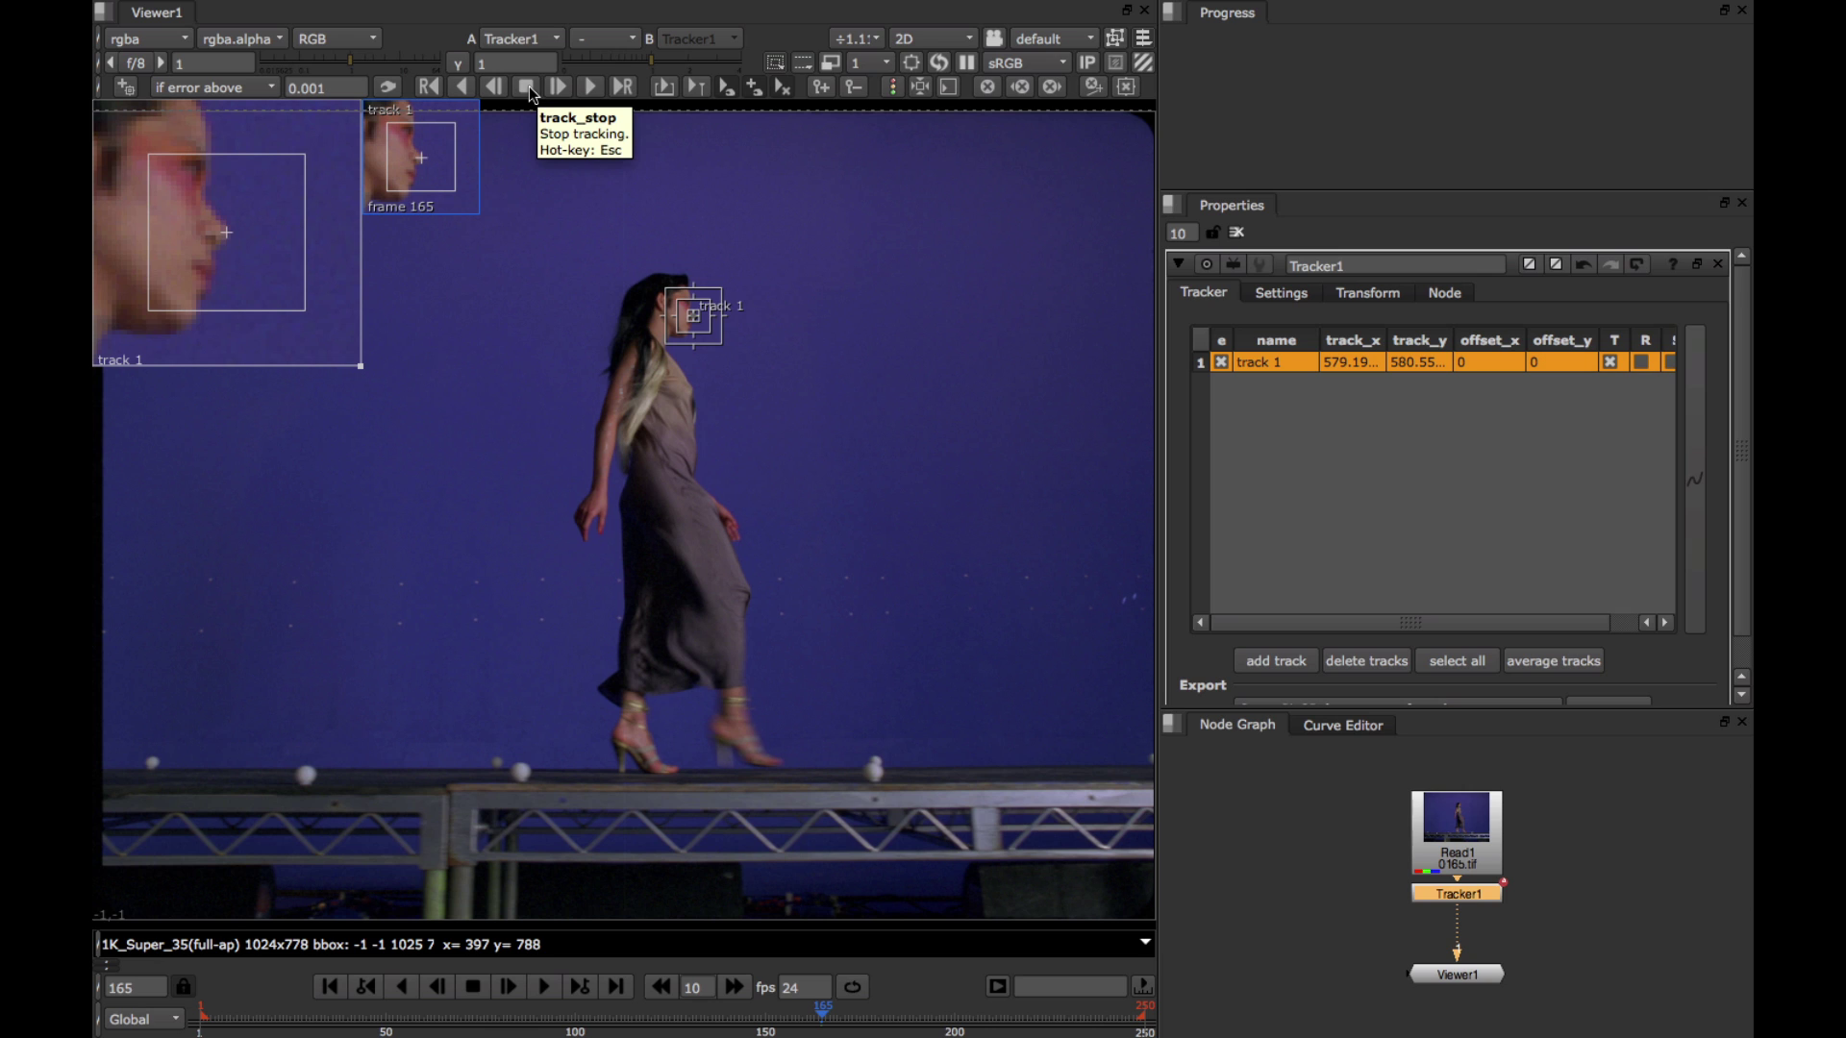
- Track the nose point forward from frame 165 to frame 250, and return to frame 165
click(596, 86)
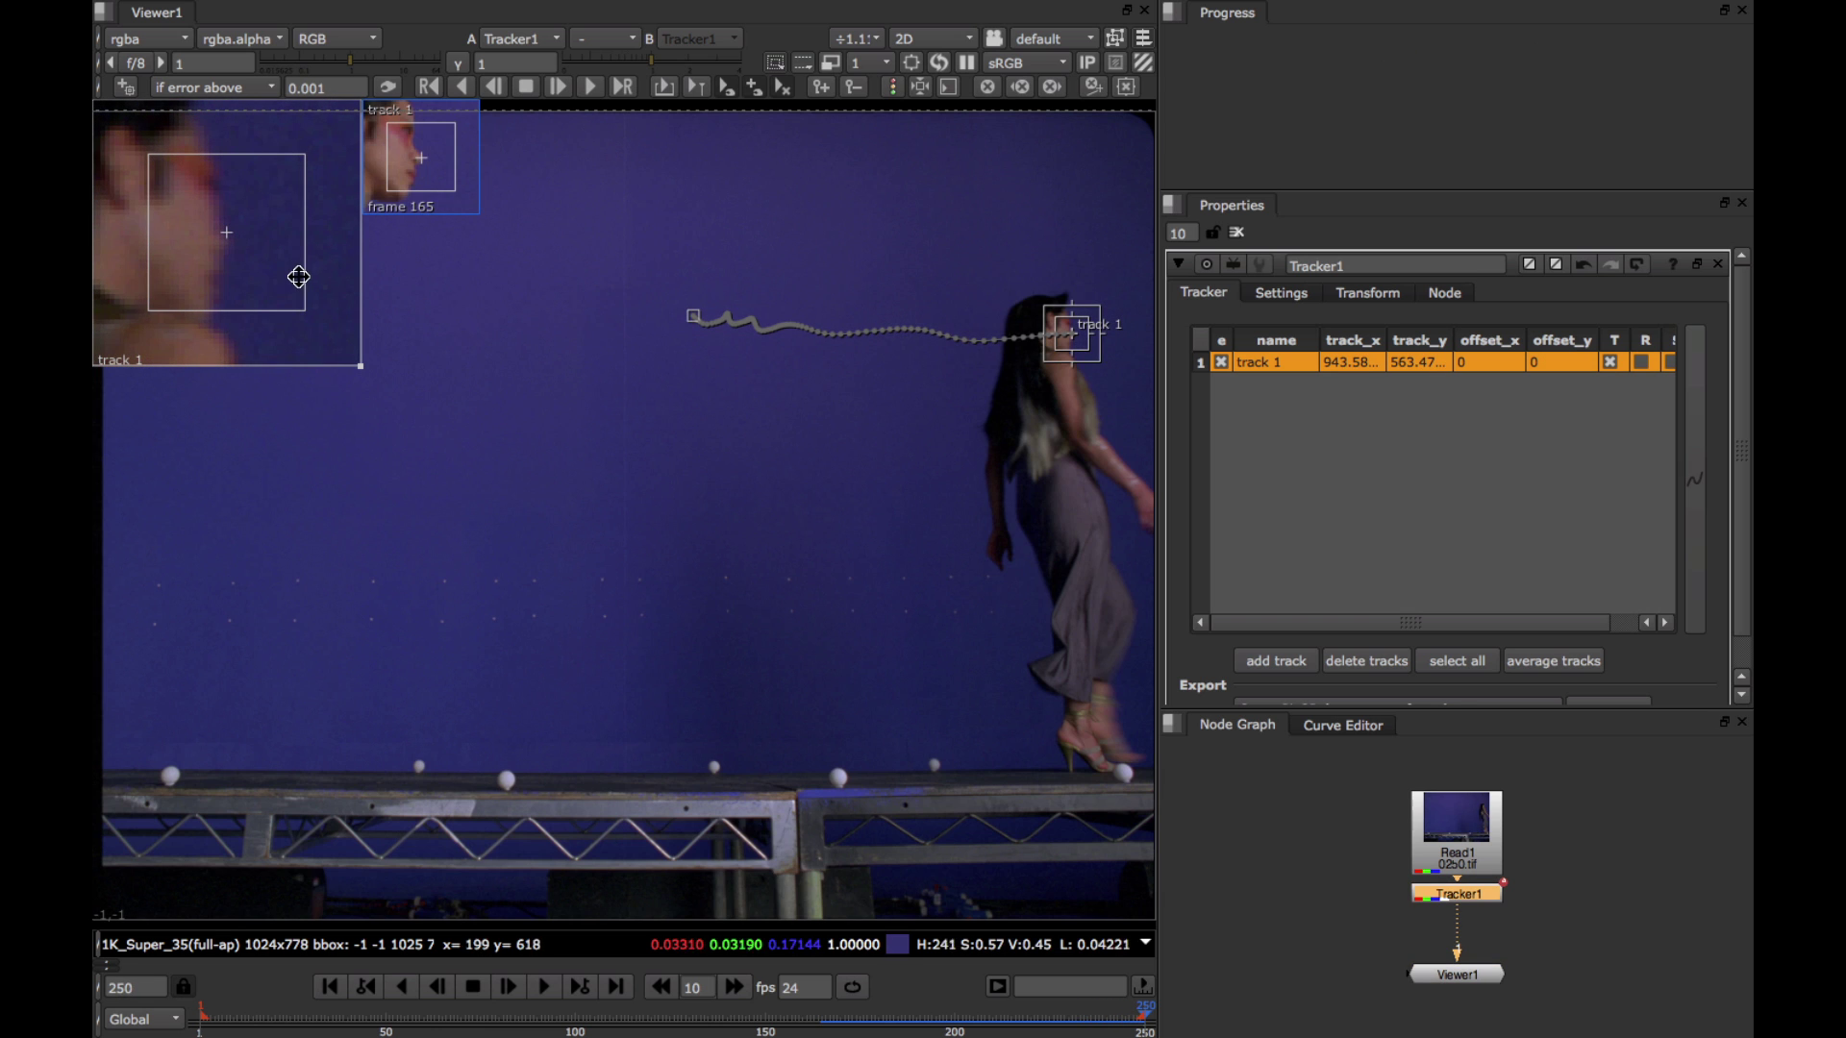
click(1056, 1011)
drag(1055, 1011, 822, 1024)
click(825, 1021)
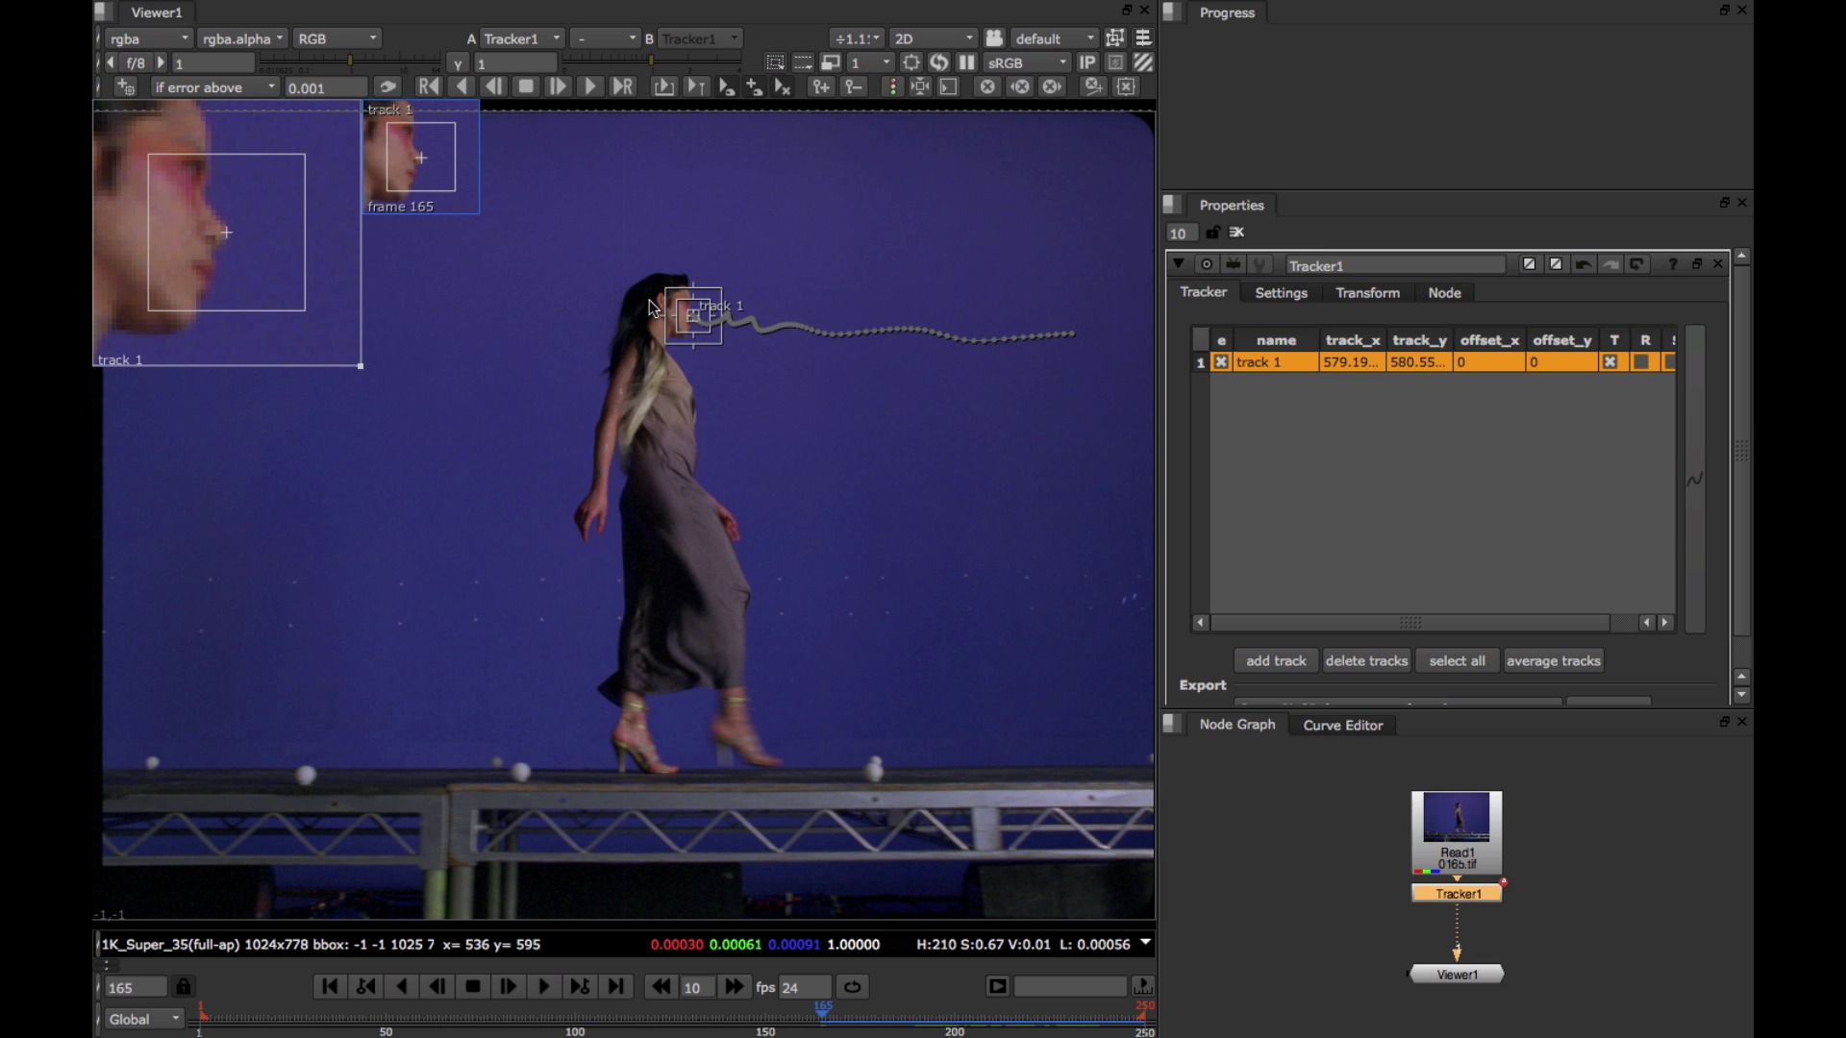
- Track the nose point backward from frame 165, stop at frame 105, and play back the tracked frames
key(z)
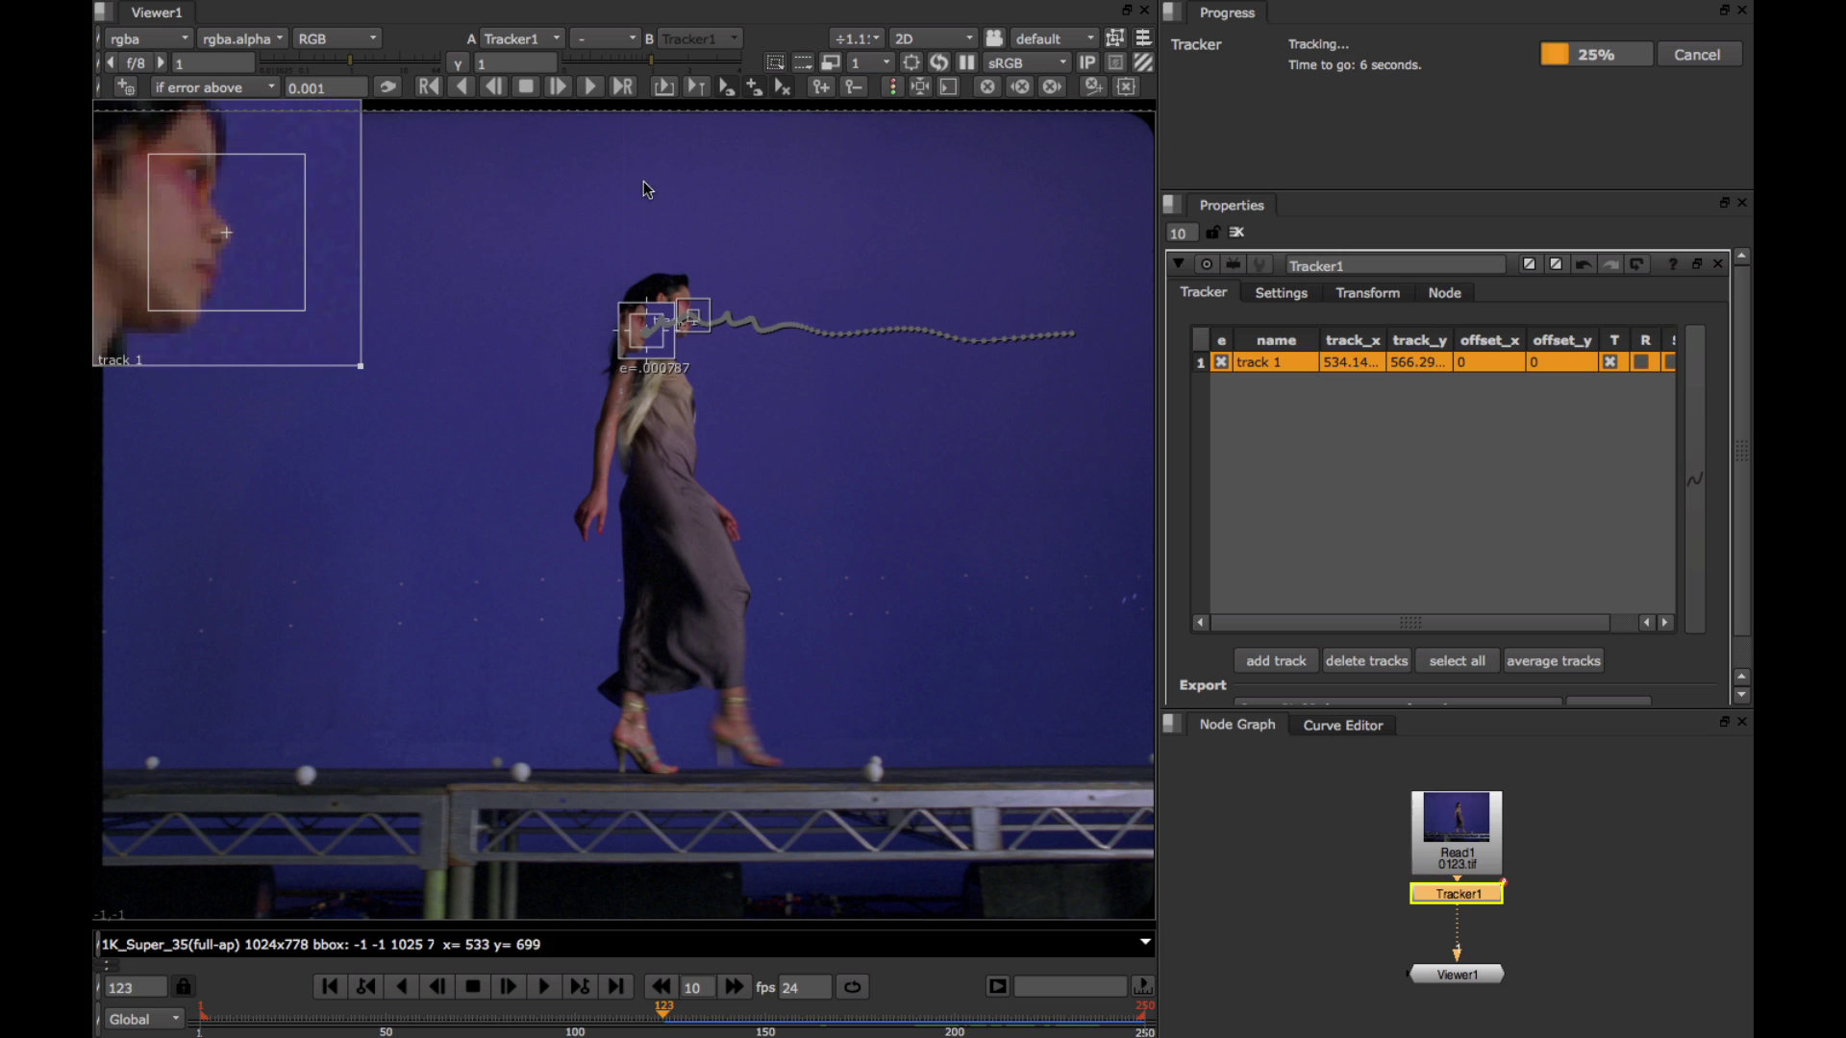
click(527, 89)
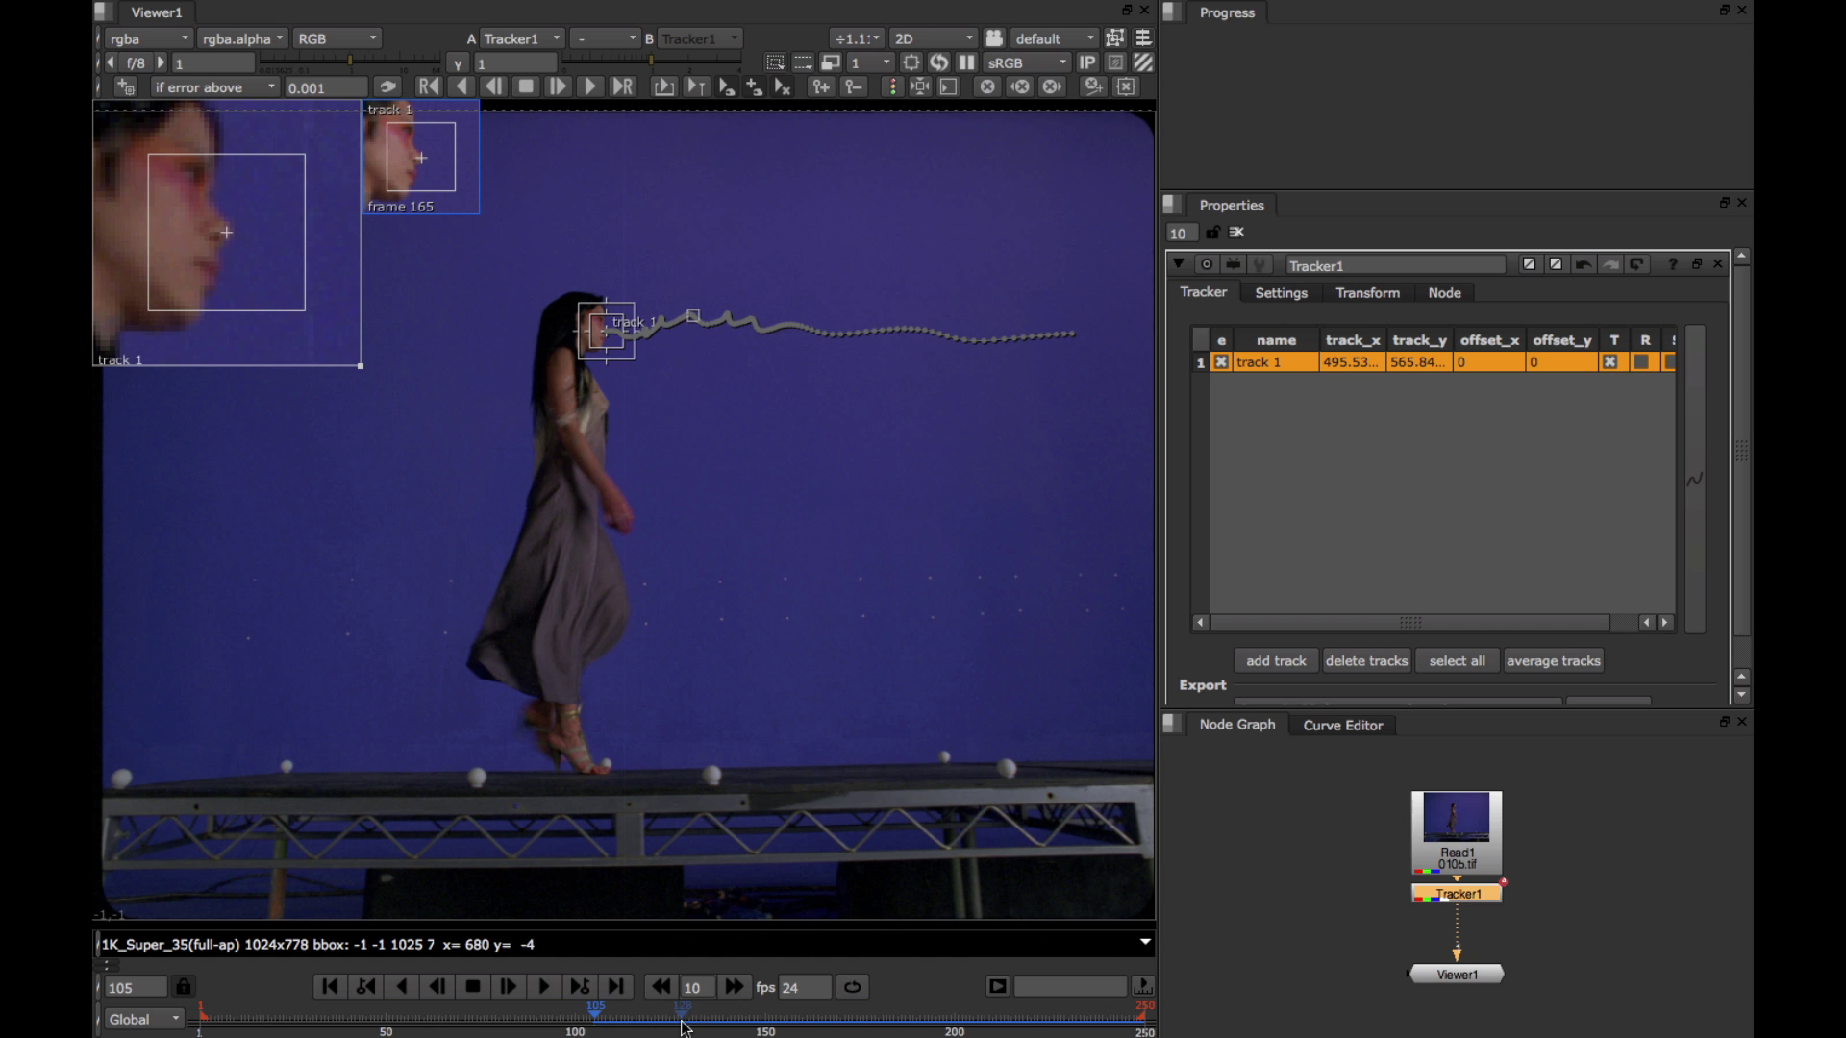
click(825, 1011)
key(j)
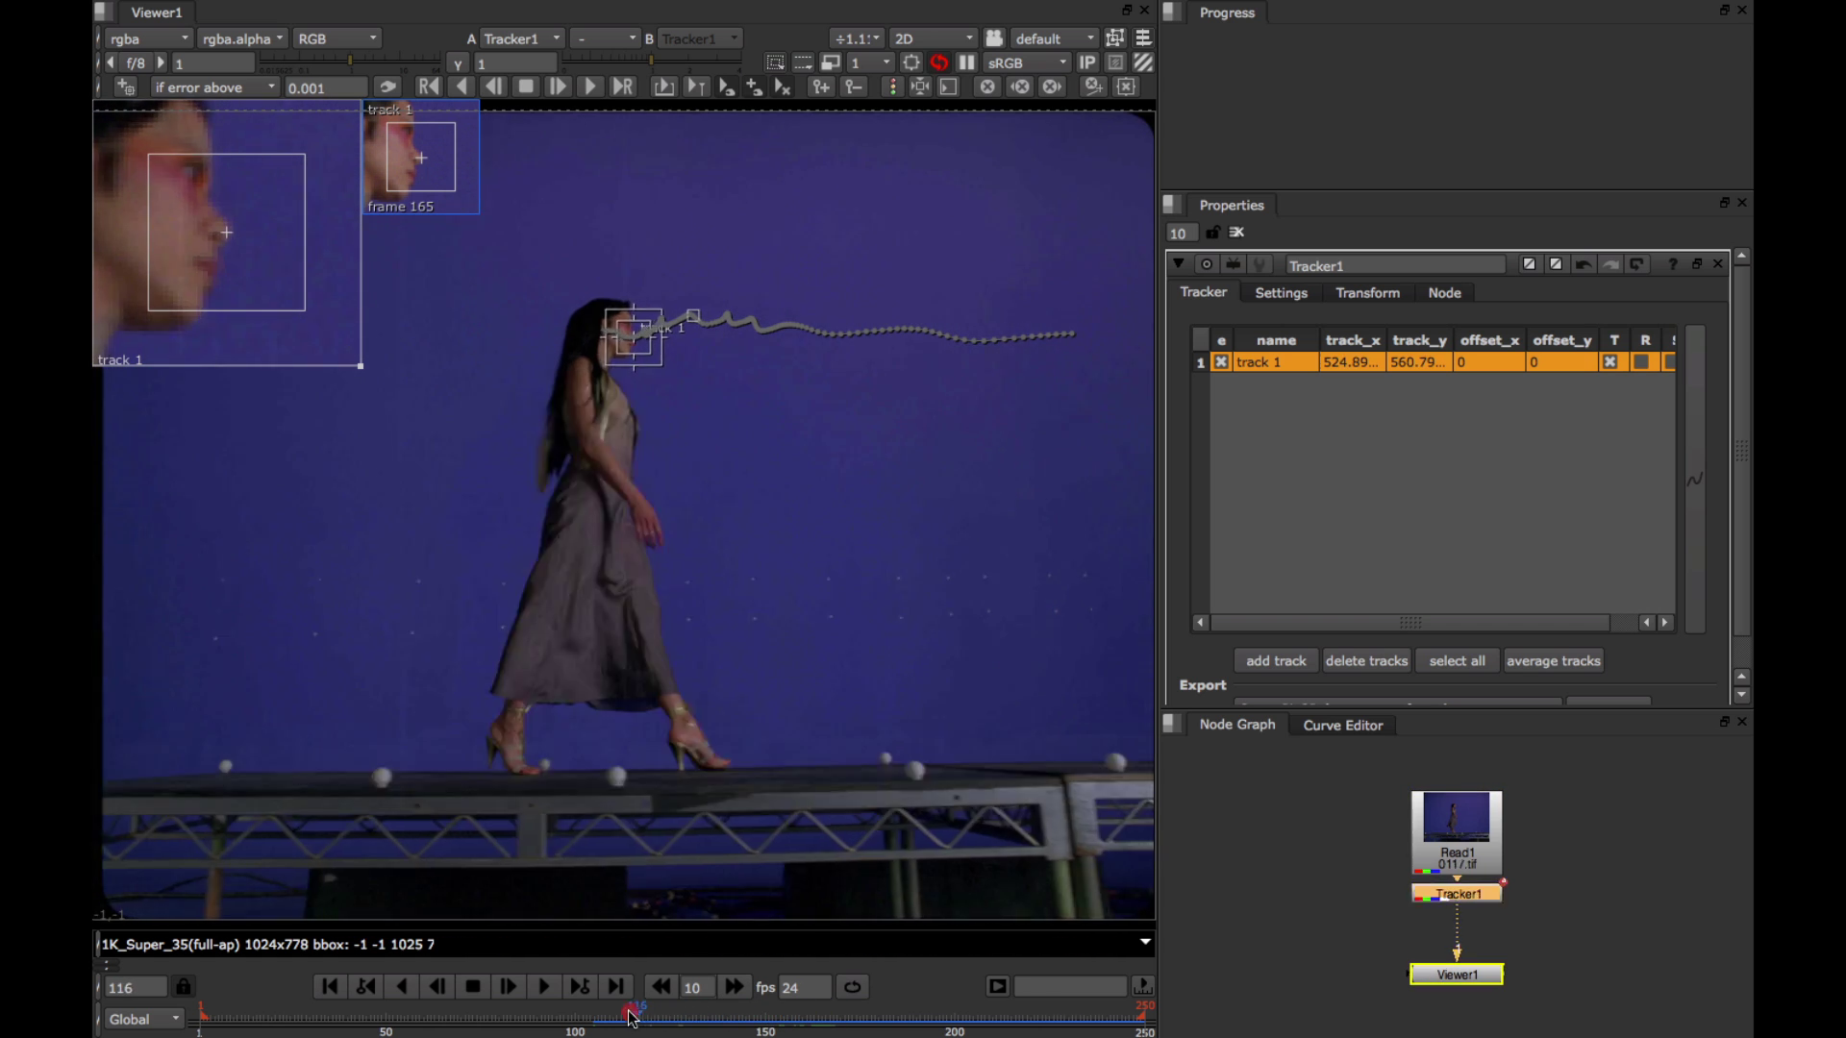
- Return to the nose track's reference frame 165 and clear all of its tracked data
click(415, 164)
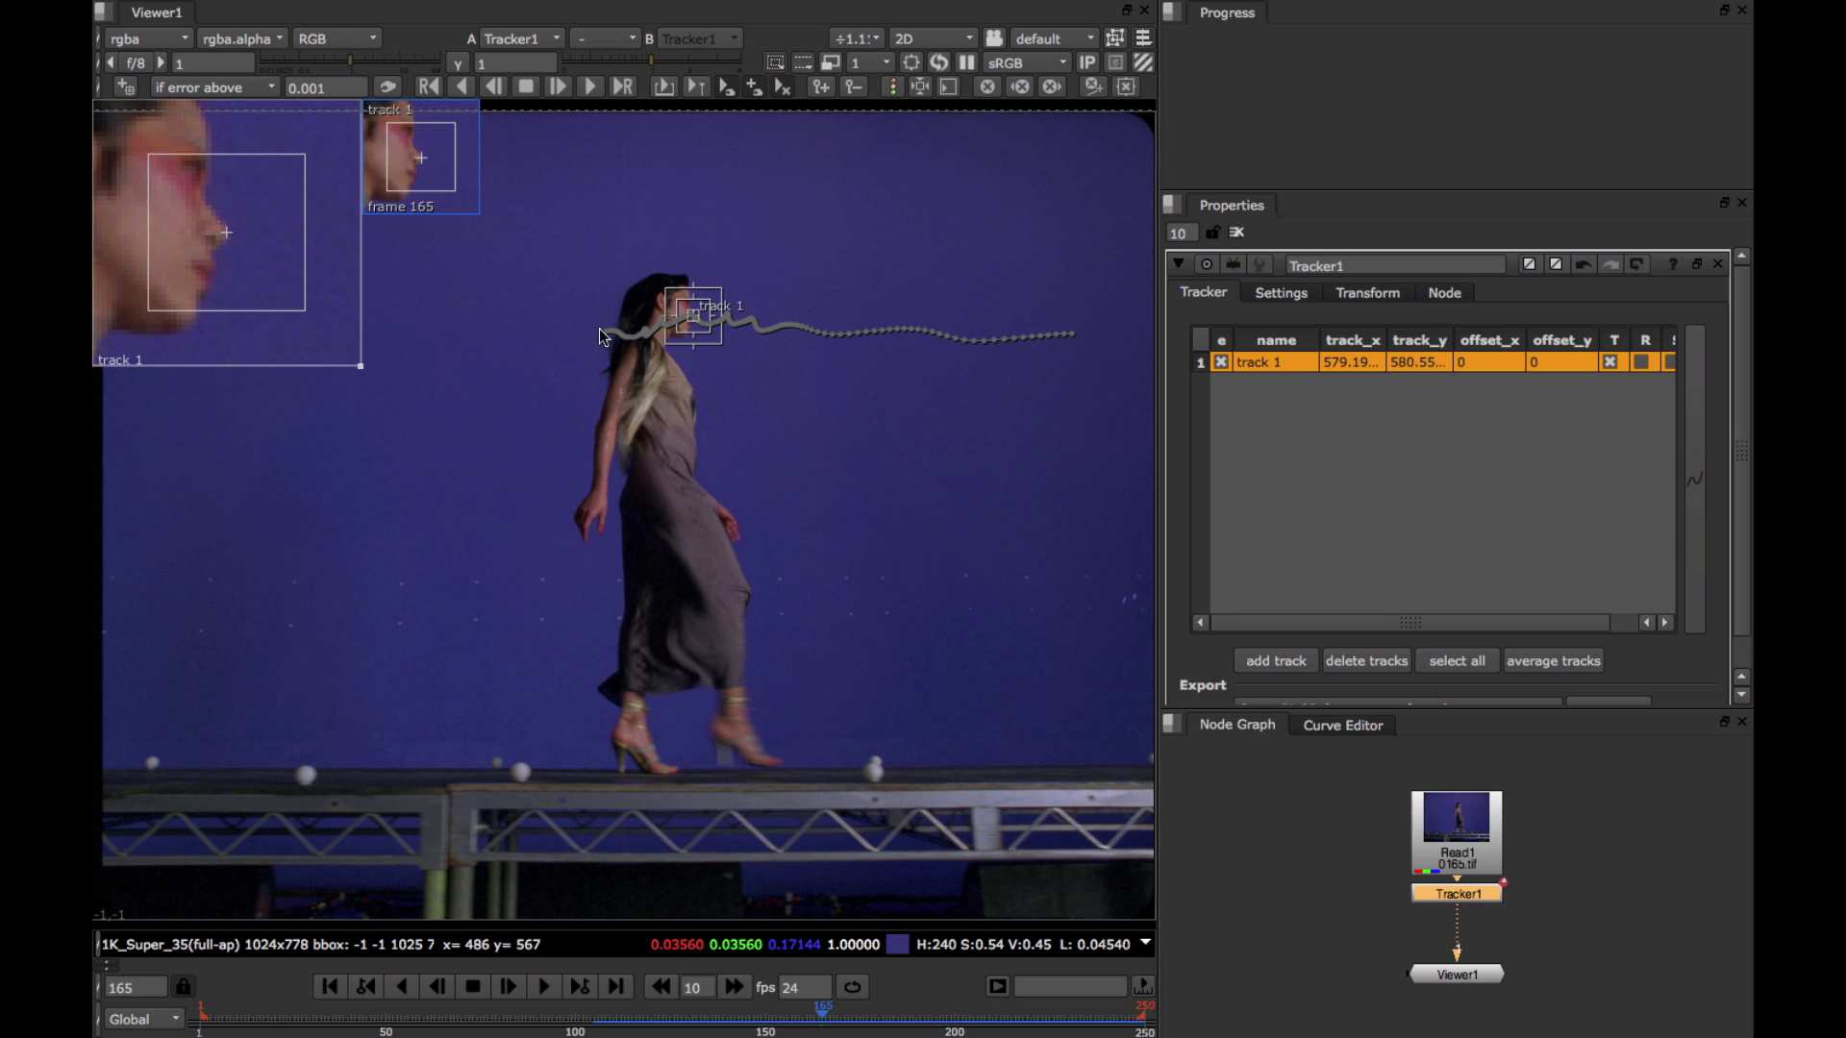
click(989, 88)
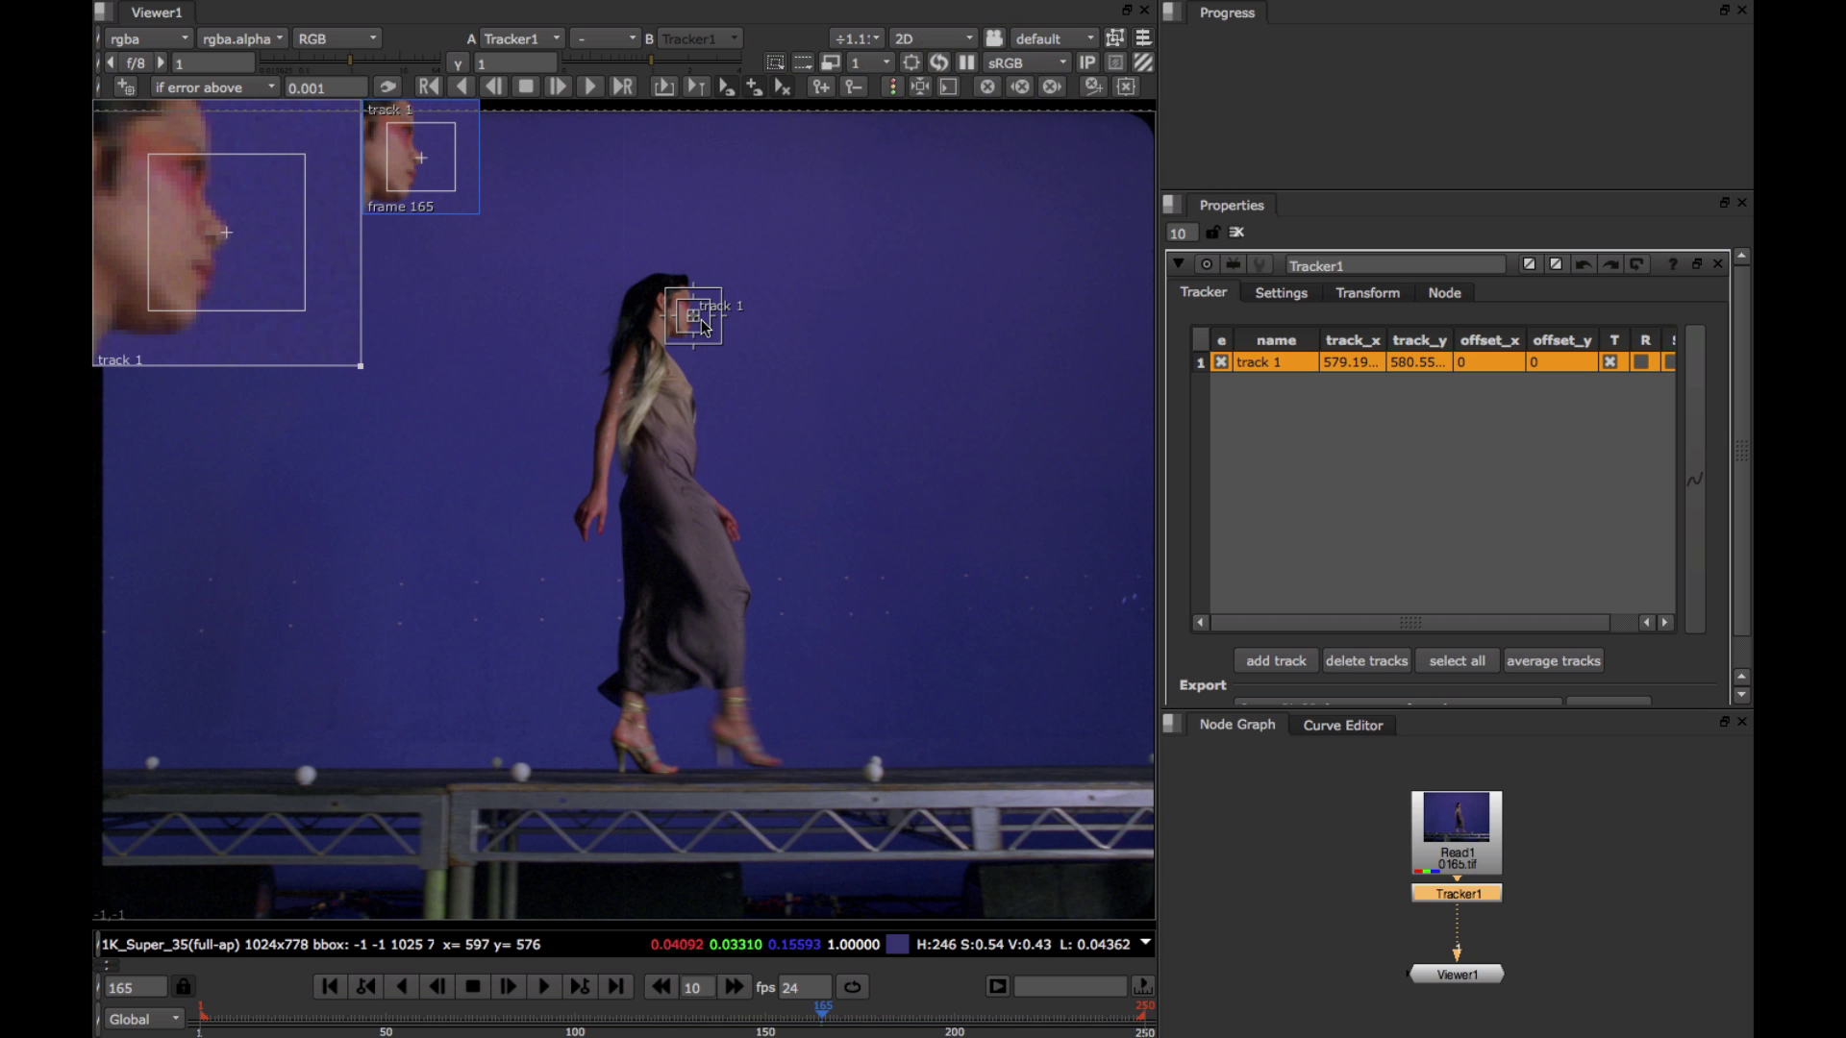
- Step between frames 165 and 171 to compare the nose's movement with track 1's pattern box and search area, ending at frame 165
scroll(696, 322, up, 8)
middle_drag(694, 318, 787, 531)
scroll(770, 517, up, 1)
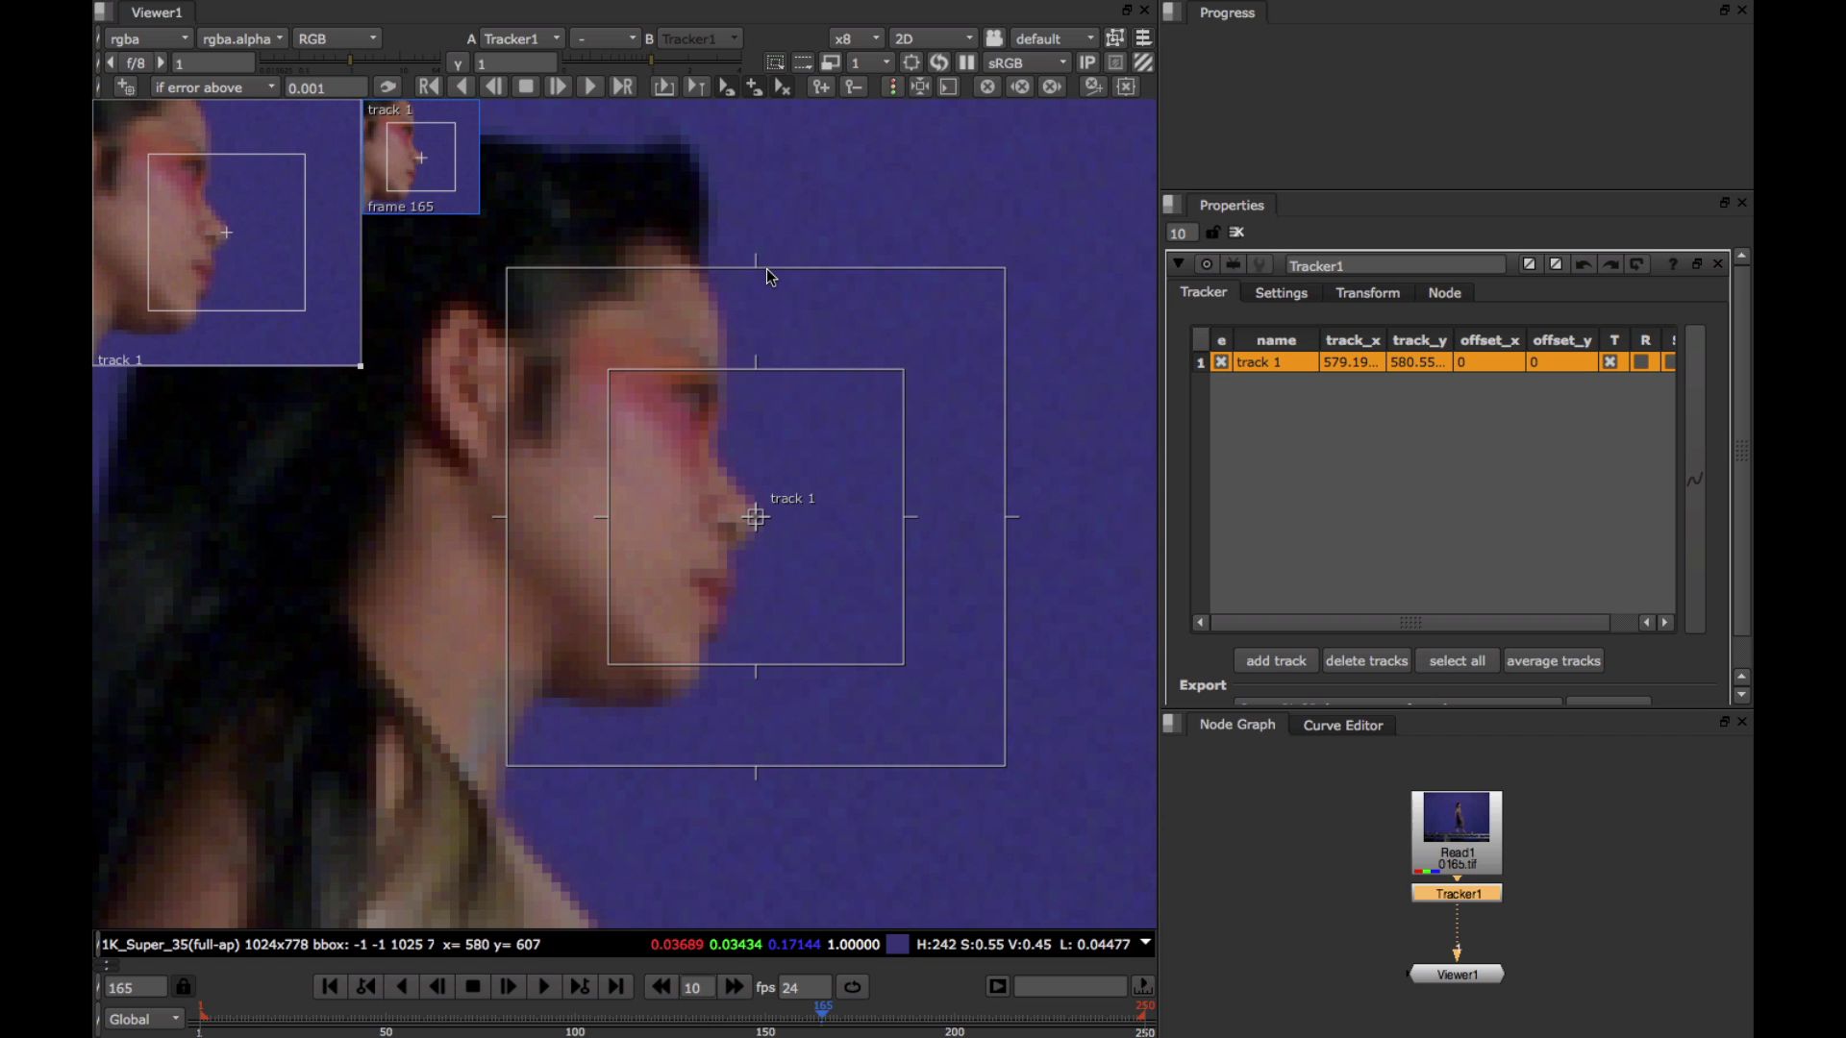
middle_drag(761, 270, 755, 251)
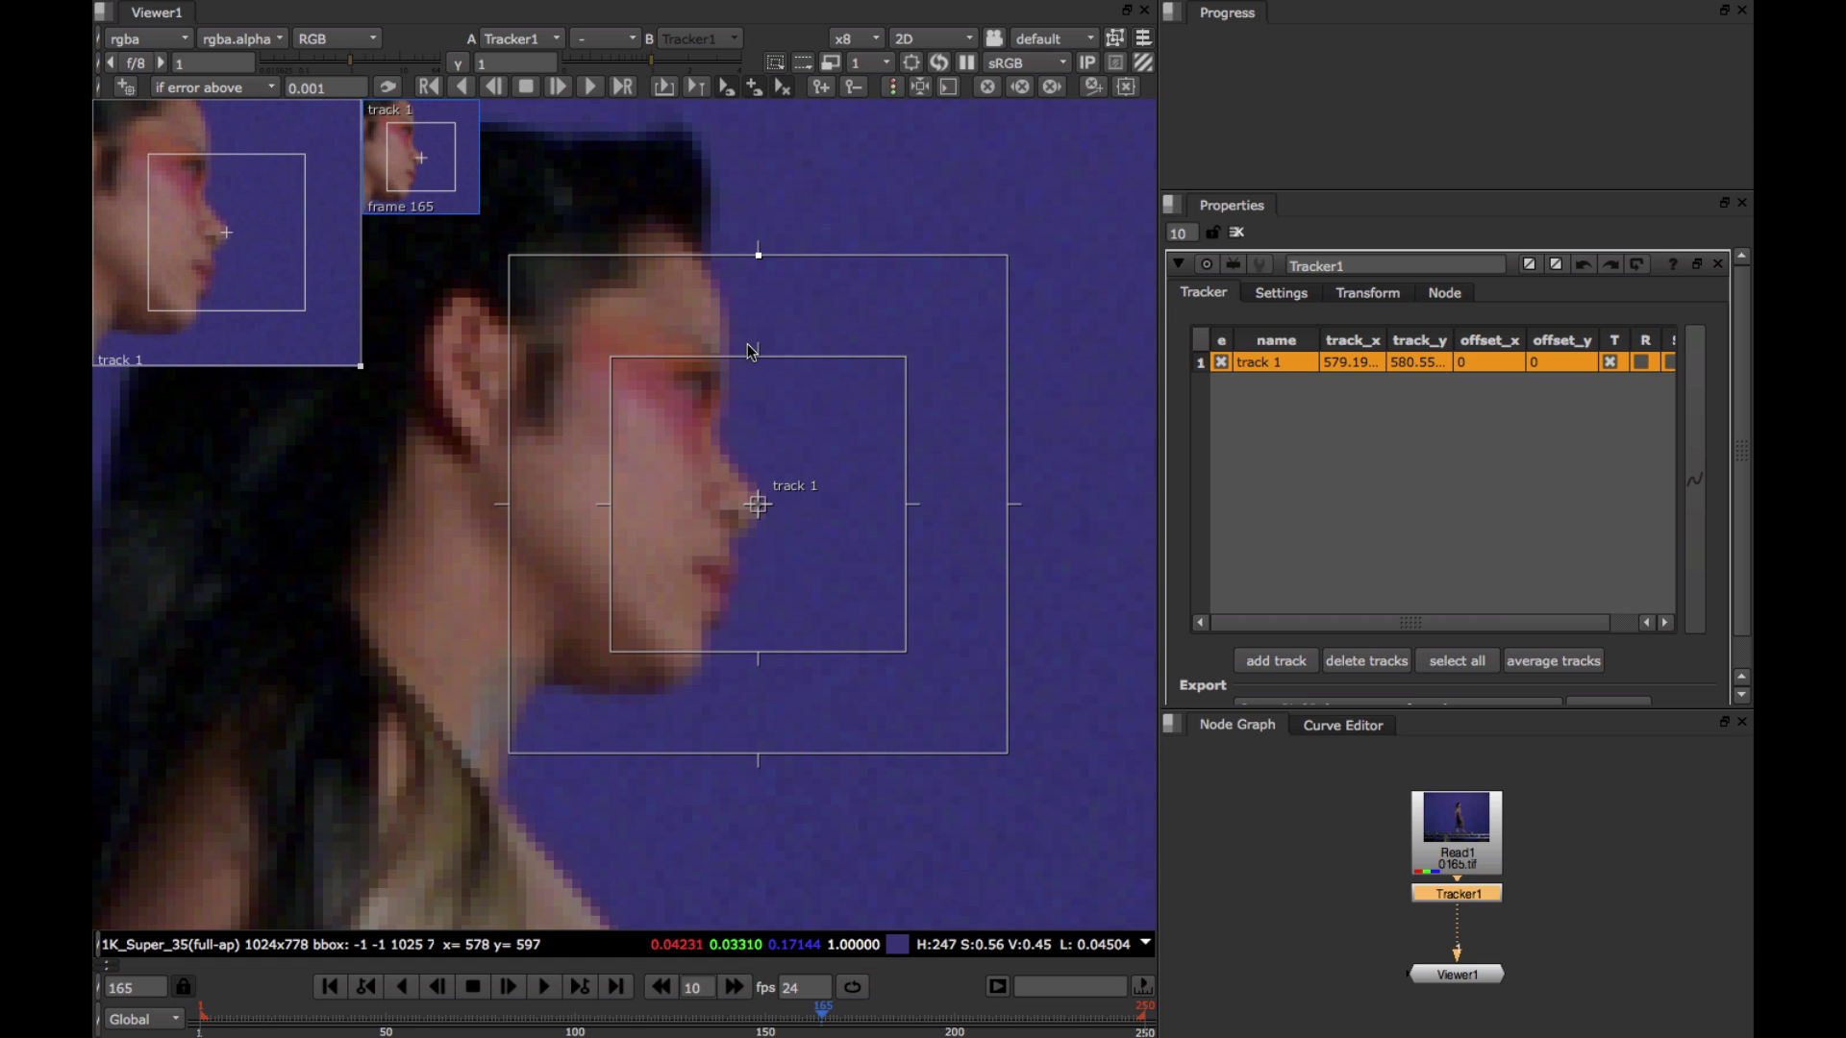
key(Right)
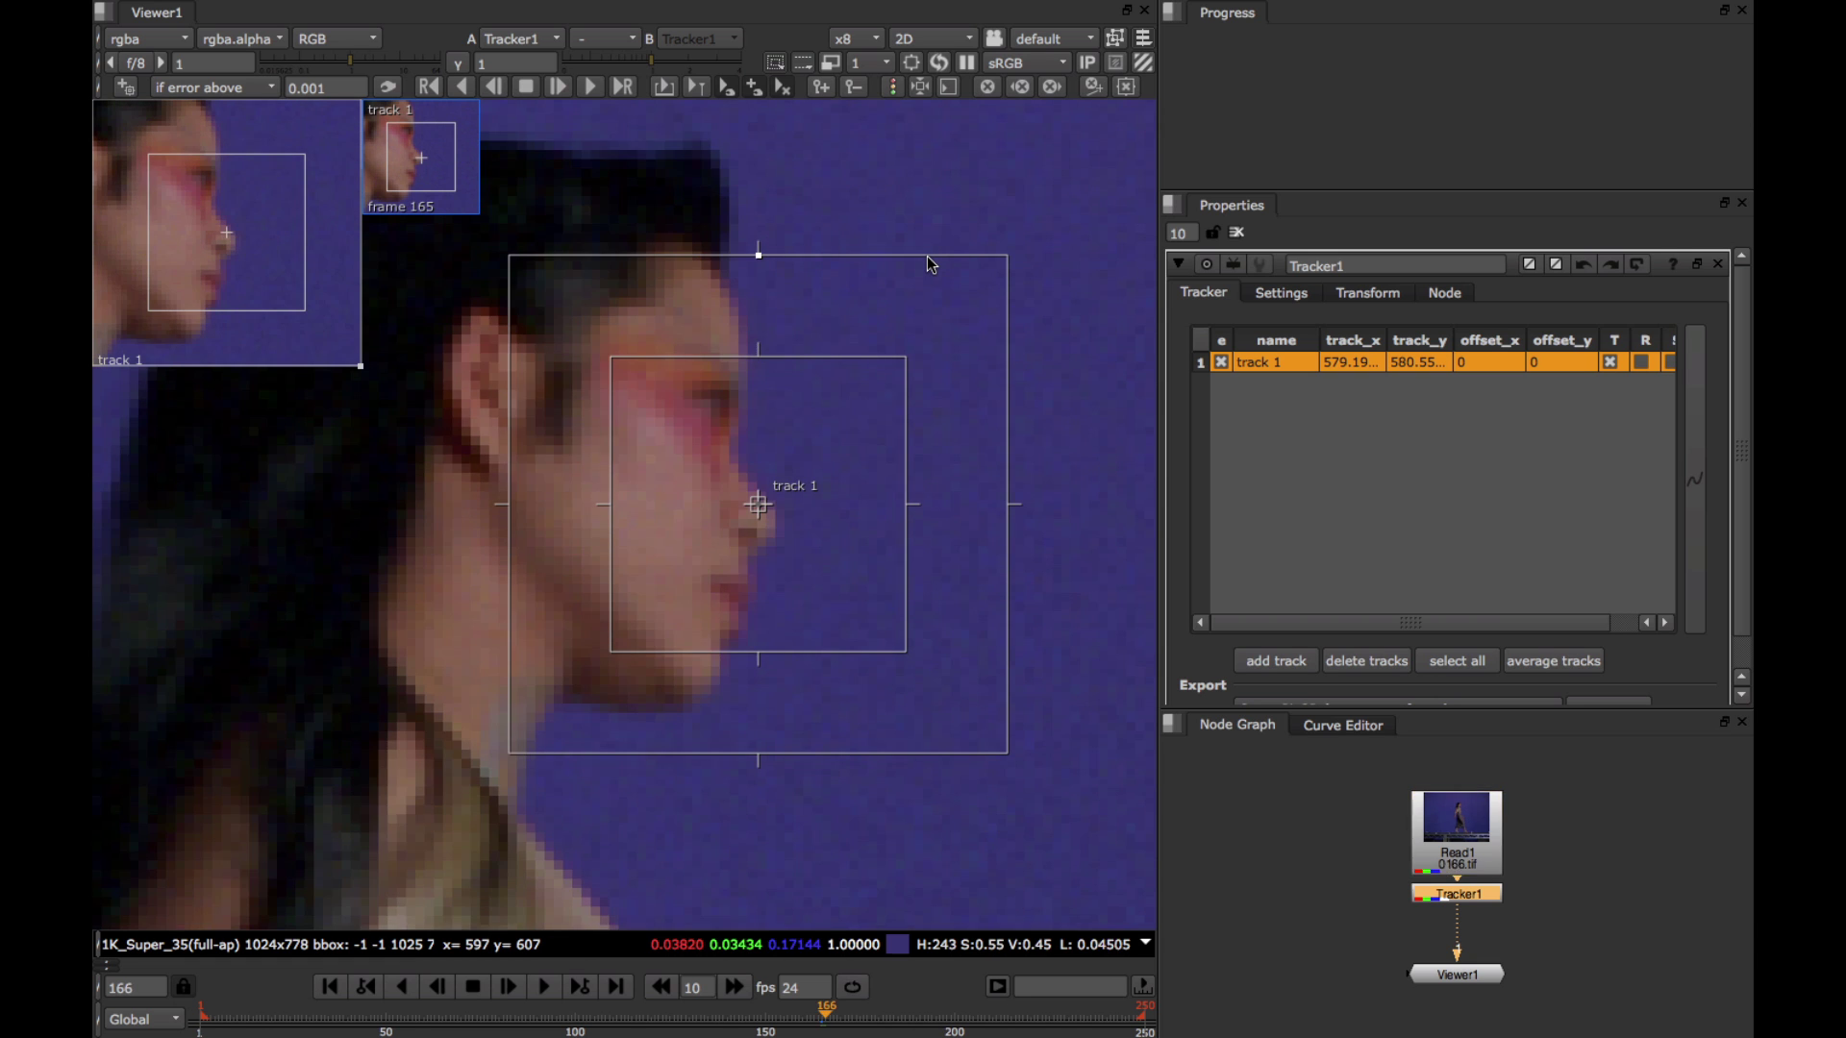
key(Right)
key(Right)
key(Right)
key(Right)
key(Right)
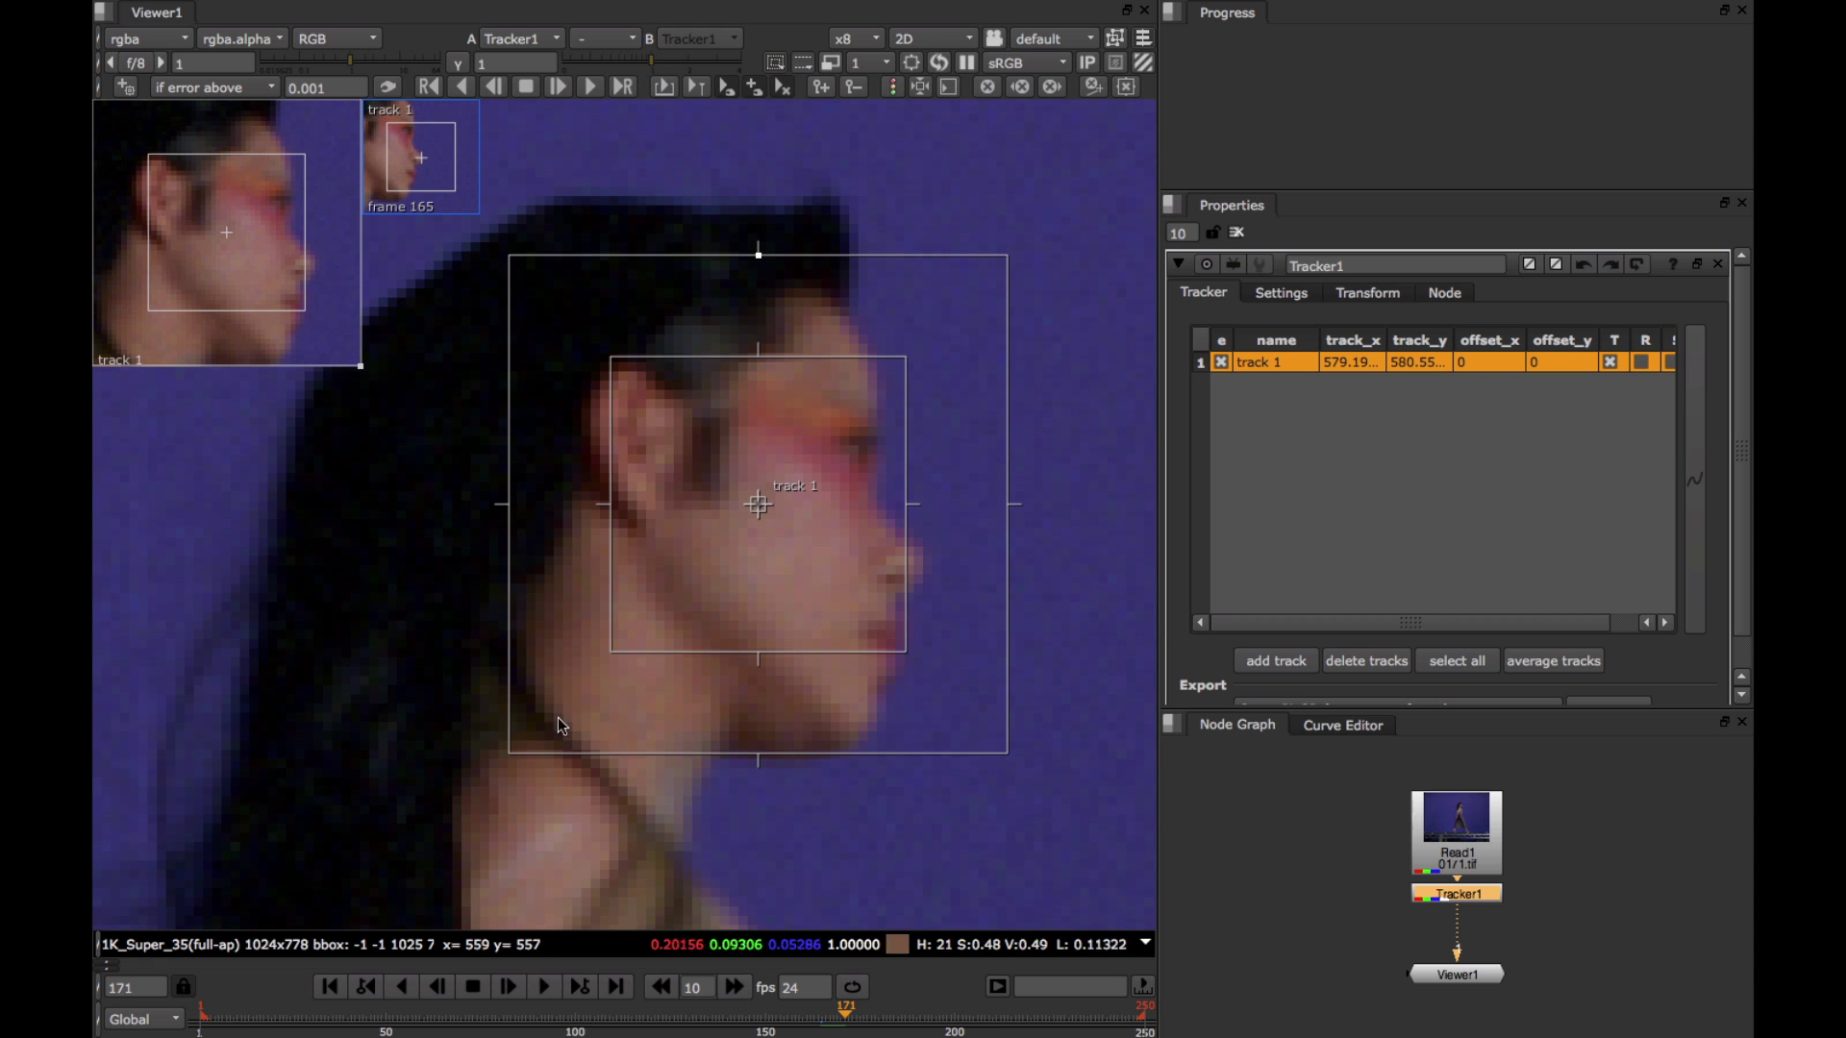
key(Left)
key(Left)
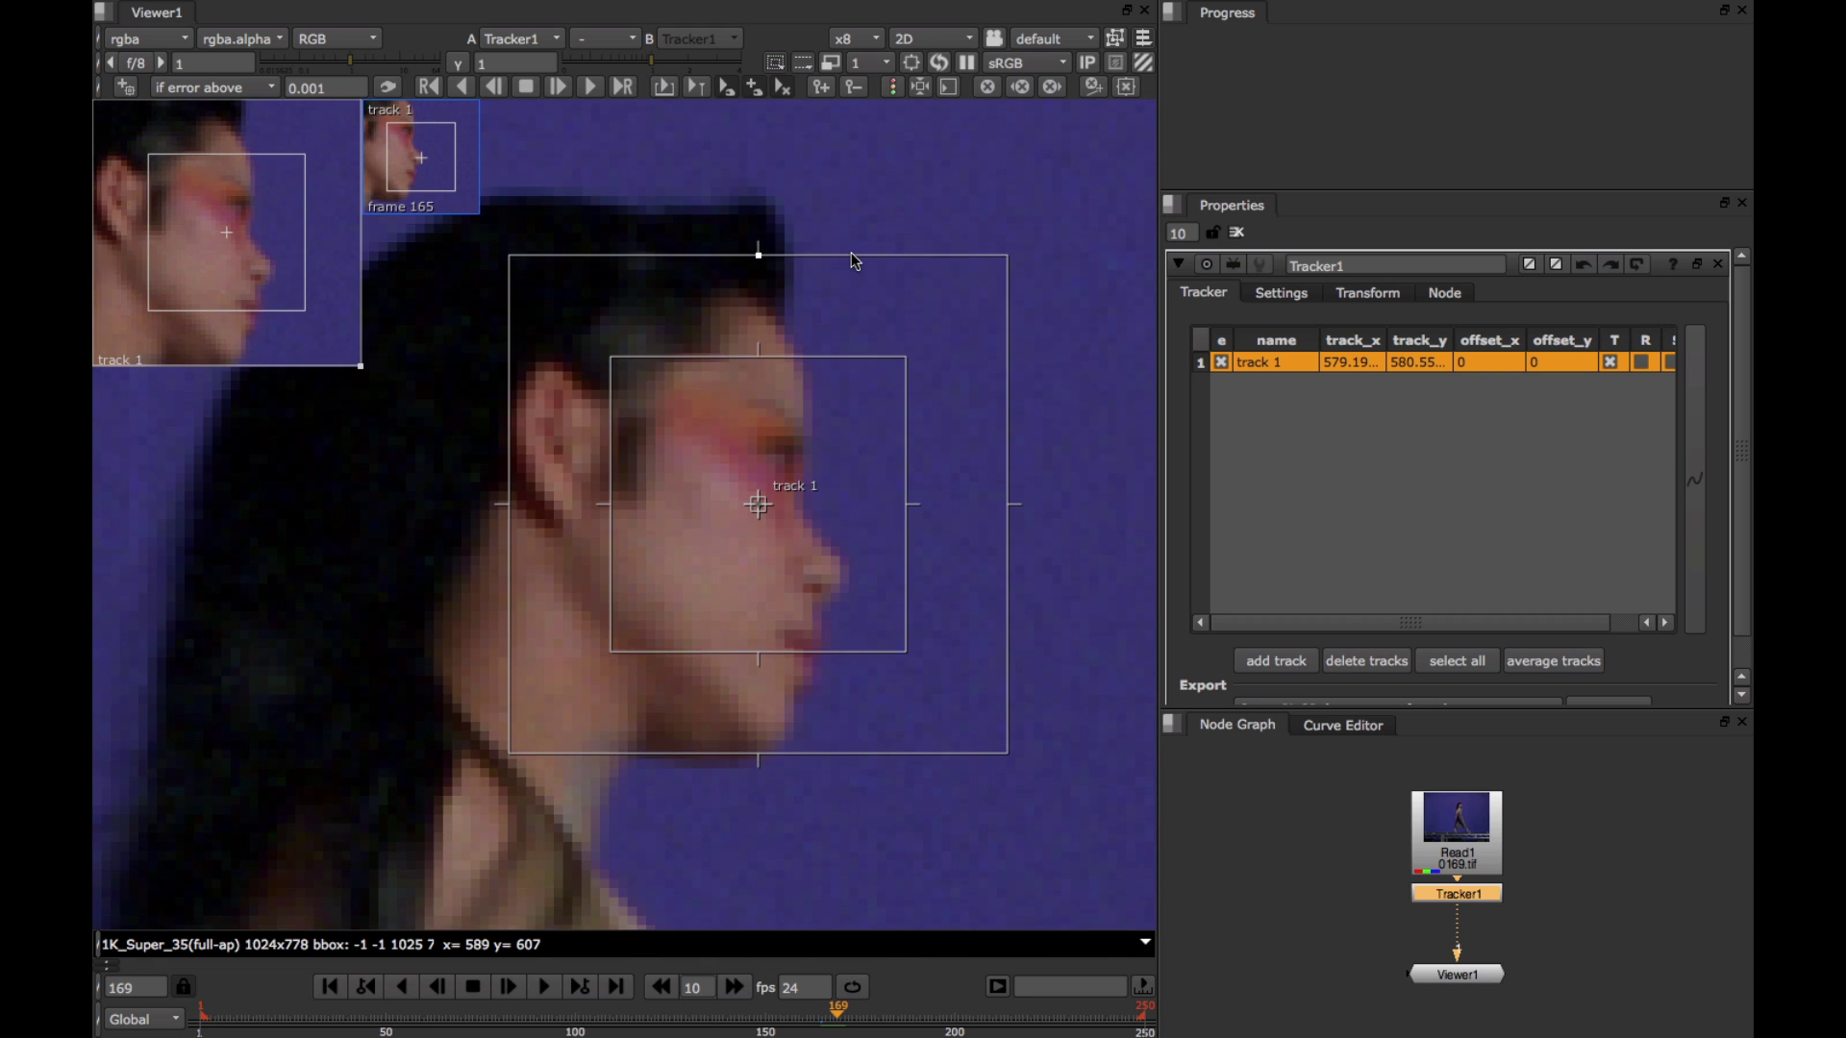
key(Left)
key(Left)
key(Left)
key(Left)
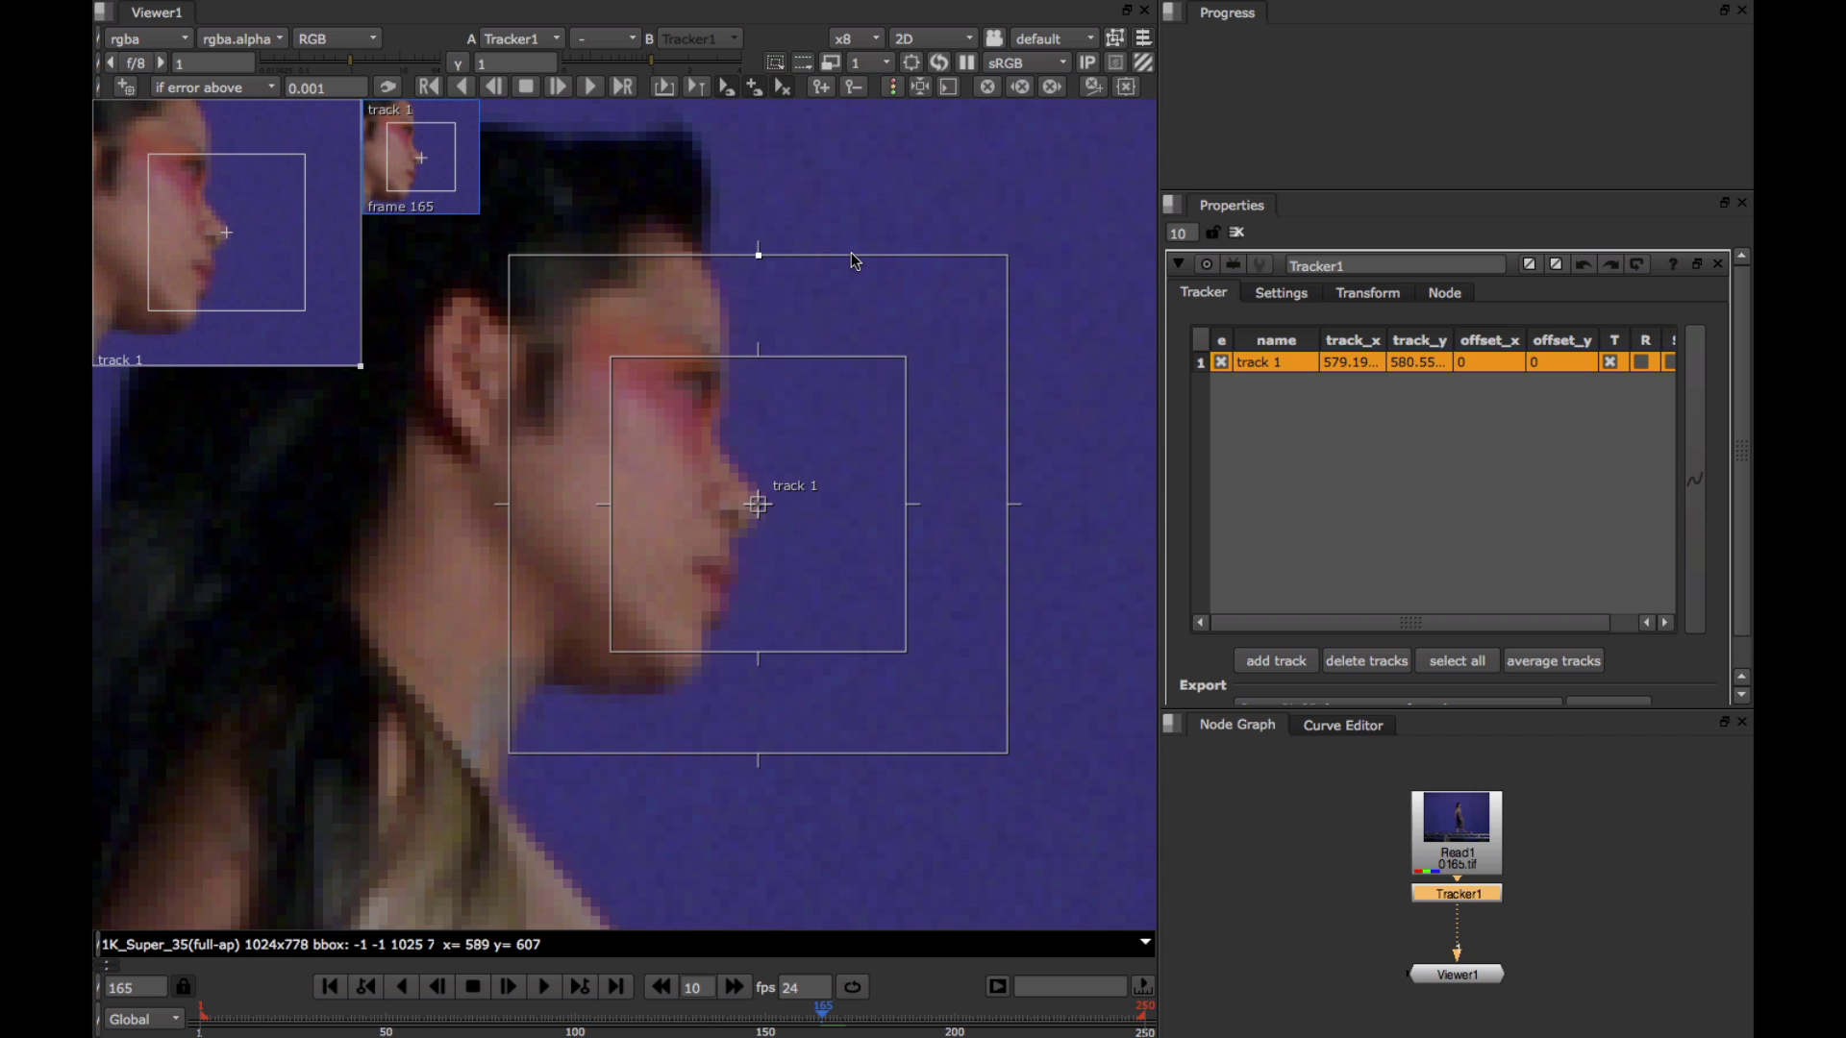
key(Right)
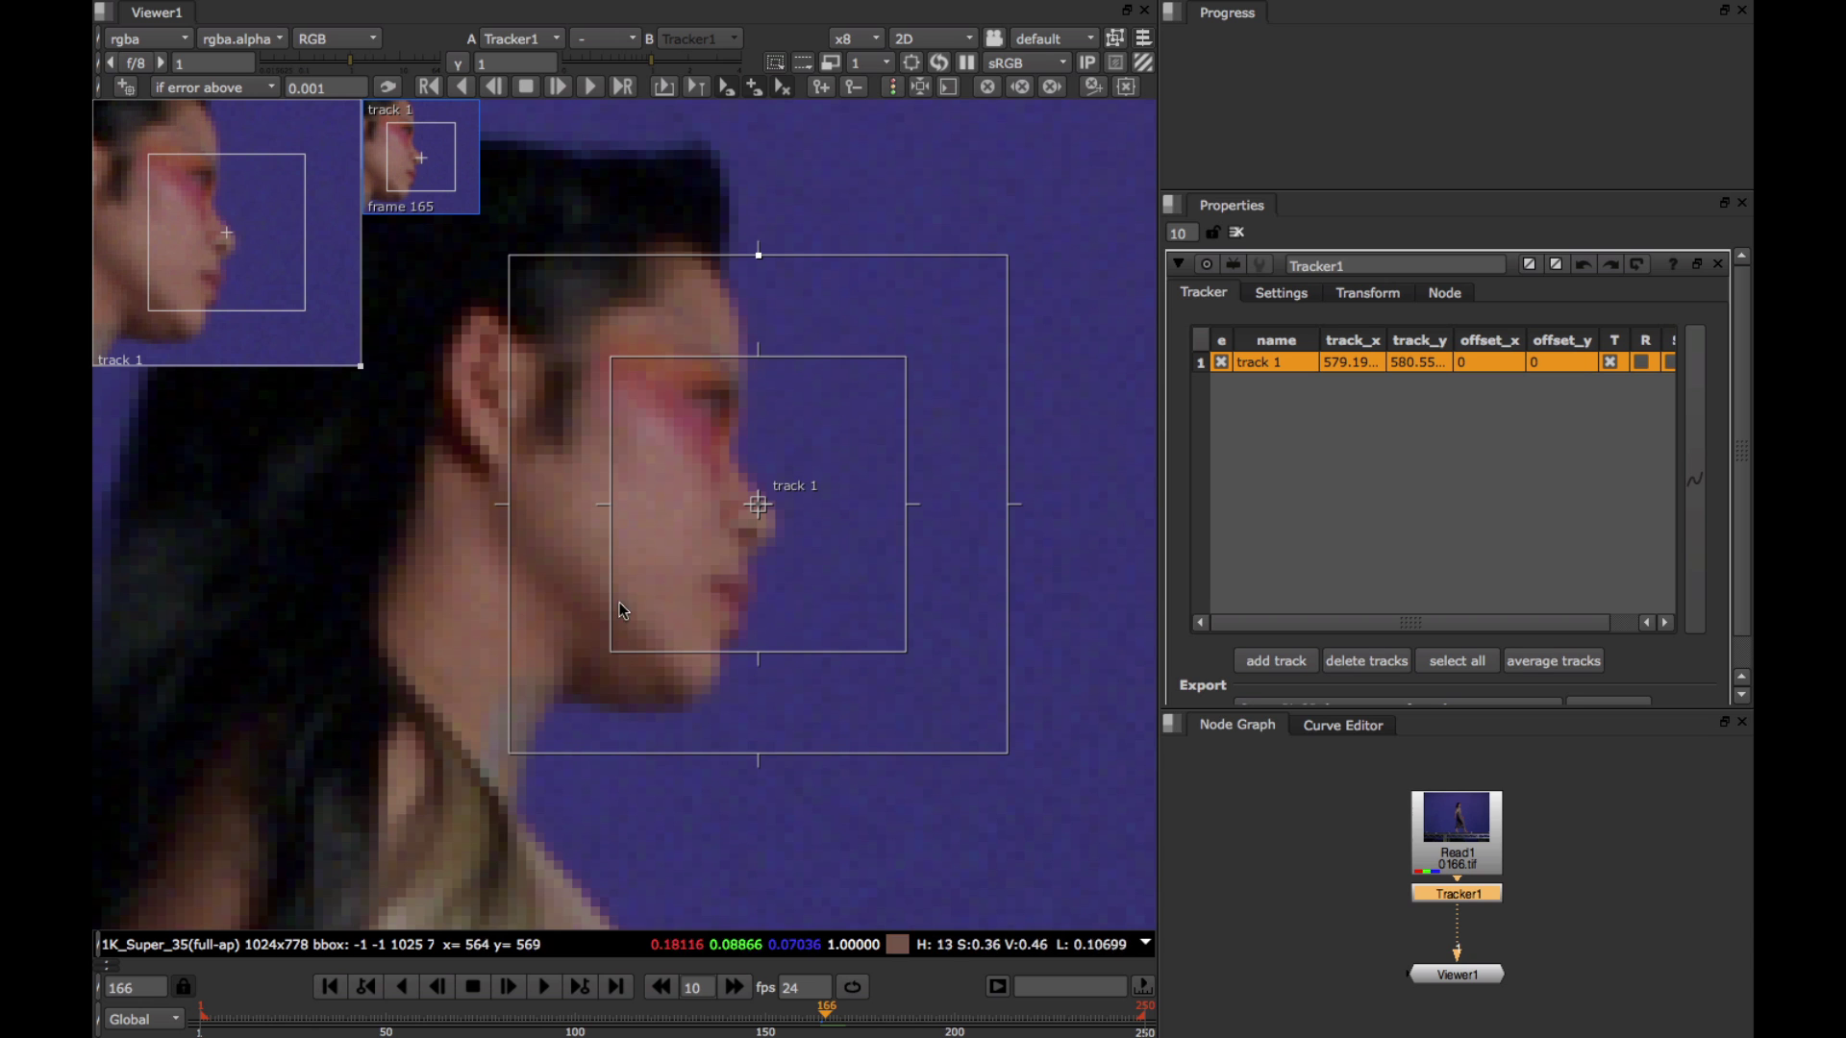
key(Left)
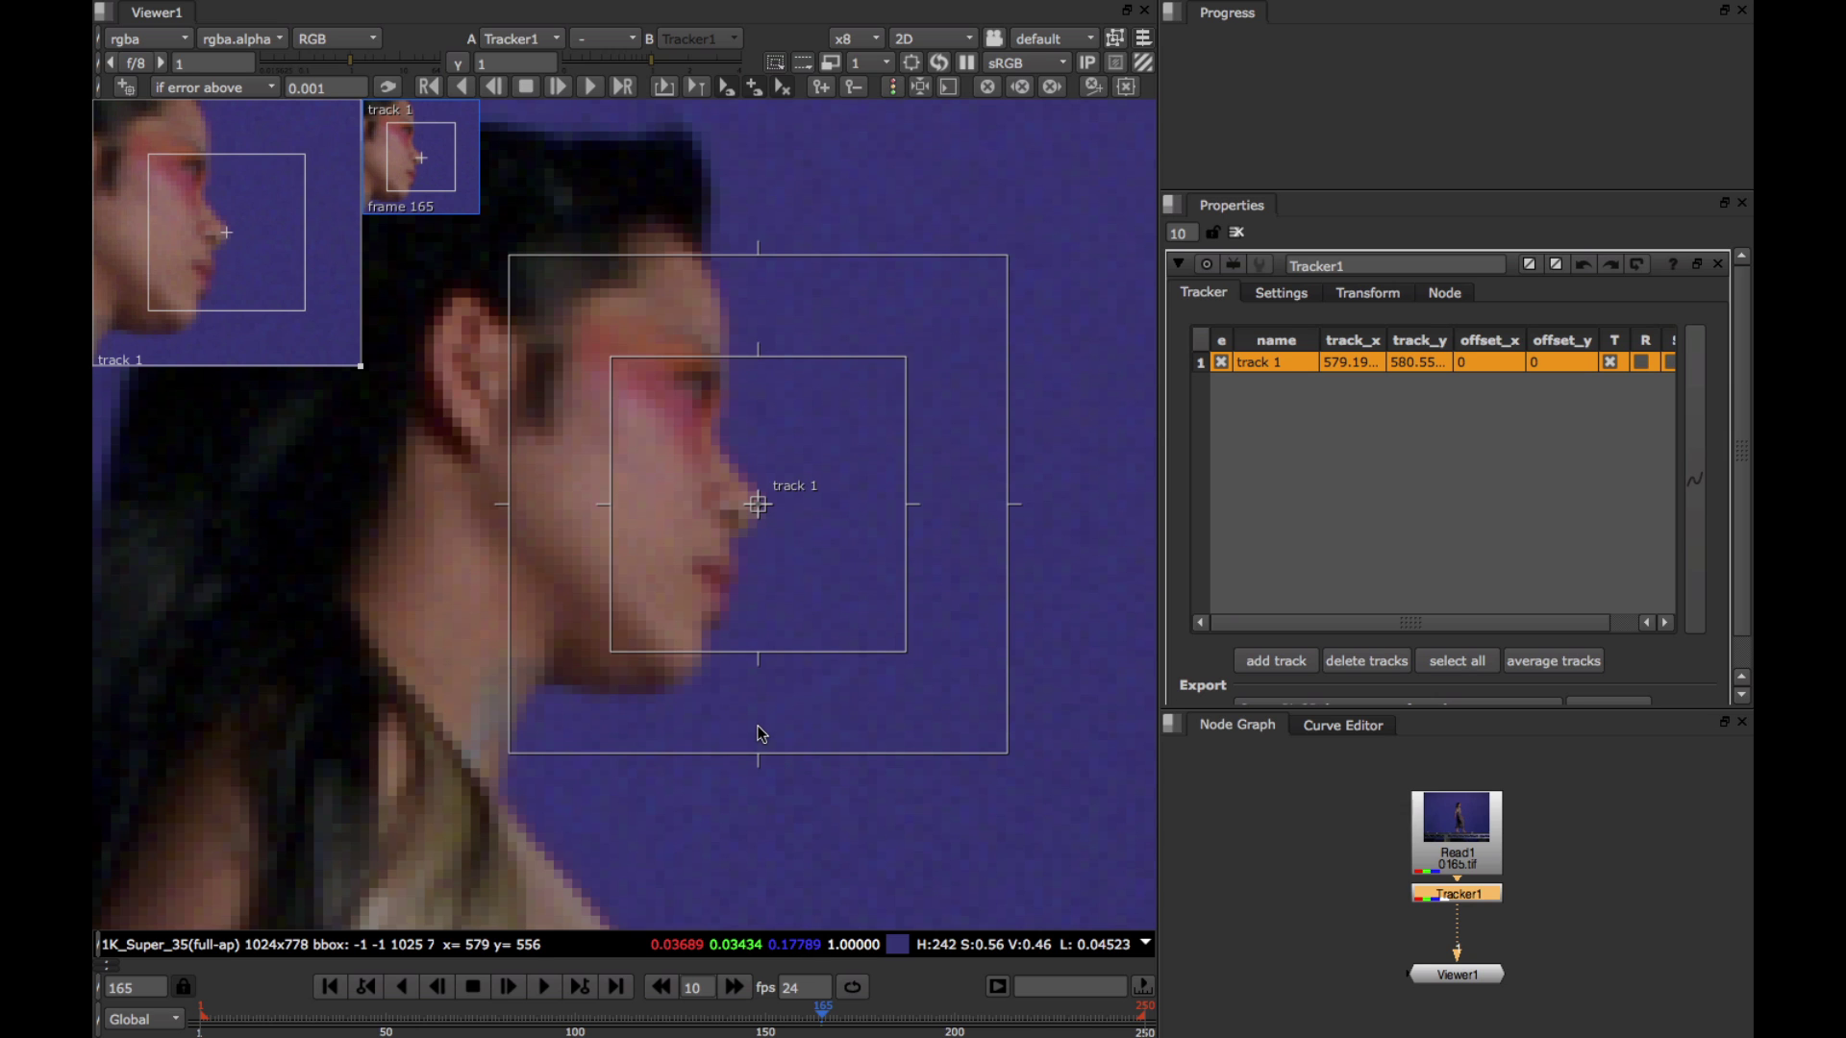
- Create a second track on the front foot's toe tip at frame 165 and shrink its pattern box and search area around it
key(f)
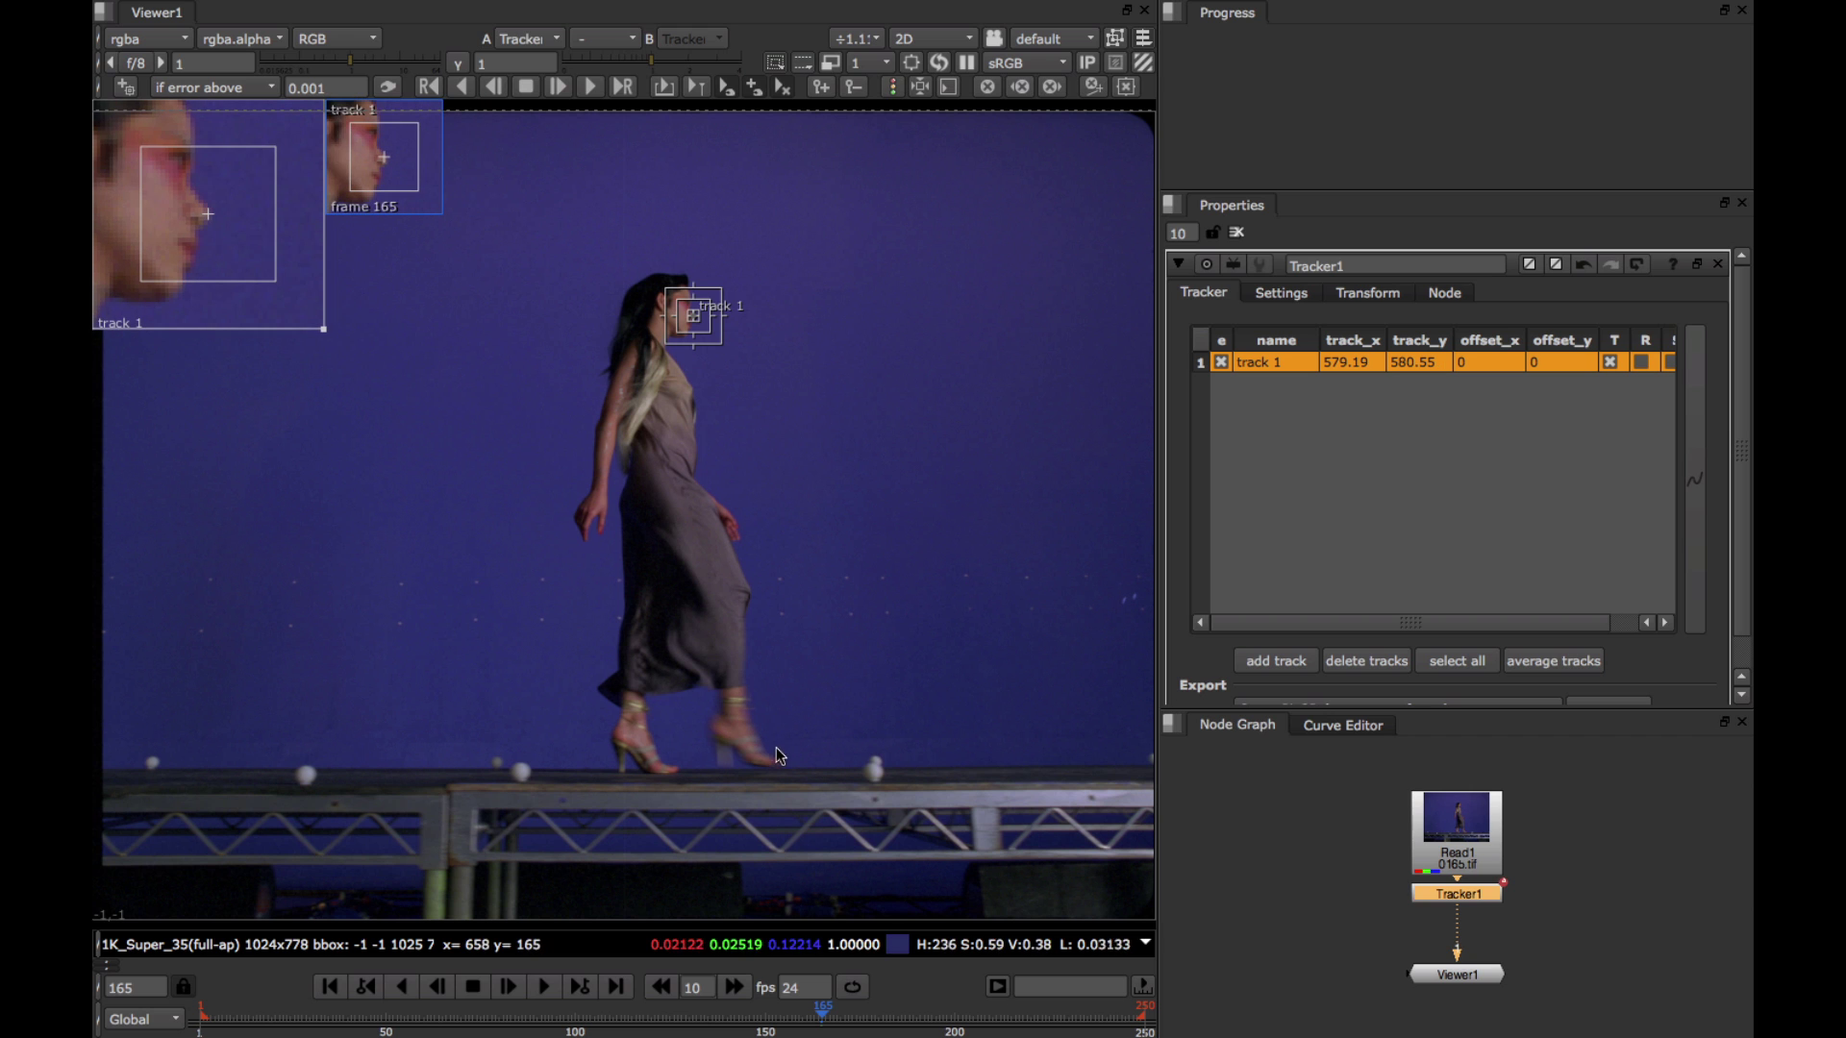
scroll(778, 760, up, 5)
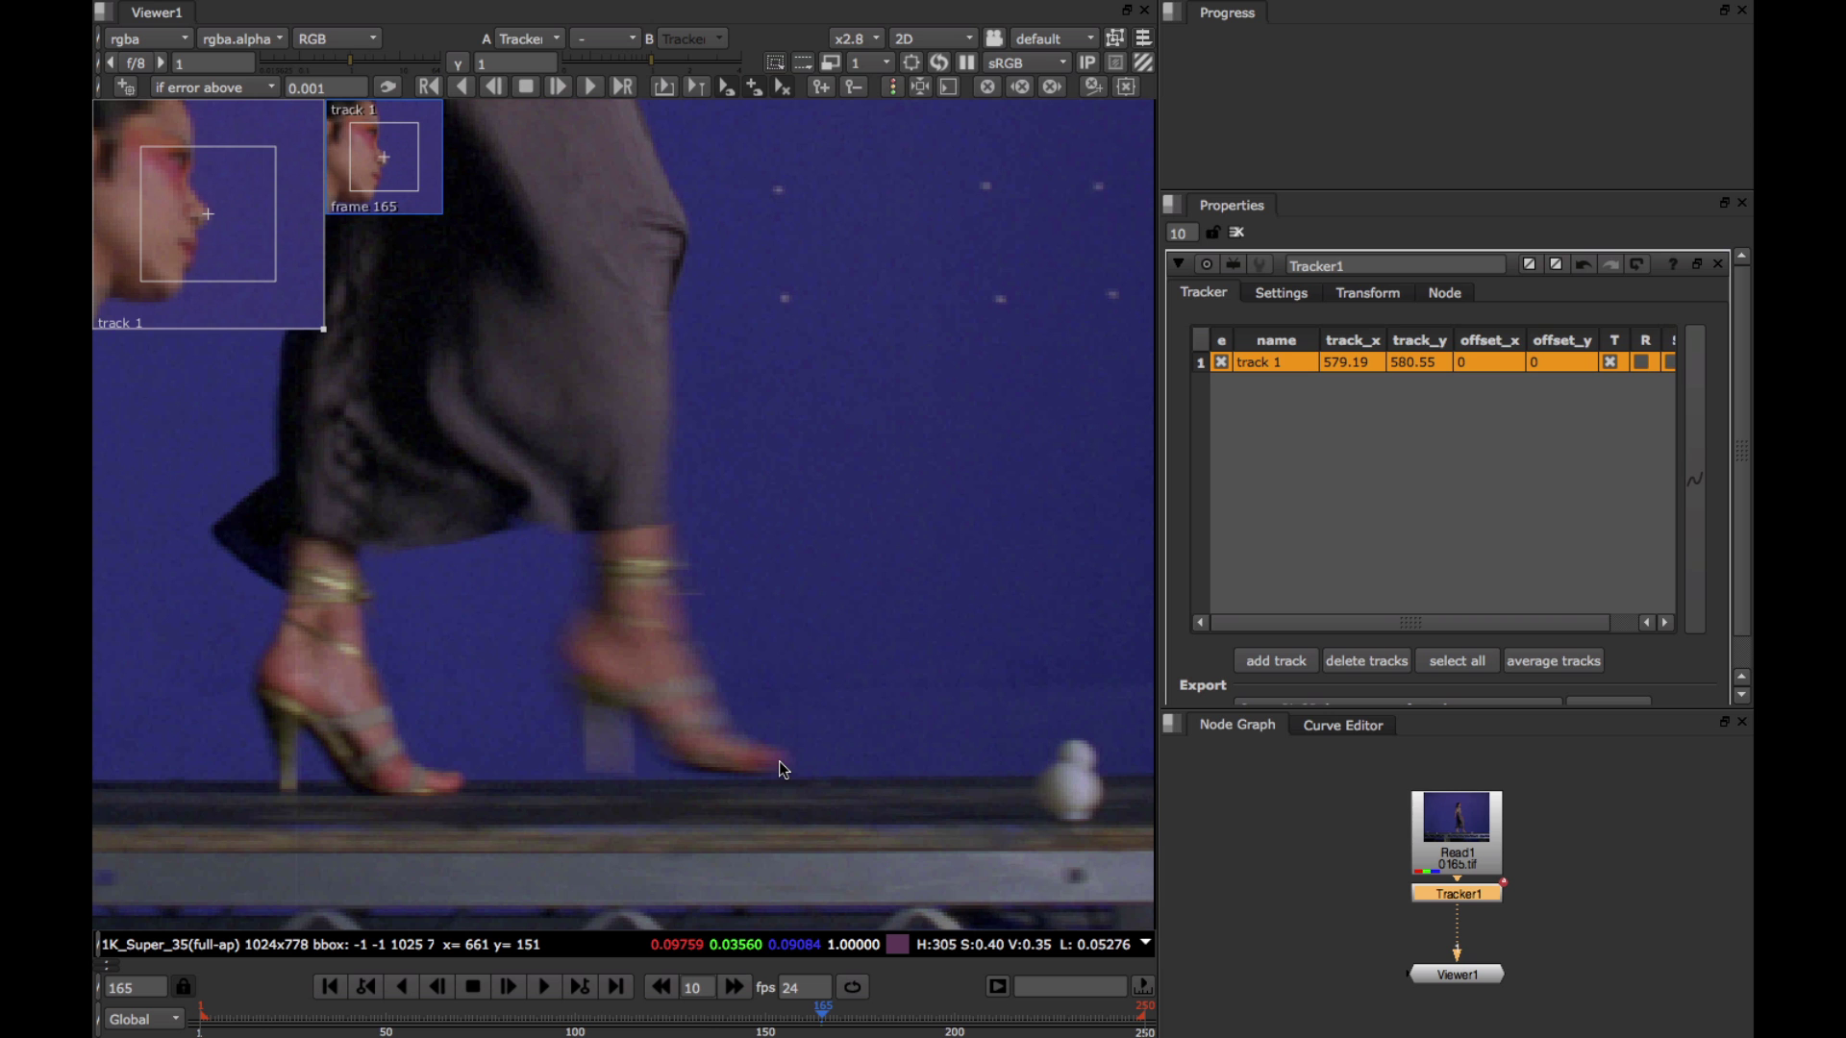
ctrl+alt+click(779, 759)
scroll(779, 759, up, 4)
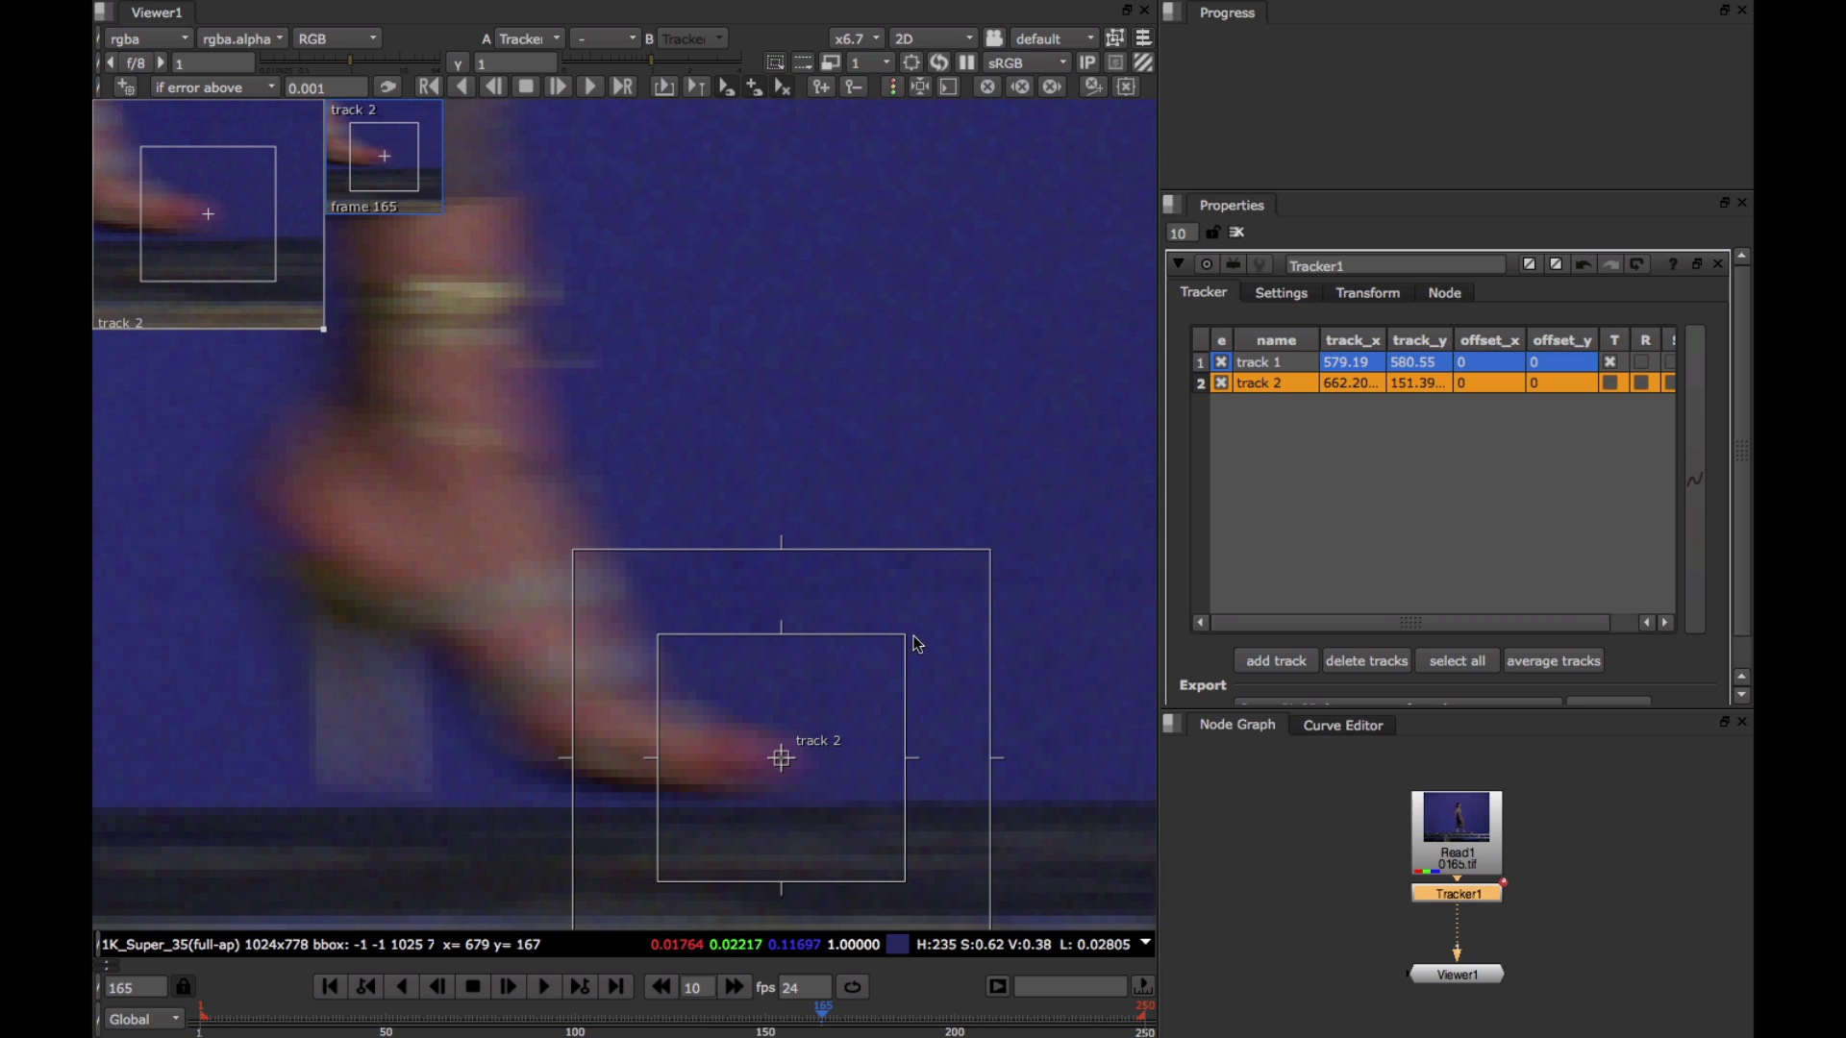
drag(904, 636, 829, 728)
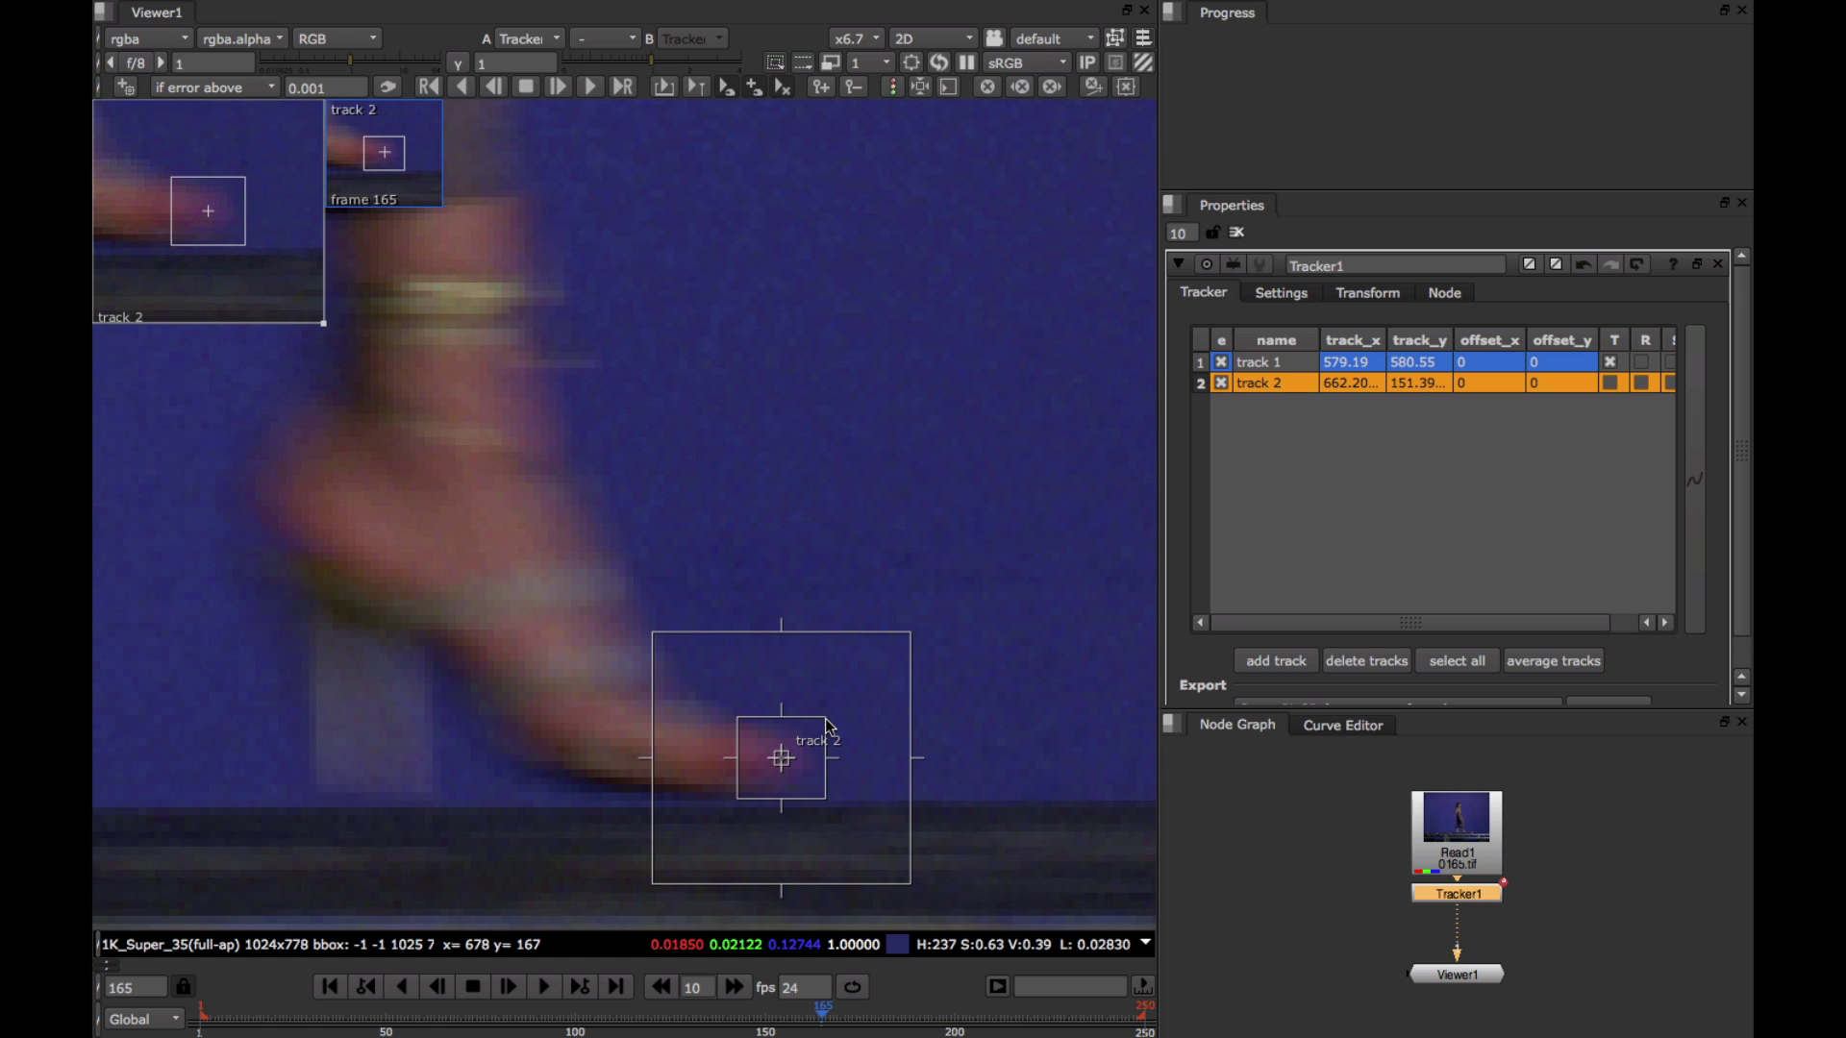
- Track the toe point forward one frame from 165 to 166 and compare its position on both frames
key(Right)
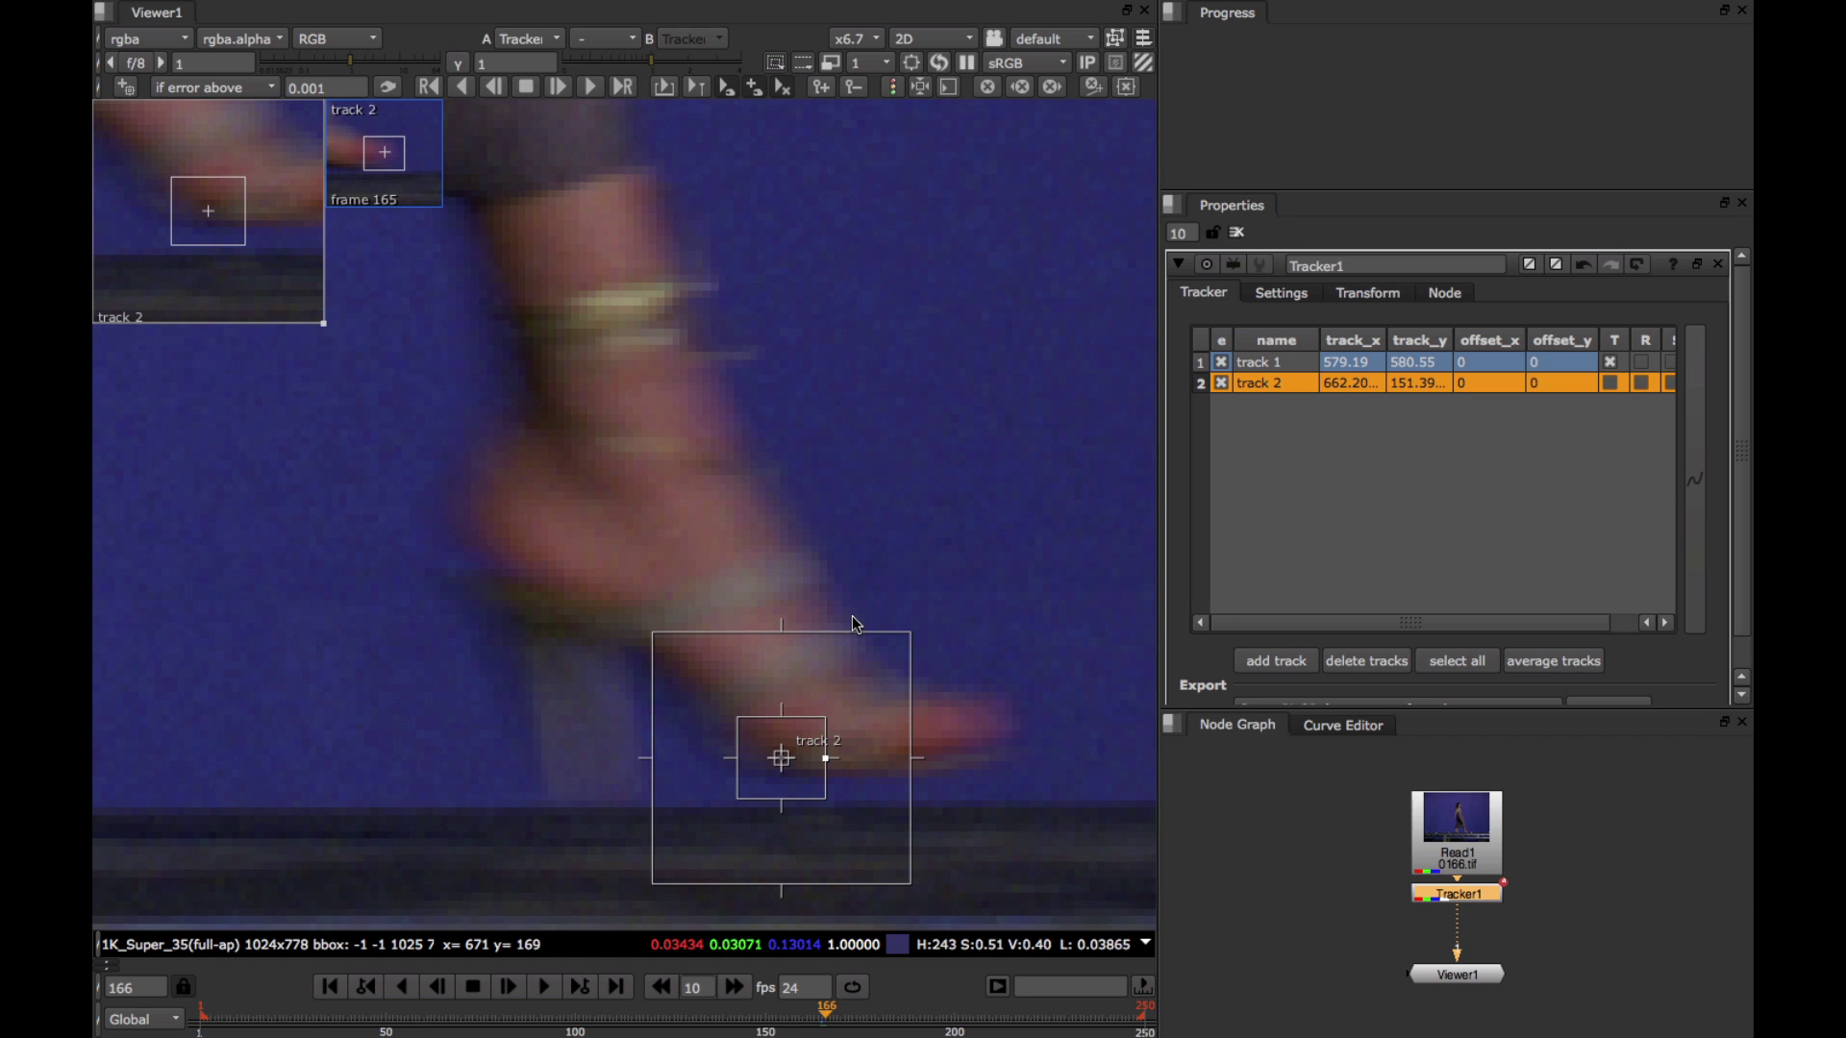
key(Left)
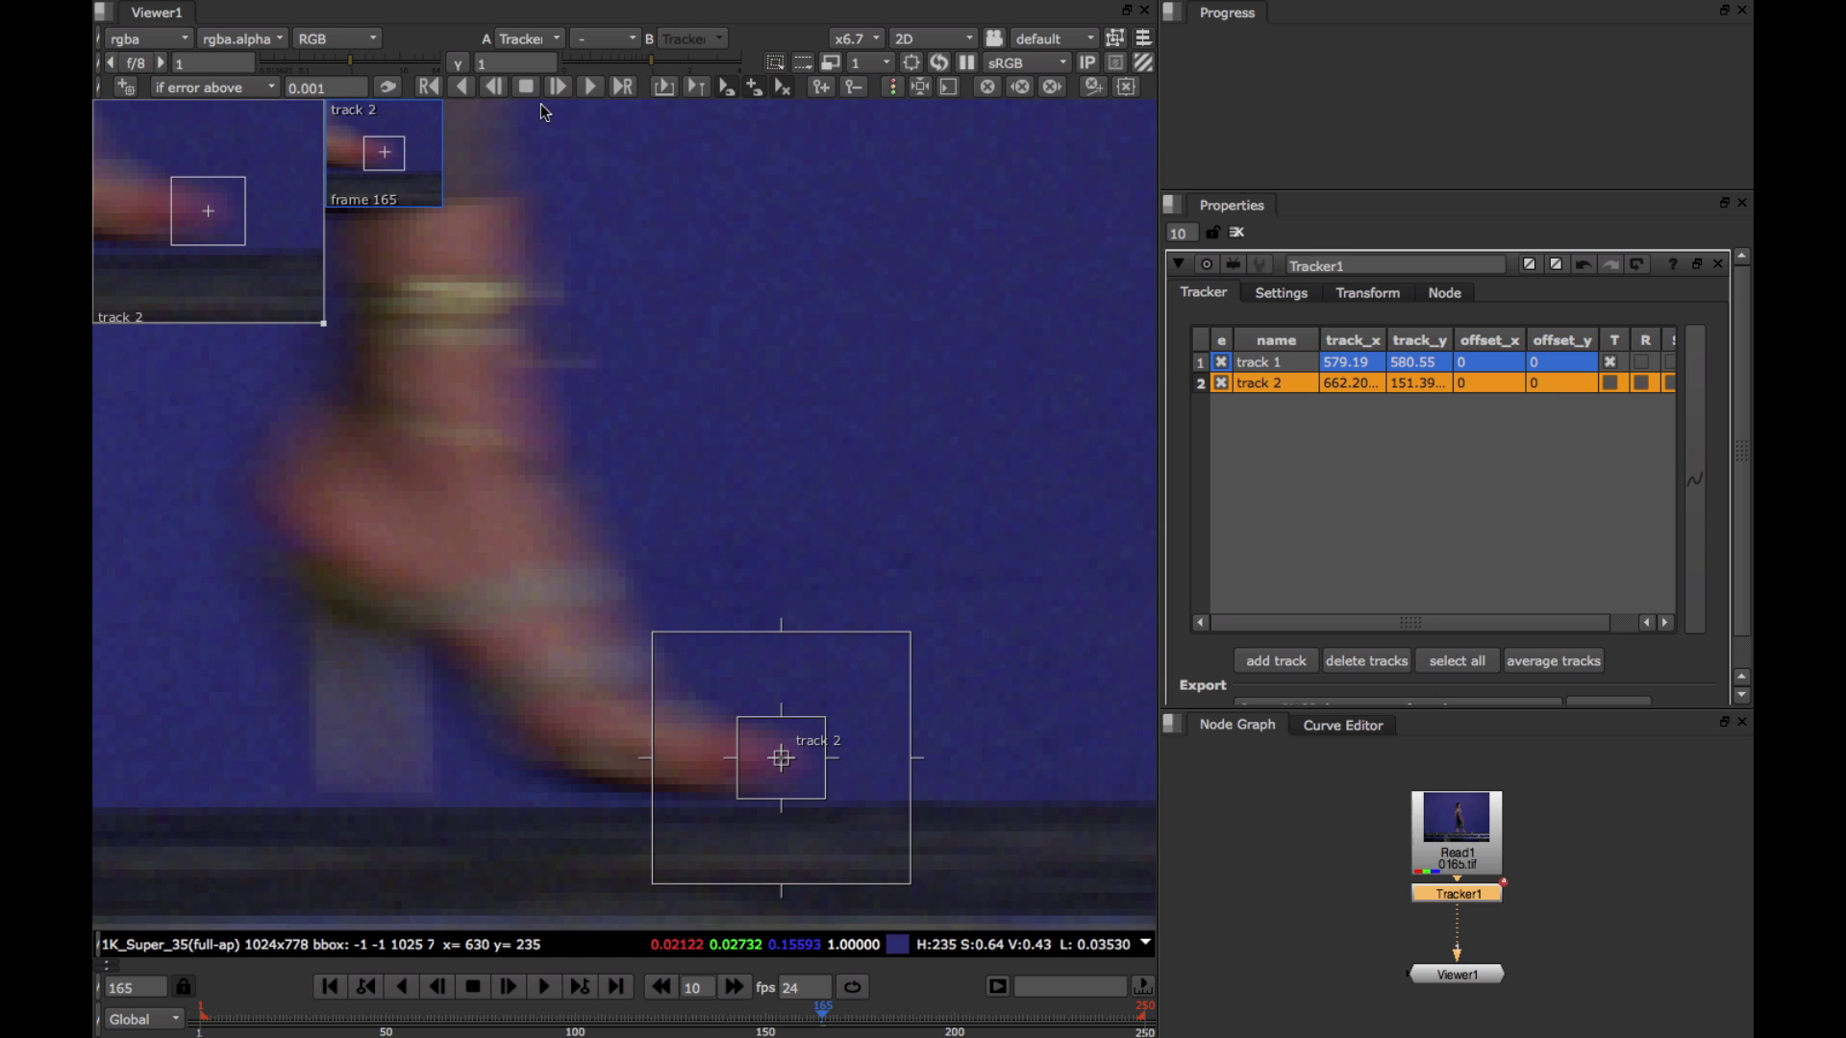
click(562, 85)
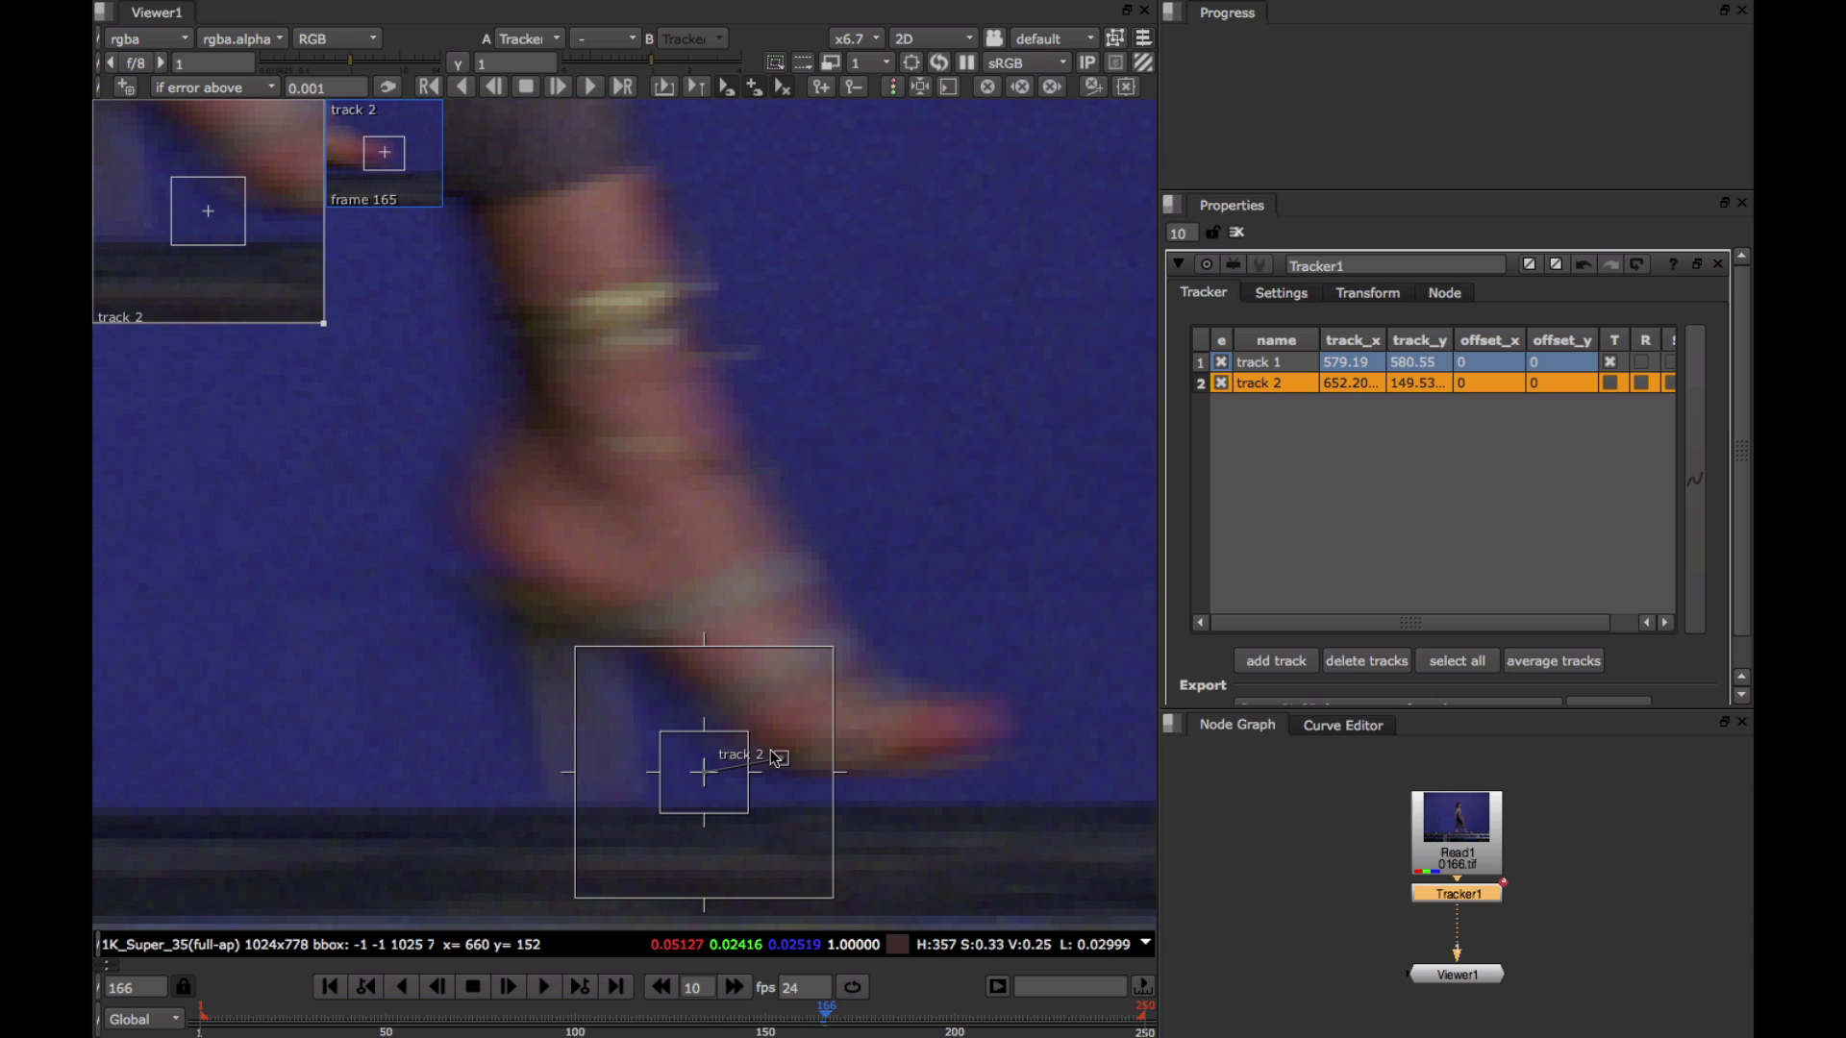
key(Left)
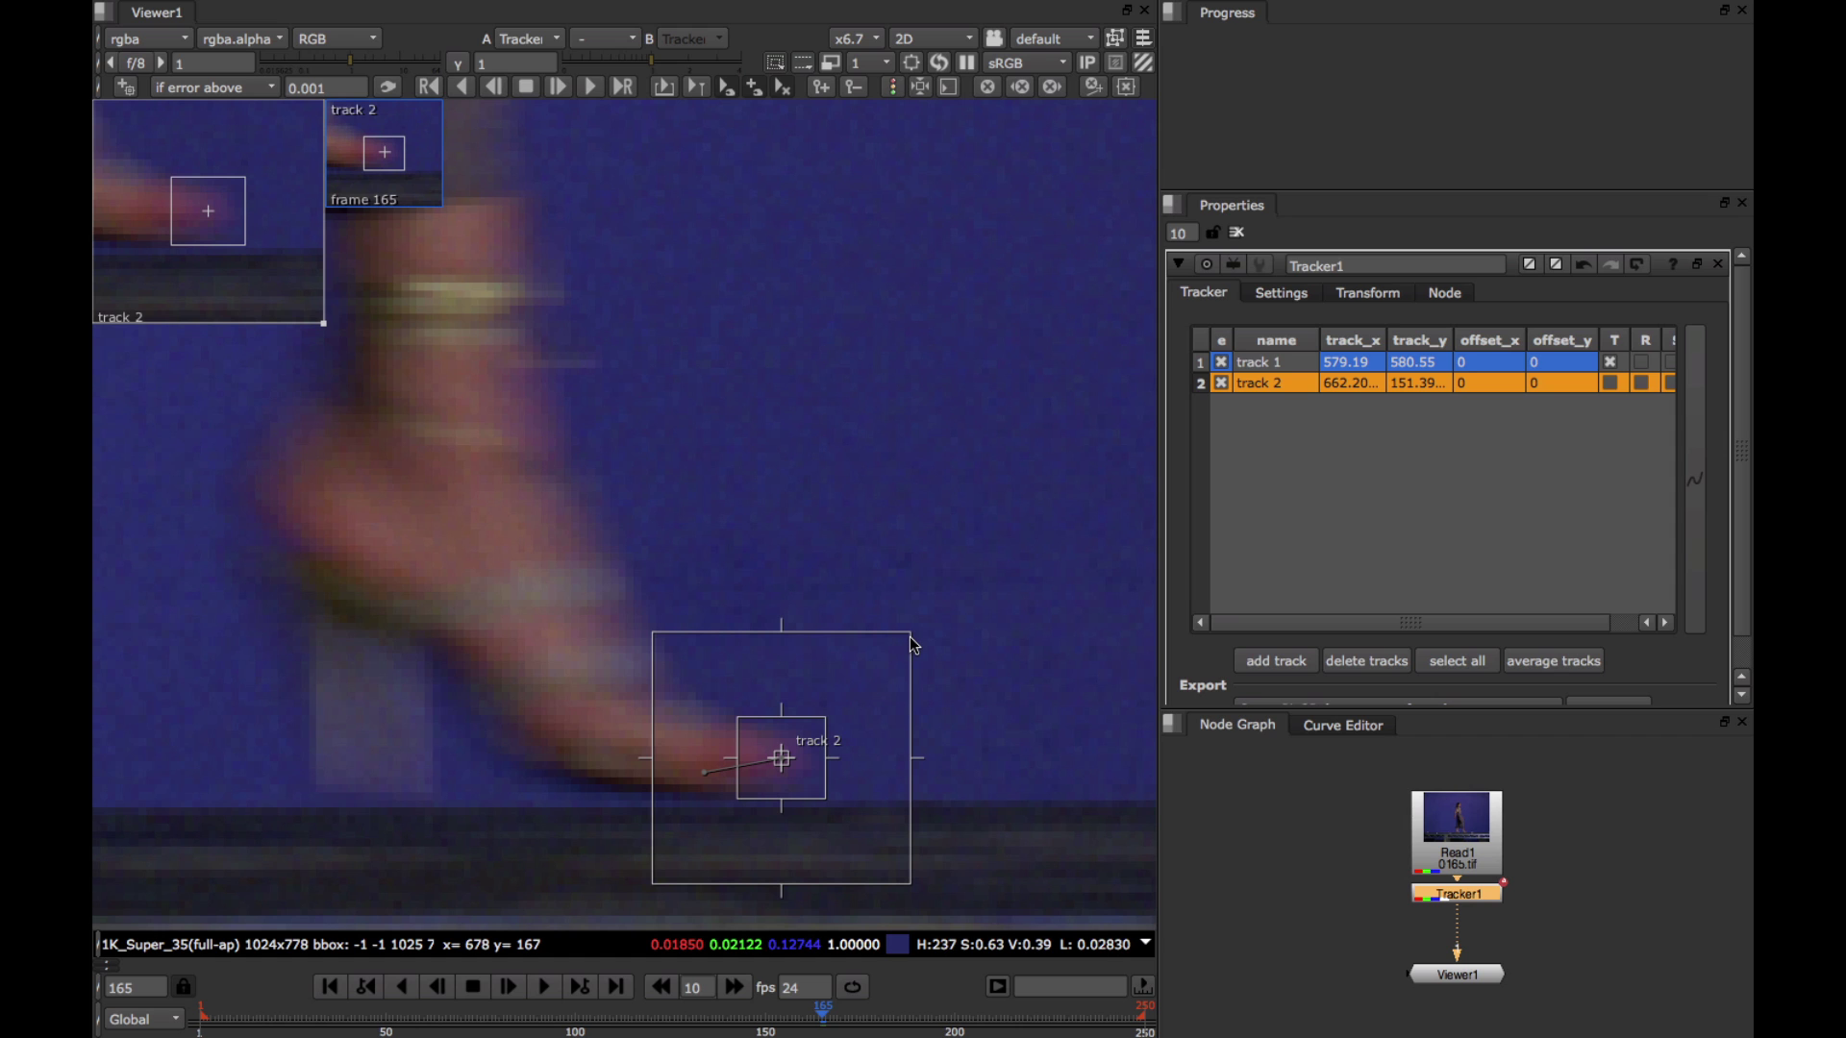
key(Right)
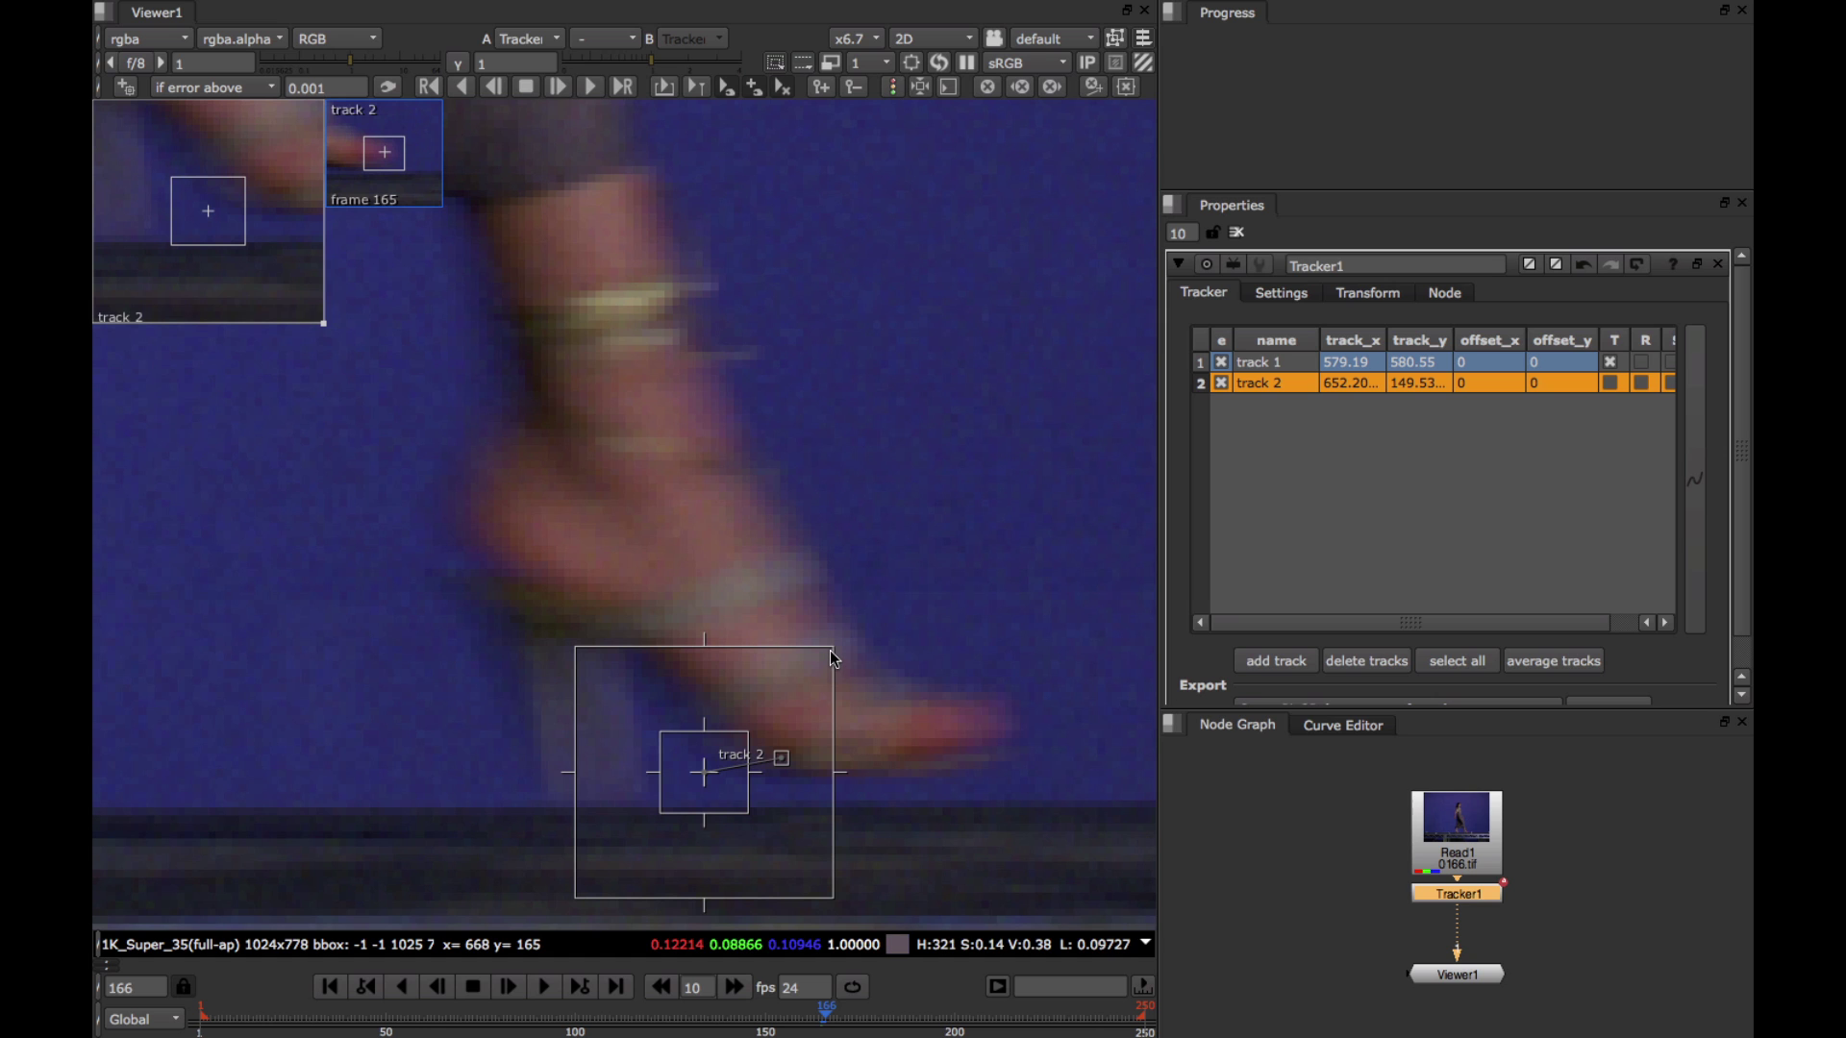
- Widen track 2's search area to include the toe's position at frame 166, and retrack one frame forward from frame 165
drag(833, 651, 1061, 609)
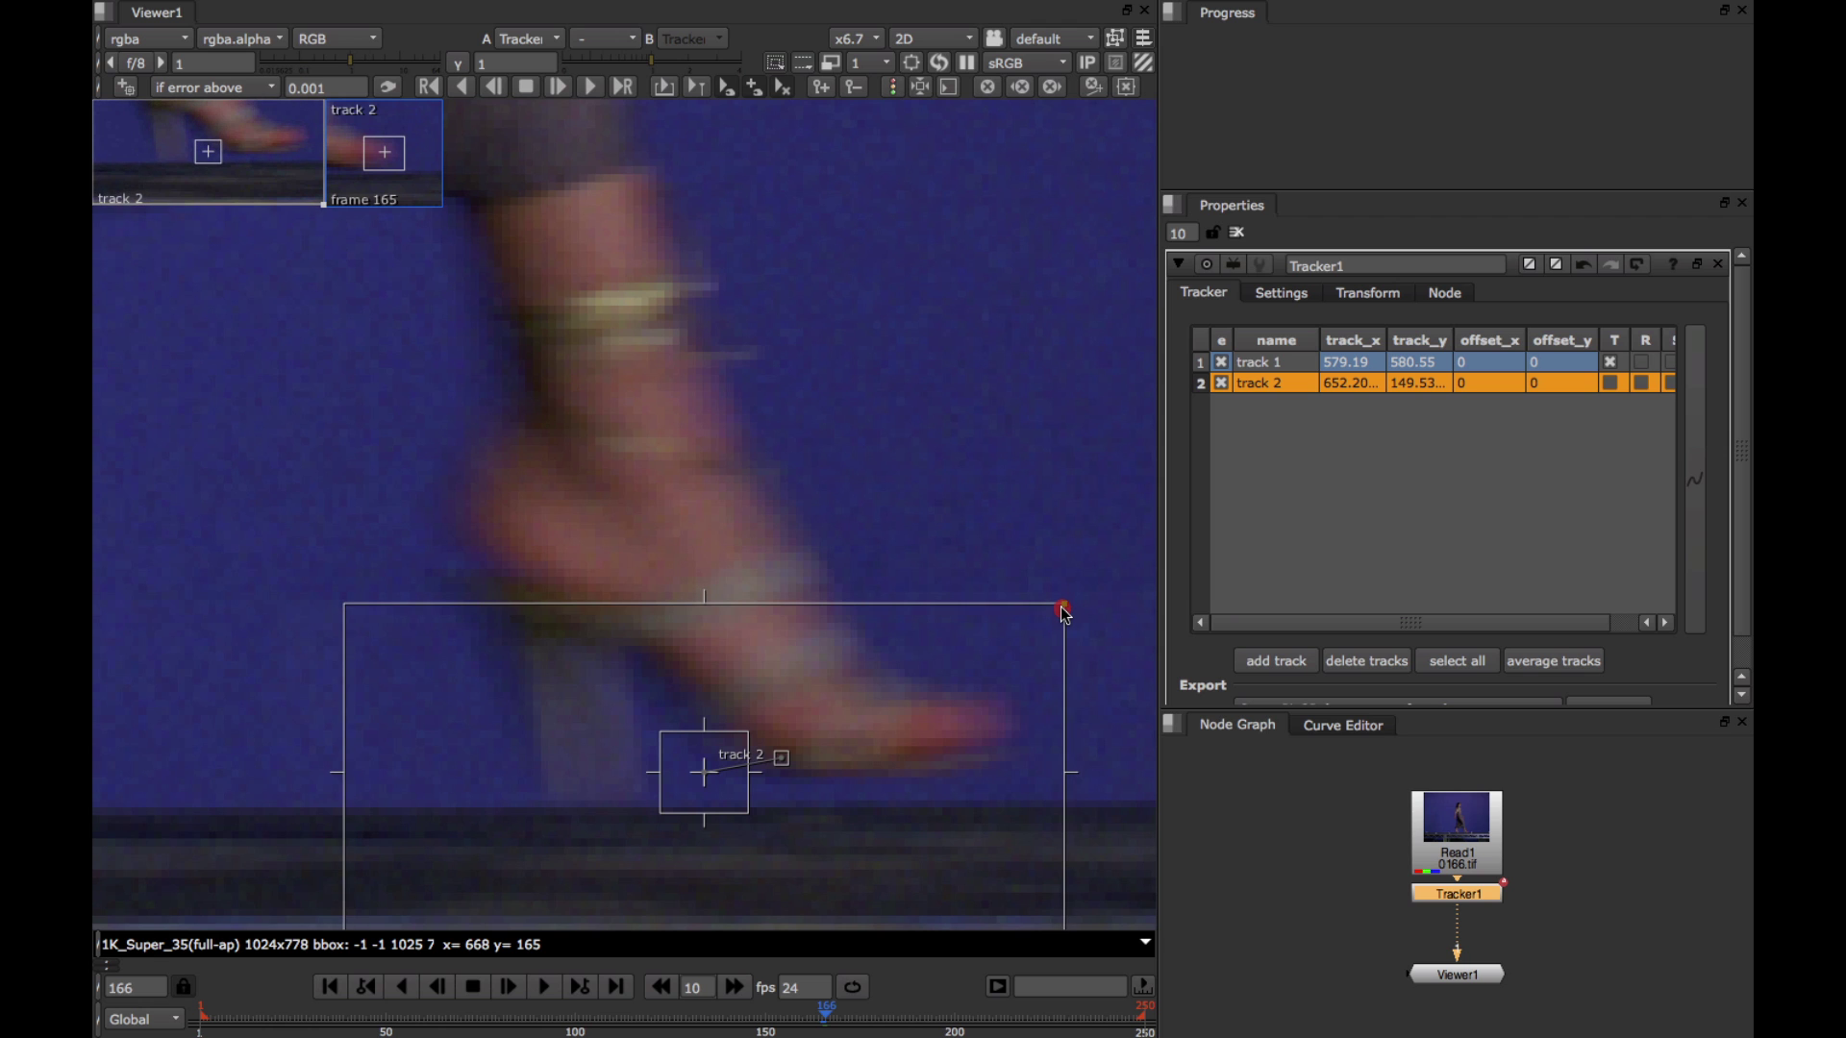
key(Left)
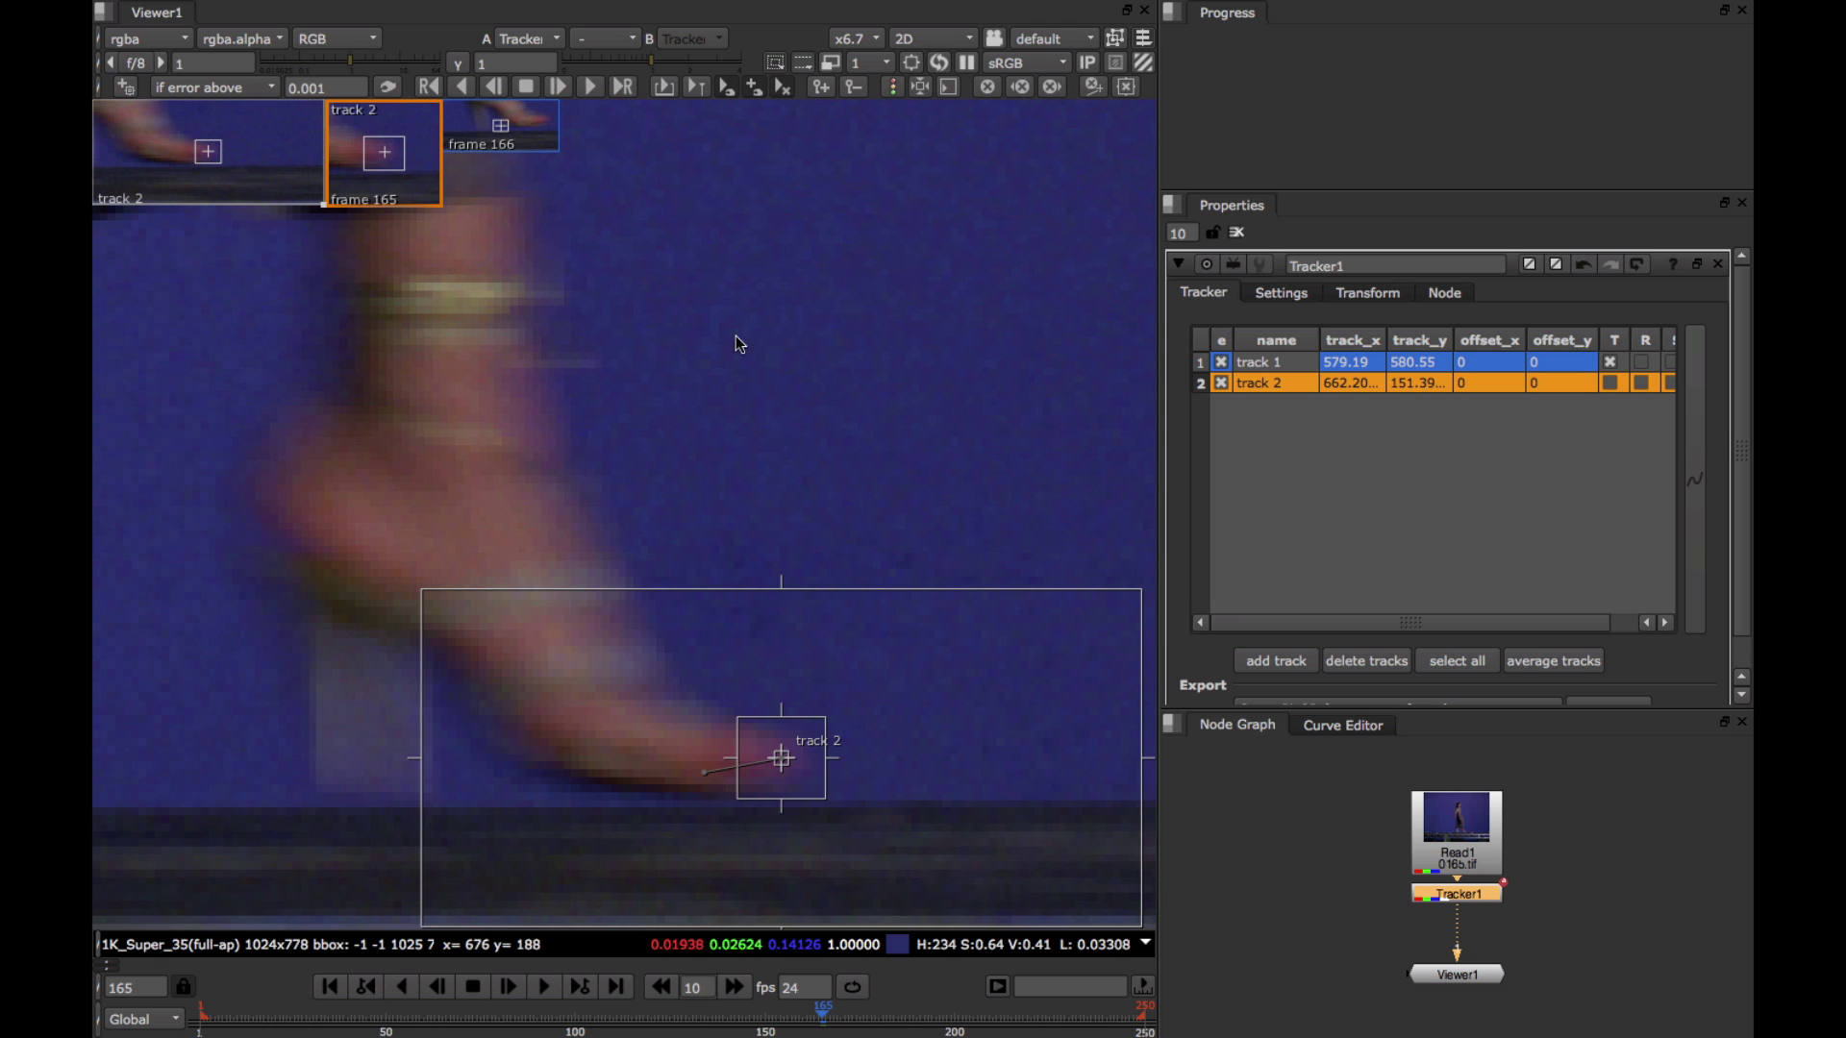
click(558, 87)
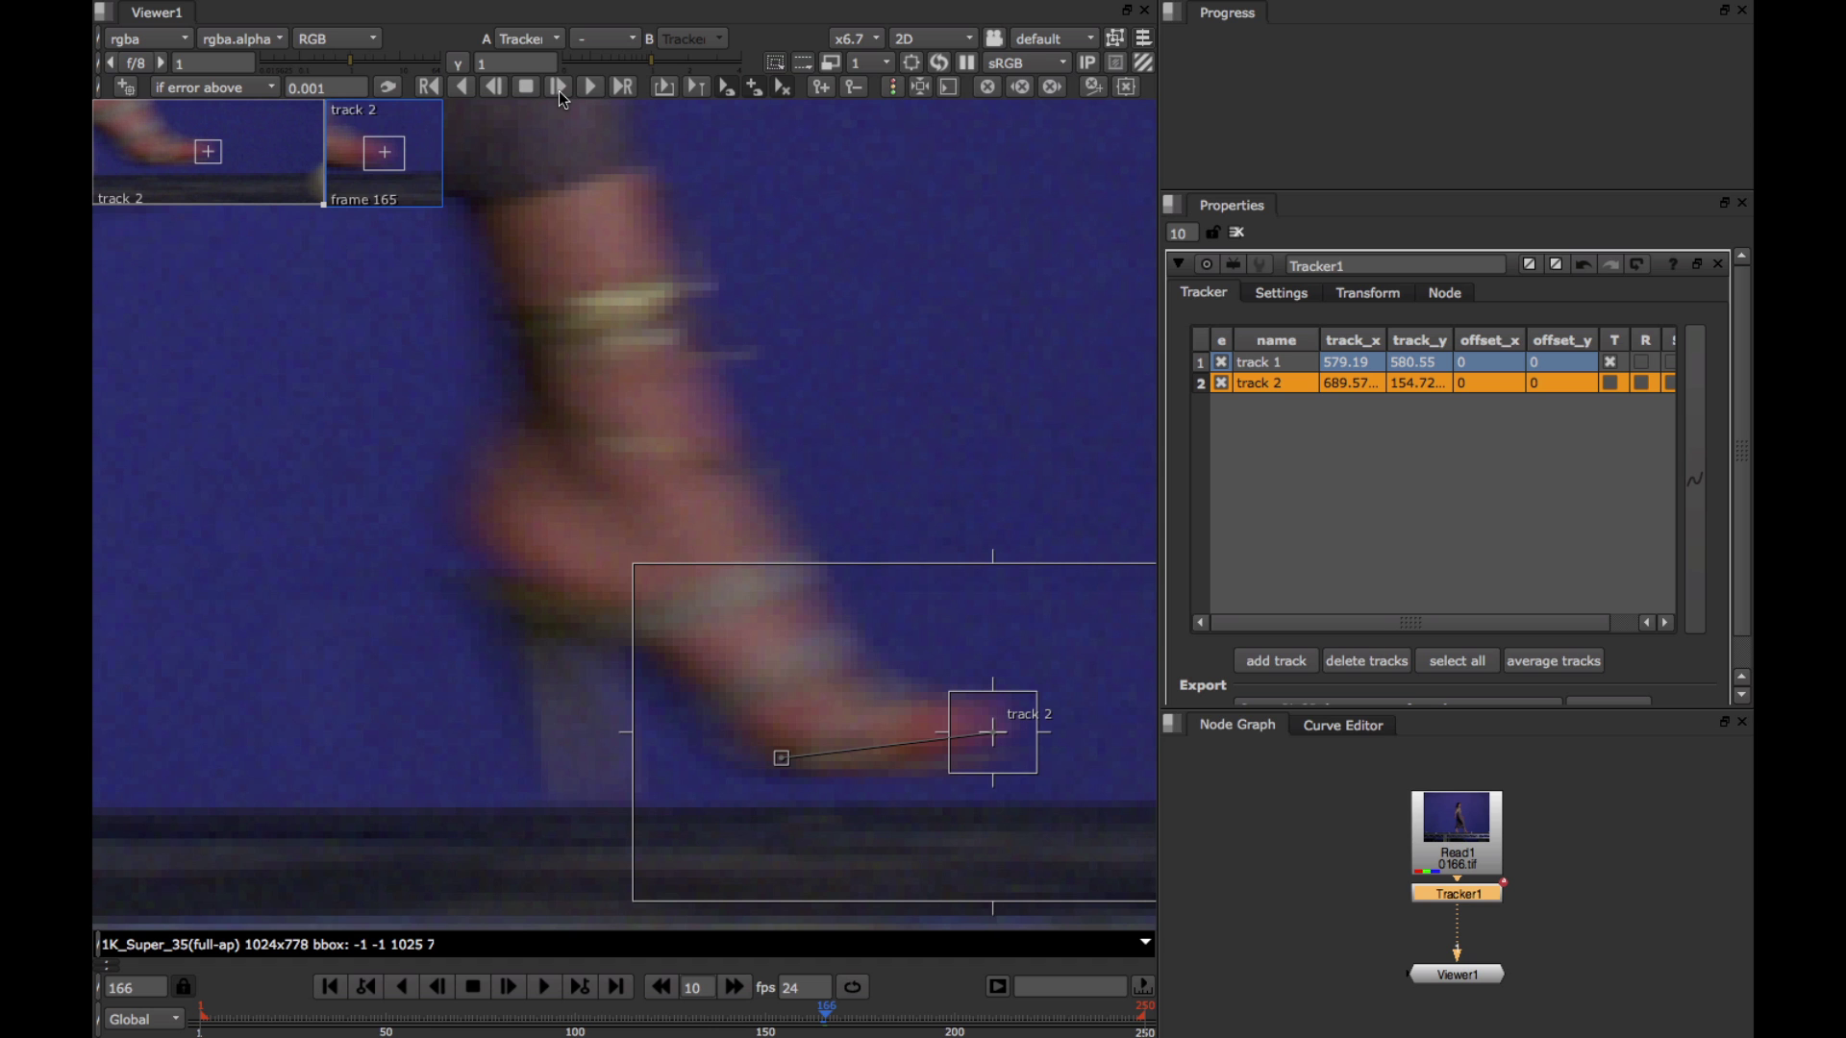
middle_drag(941, 396, 663, 336)
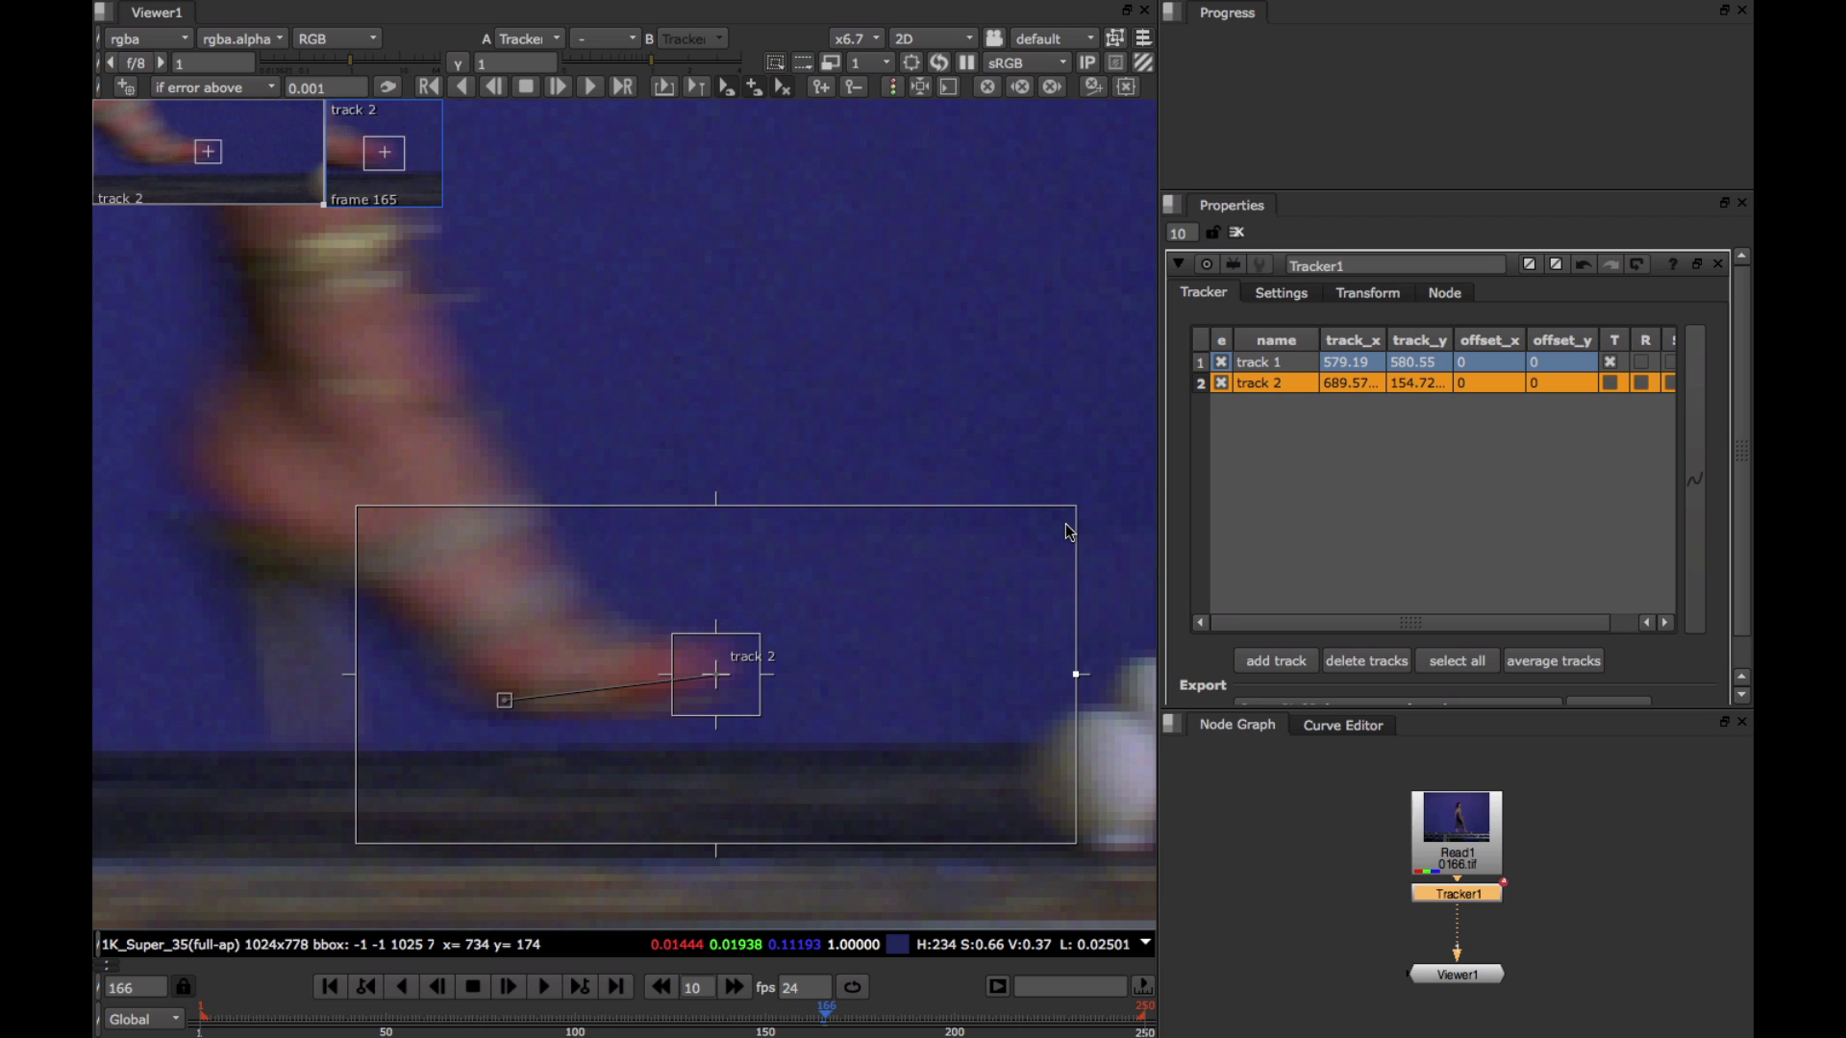
drag(1065, 524, 1059, 527)
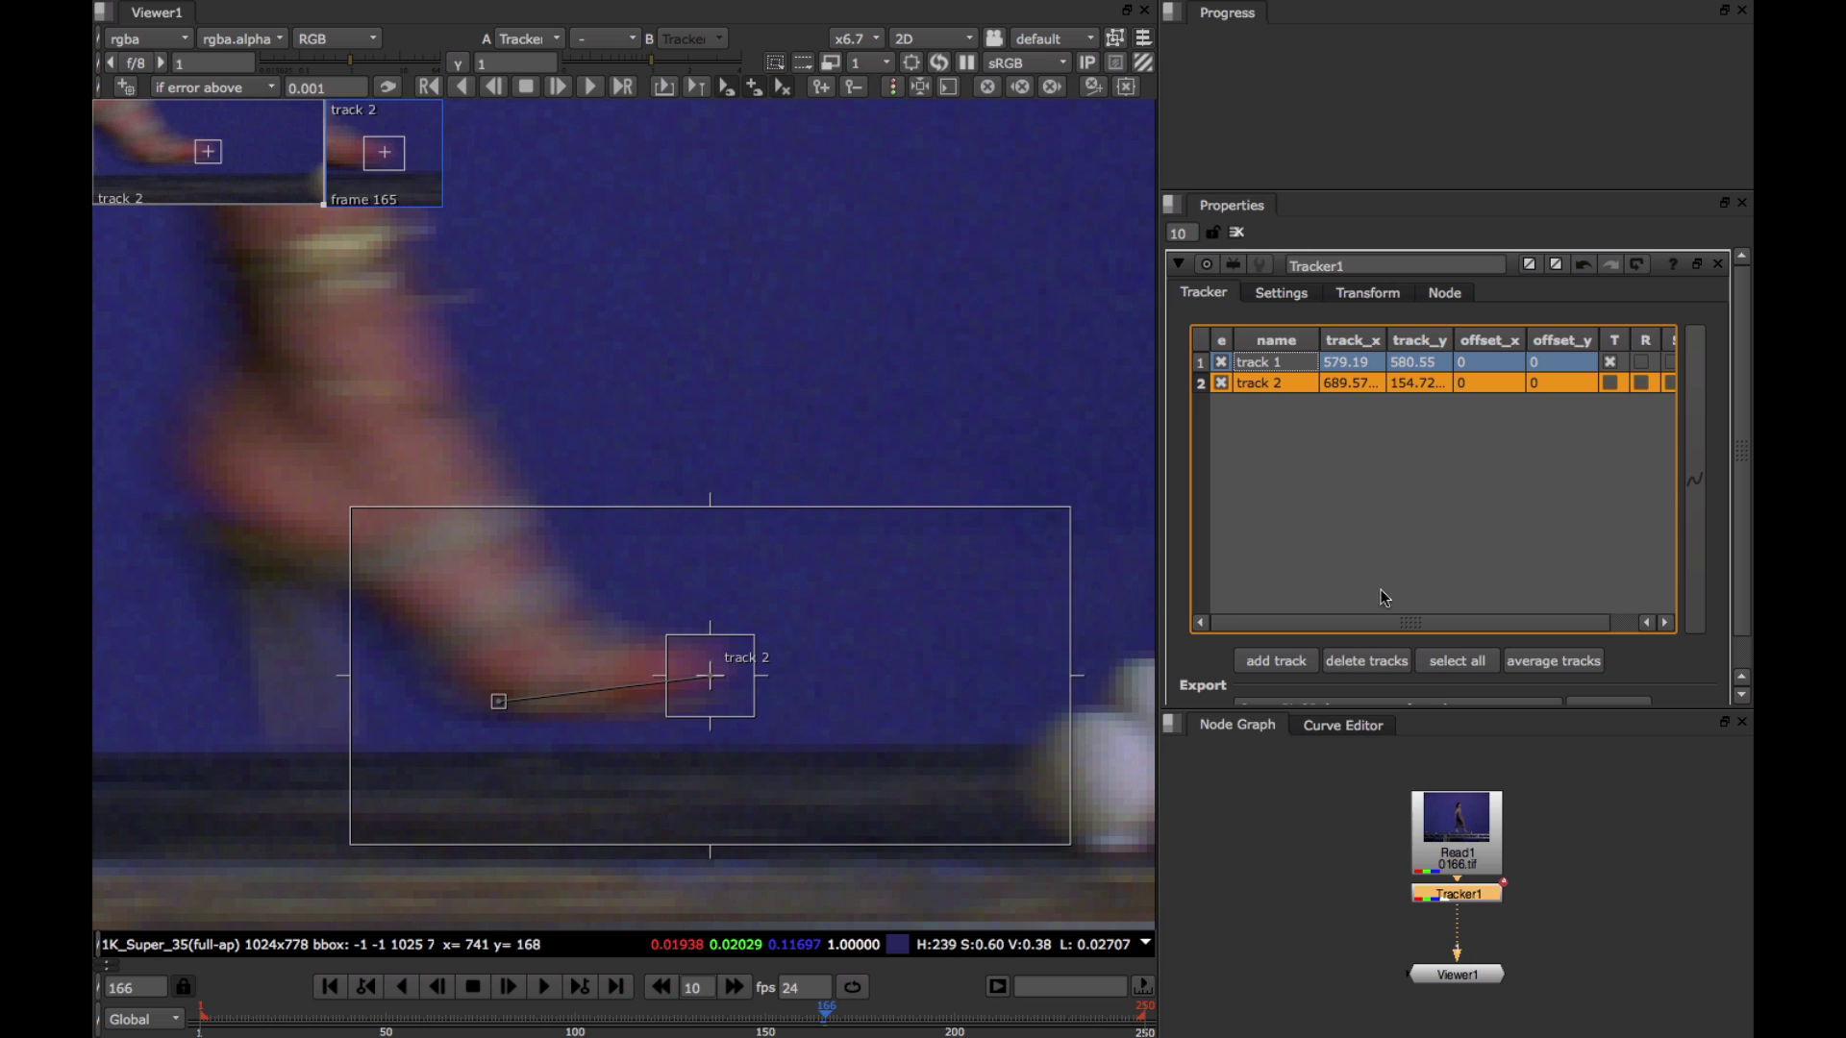
- Delete track 2 and return to frame 165
click(1375, 662)
scroll(952, 564, down, 3)
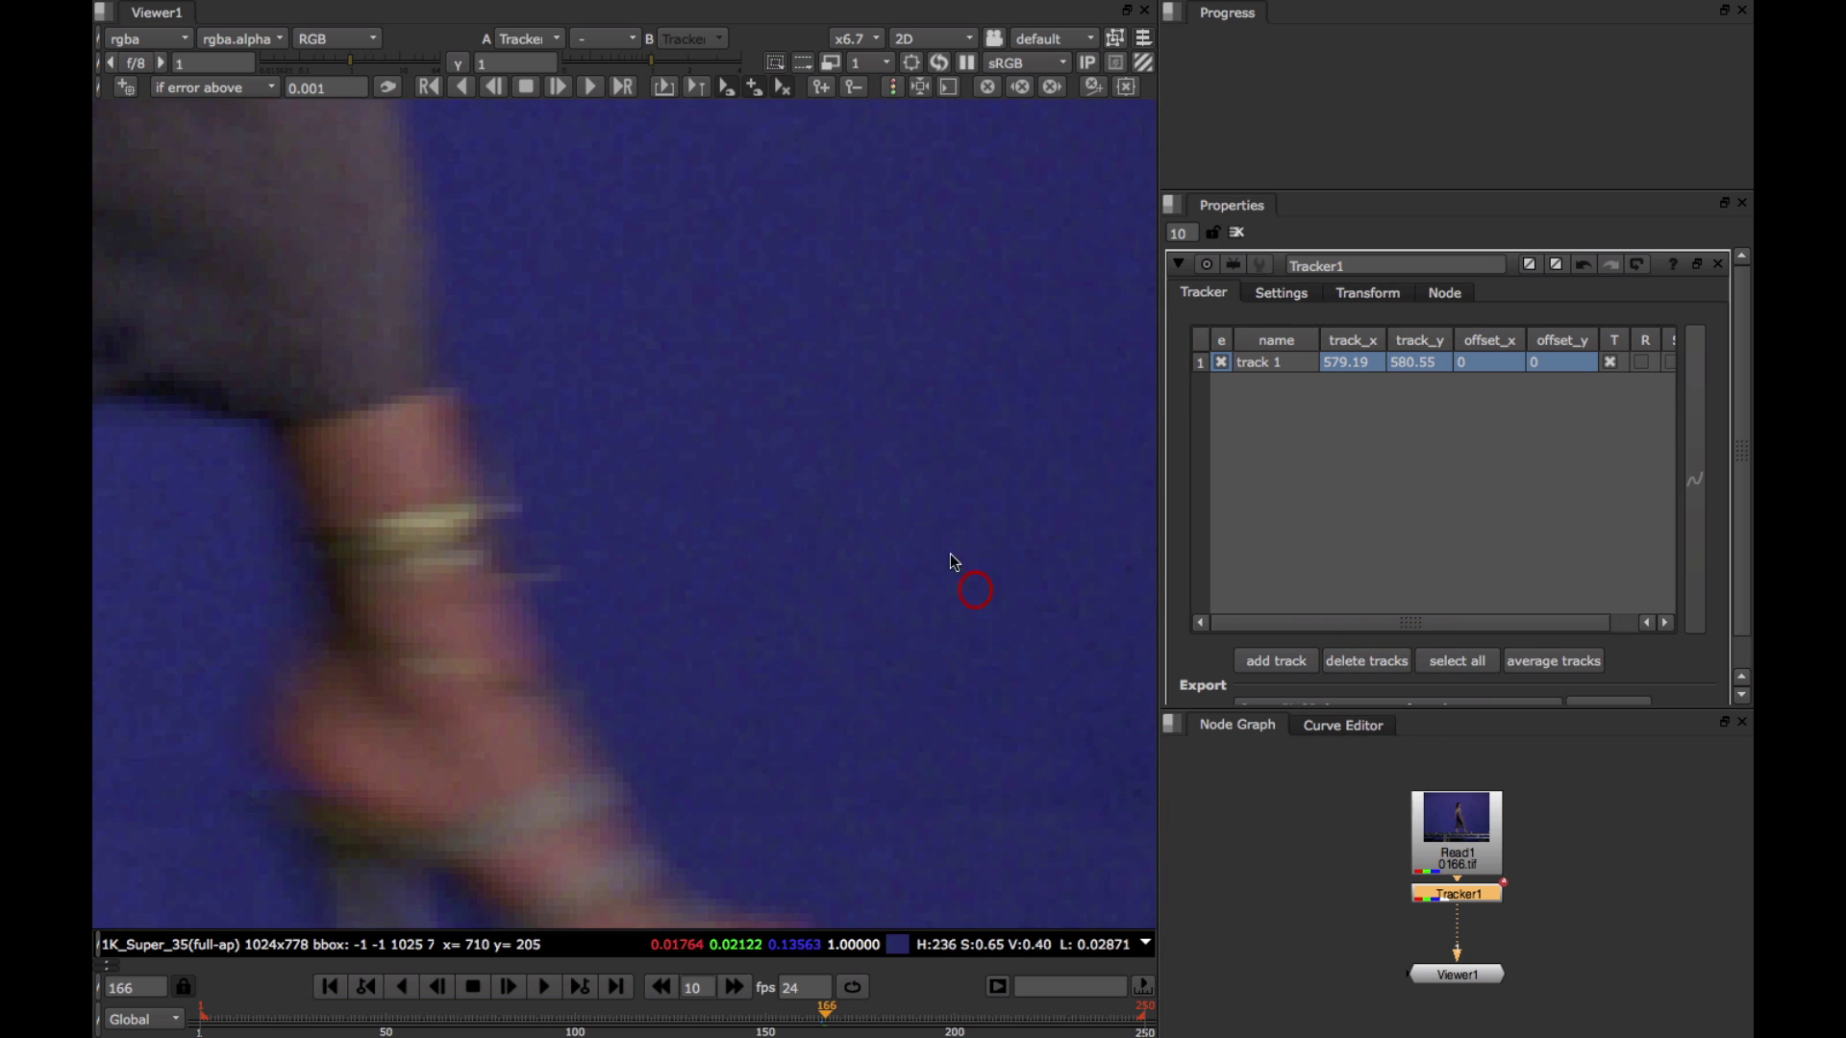
key(f)
click(762, 382)
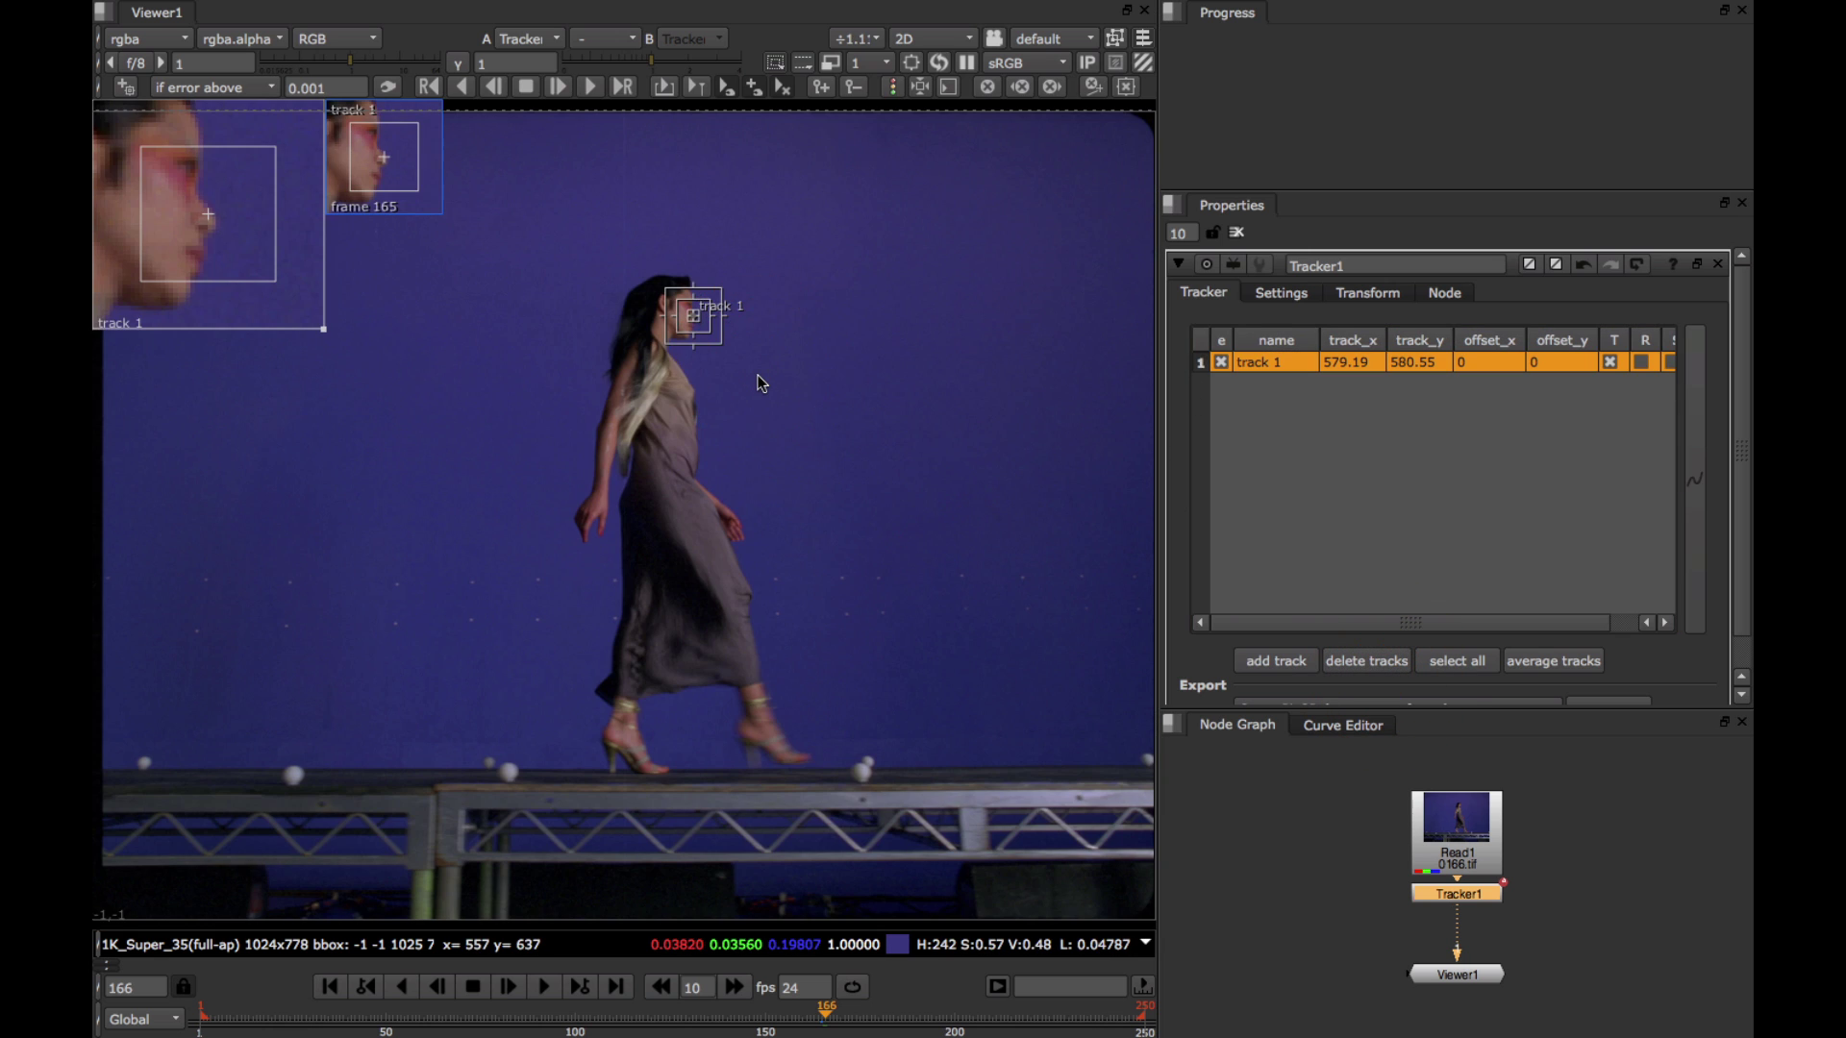
key(Left)
- Track the nose point forward from frame 165 to frame 216 with the large pattern box
scroll(721, 354, up, 8)
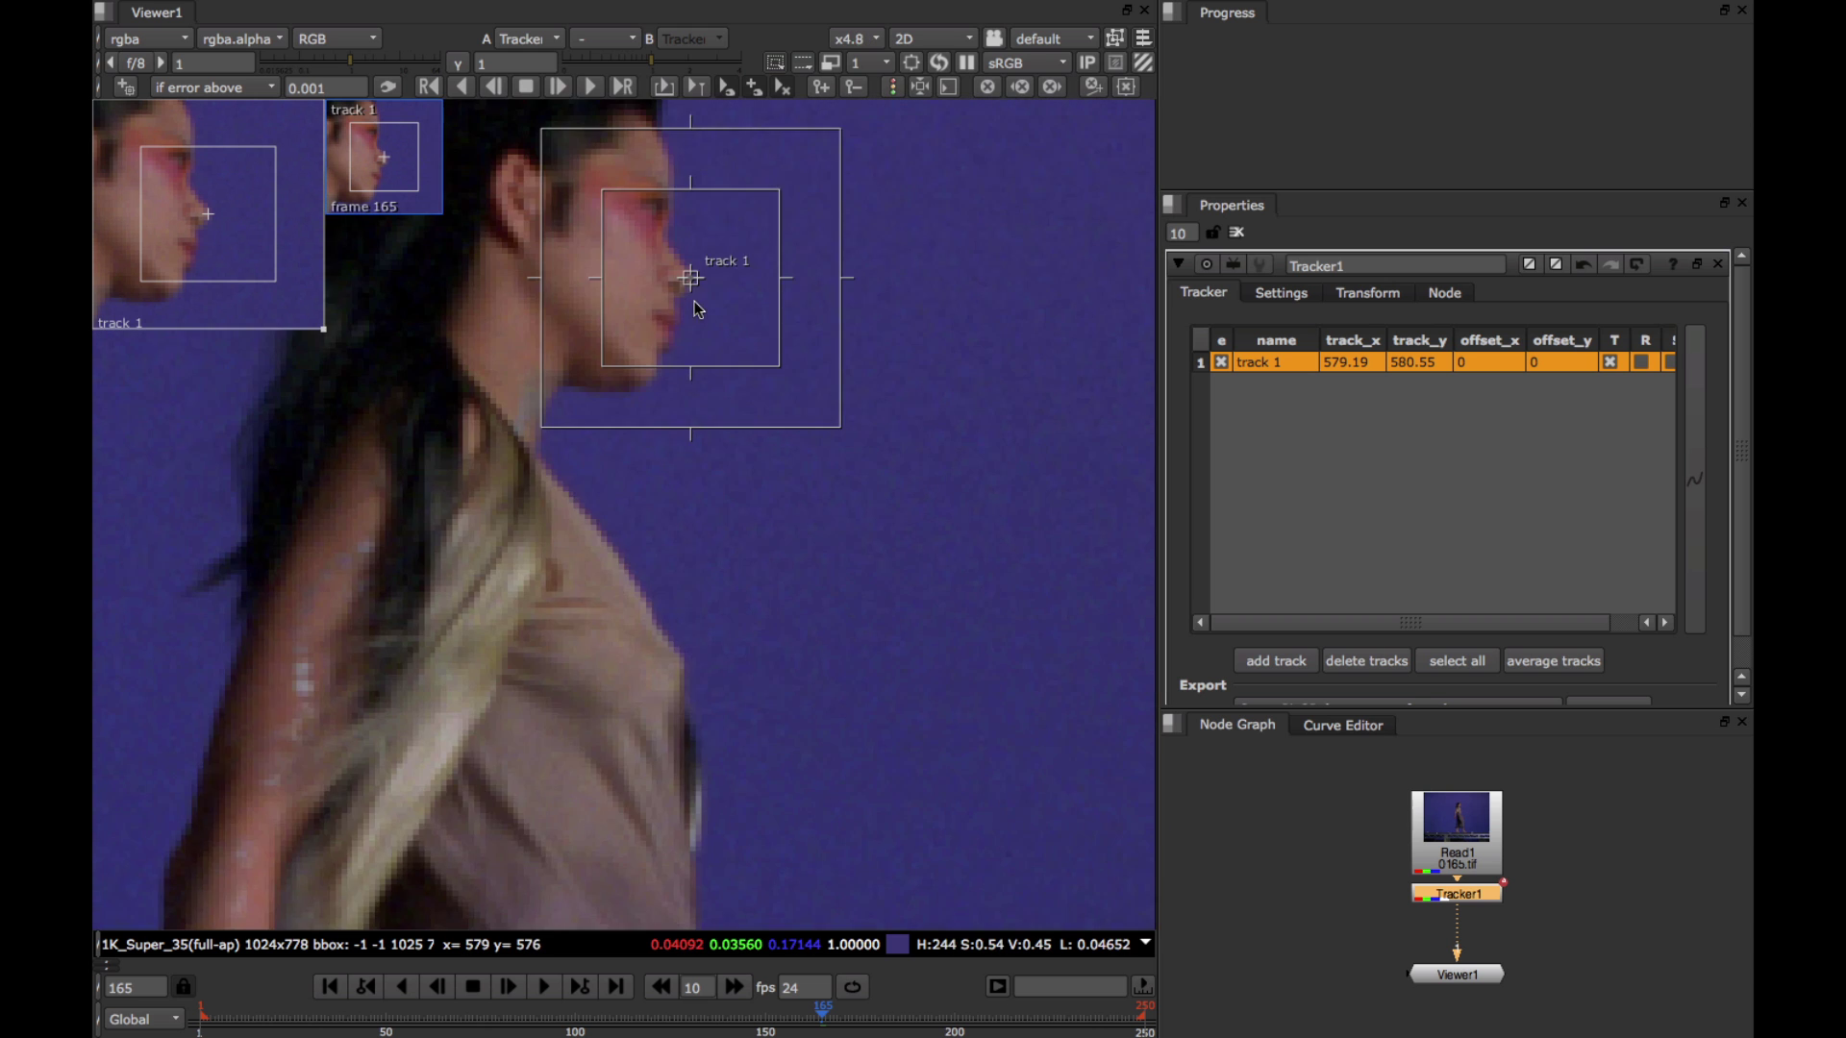
click(697, 416)
scroll(697, 416, up, 2)
scroll(718, 331, up, 2)
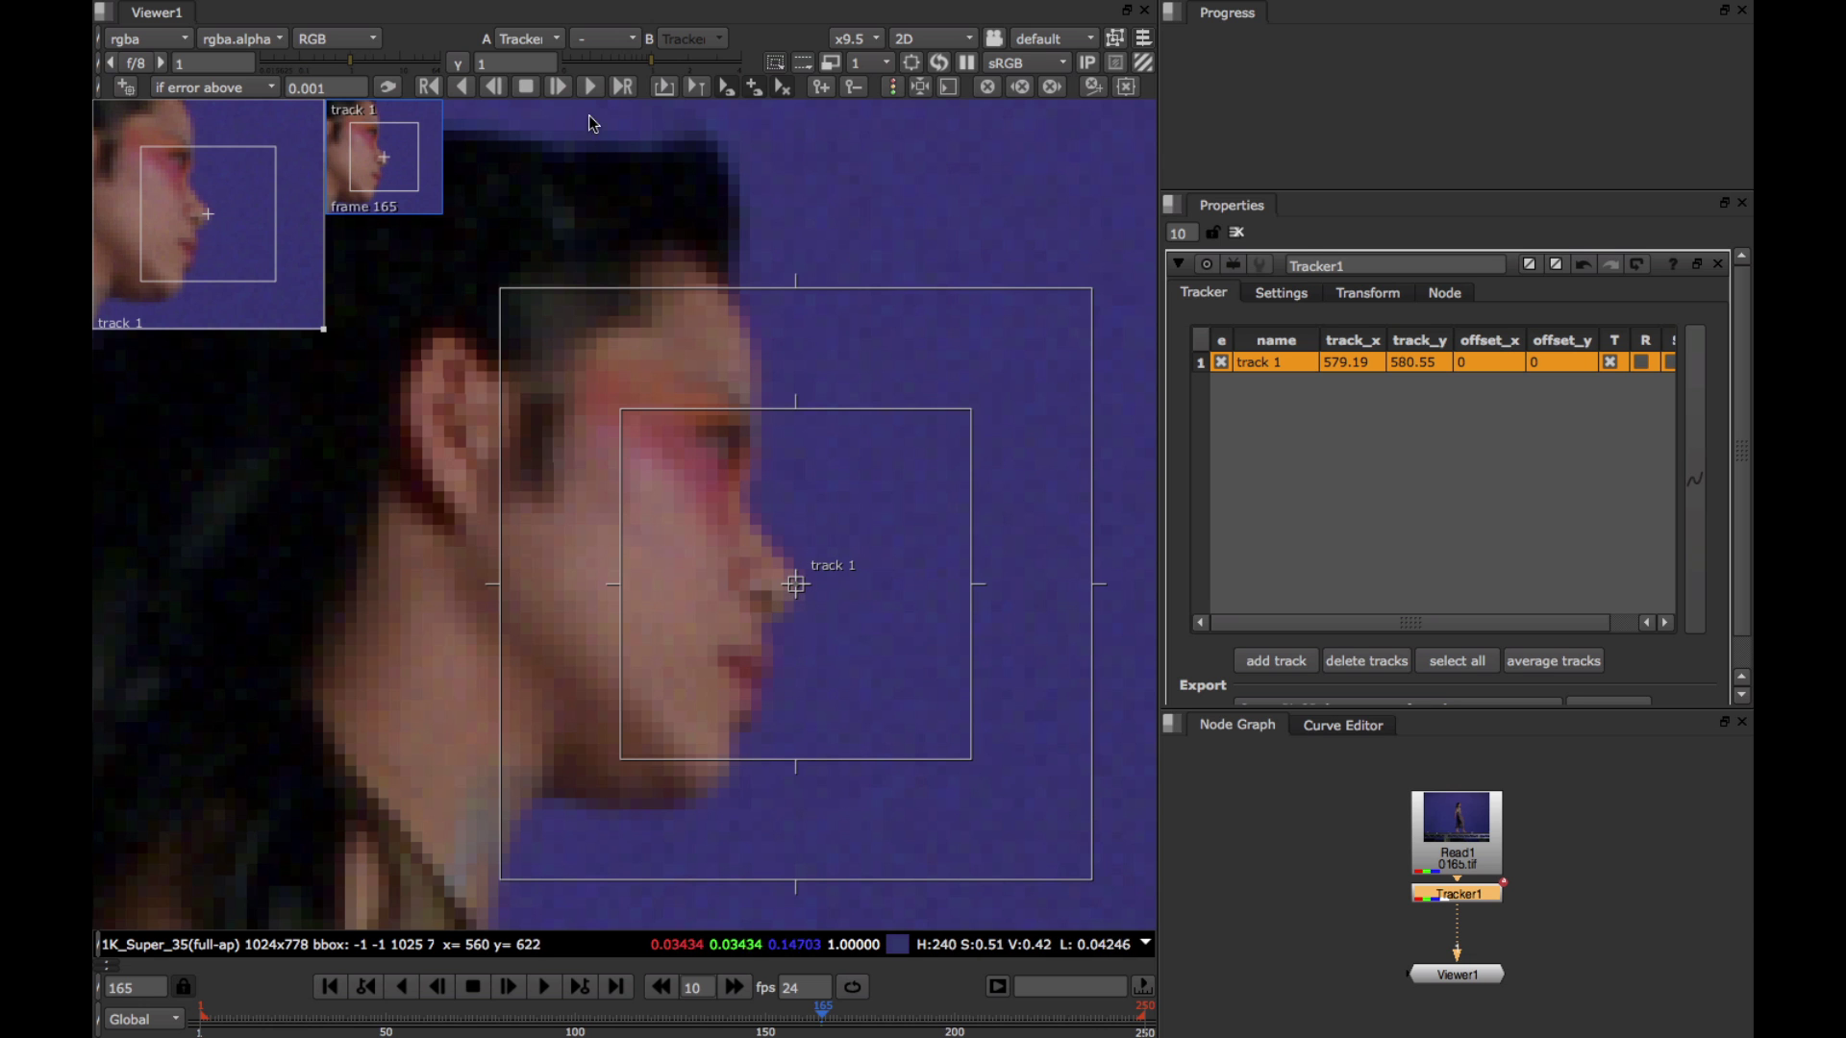
click(597, 85)
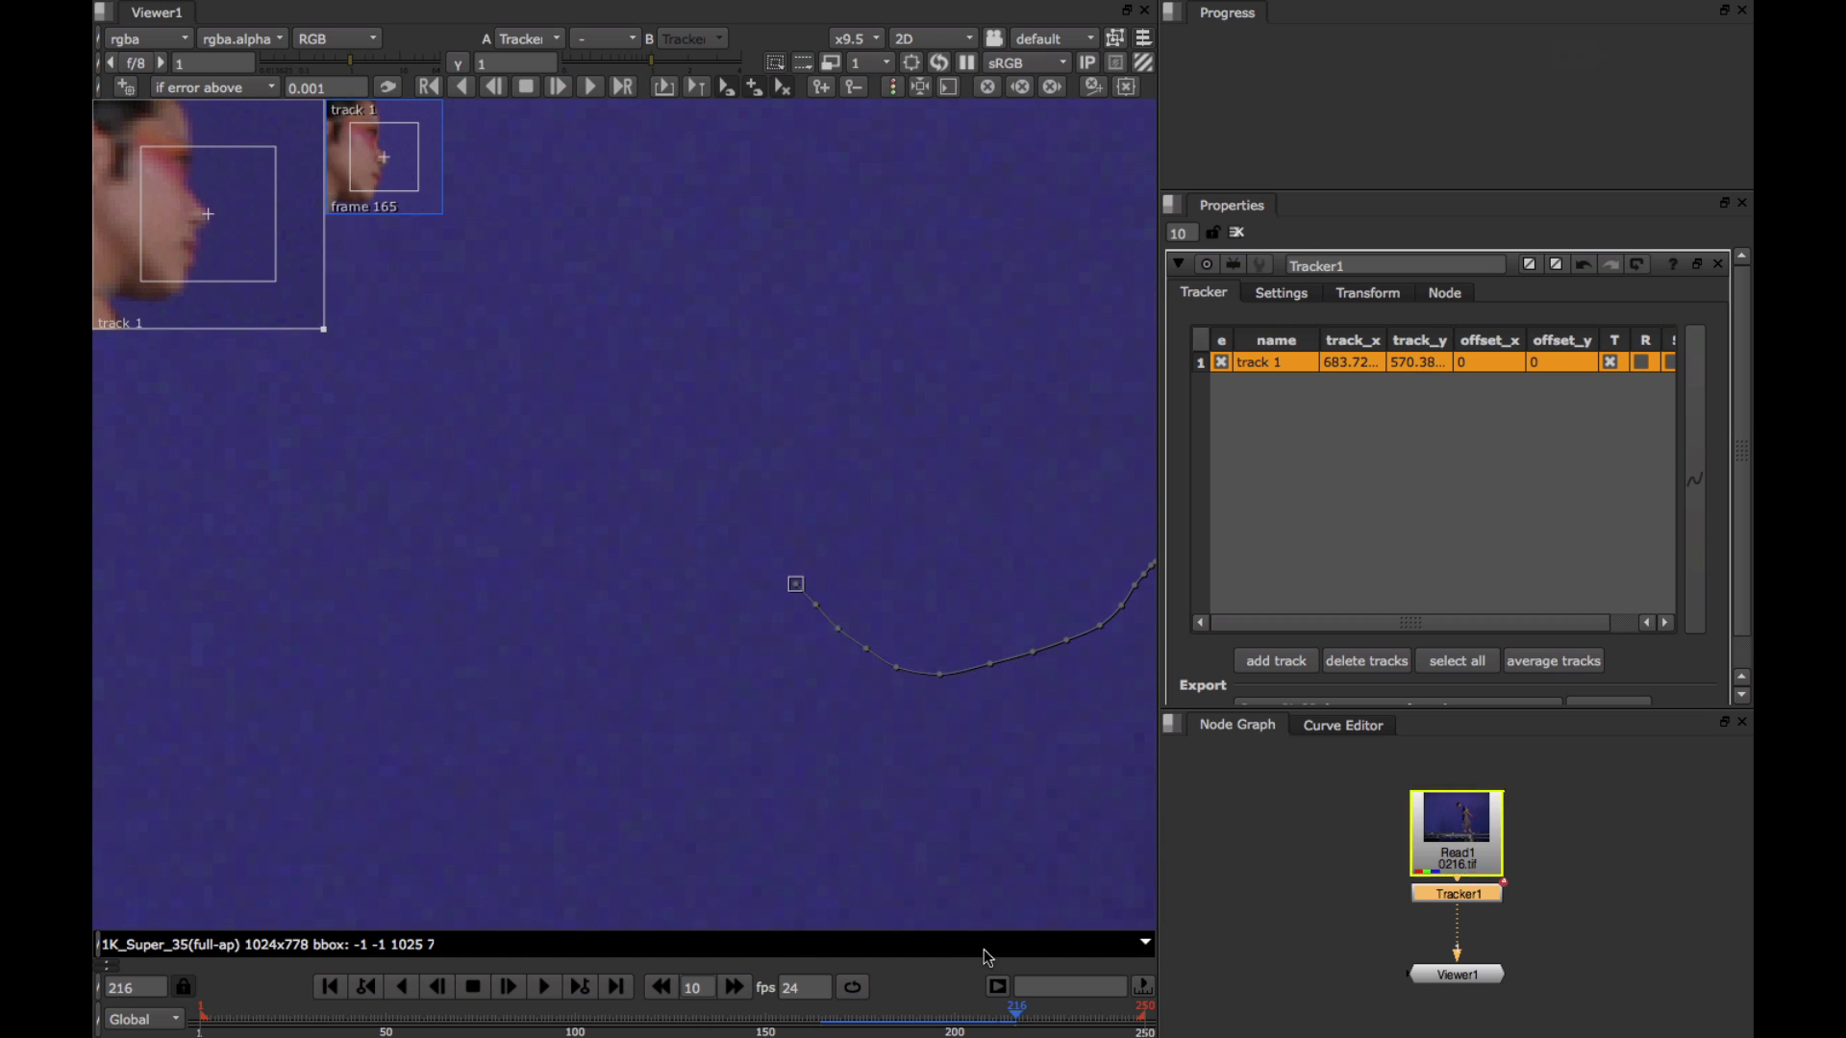
- Scrub between frames 185 and 193 to examine the nose track's accuracy, enlarging the track zoom window and shrinking it again
drag(983, 1019, 899, 1019)
middle_drag(920, 778, 584, 740)
scroll(754, 713, down, 3)
scroll(791, 761, up, 3)
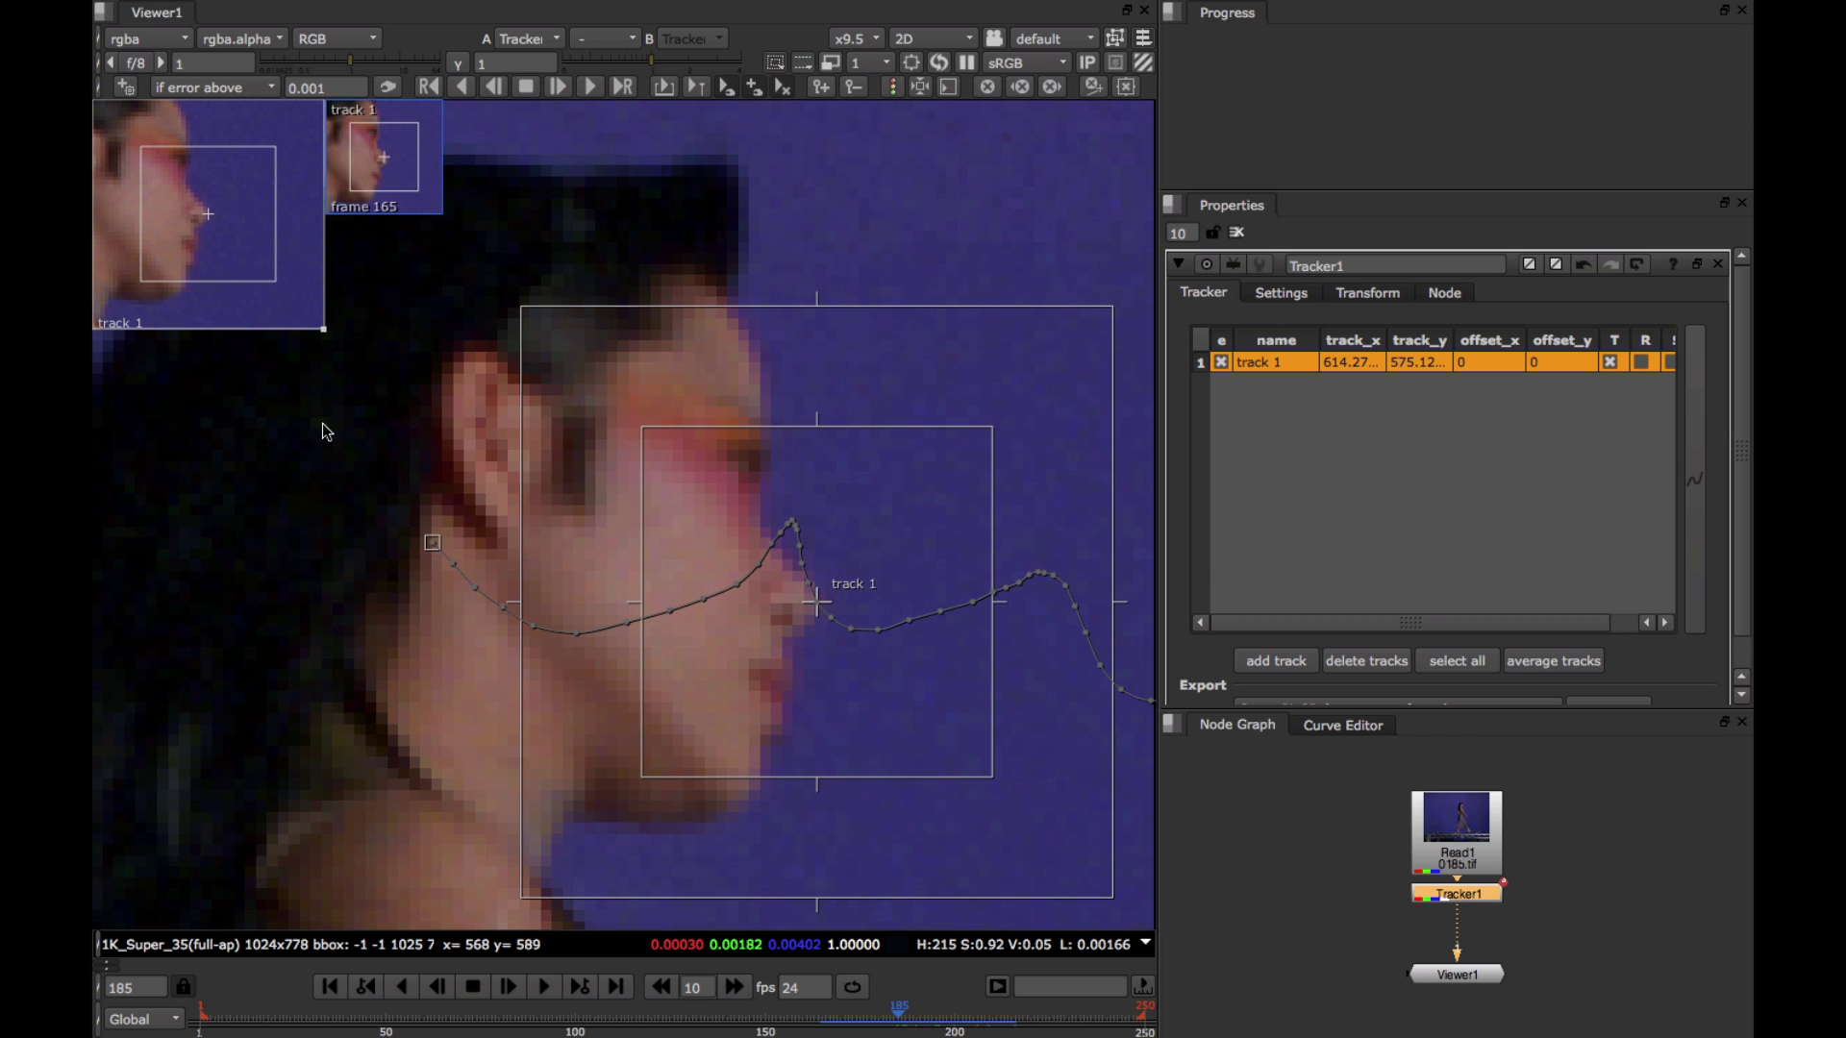
drag(322, 329, 663, 667)
mouse_move(899, 1019)
mouse_down()
mouse_move(979, 1022)
mouse_move(879, 1021)
mouse_move(955, 1029)
mouse_move(929, 1024)
mouse_up()
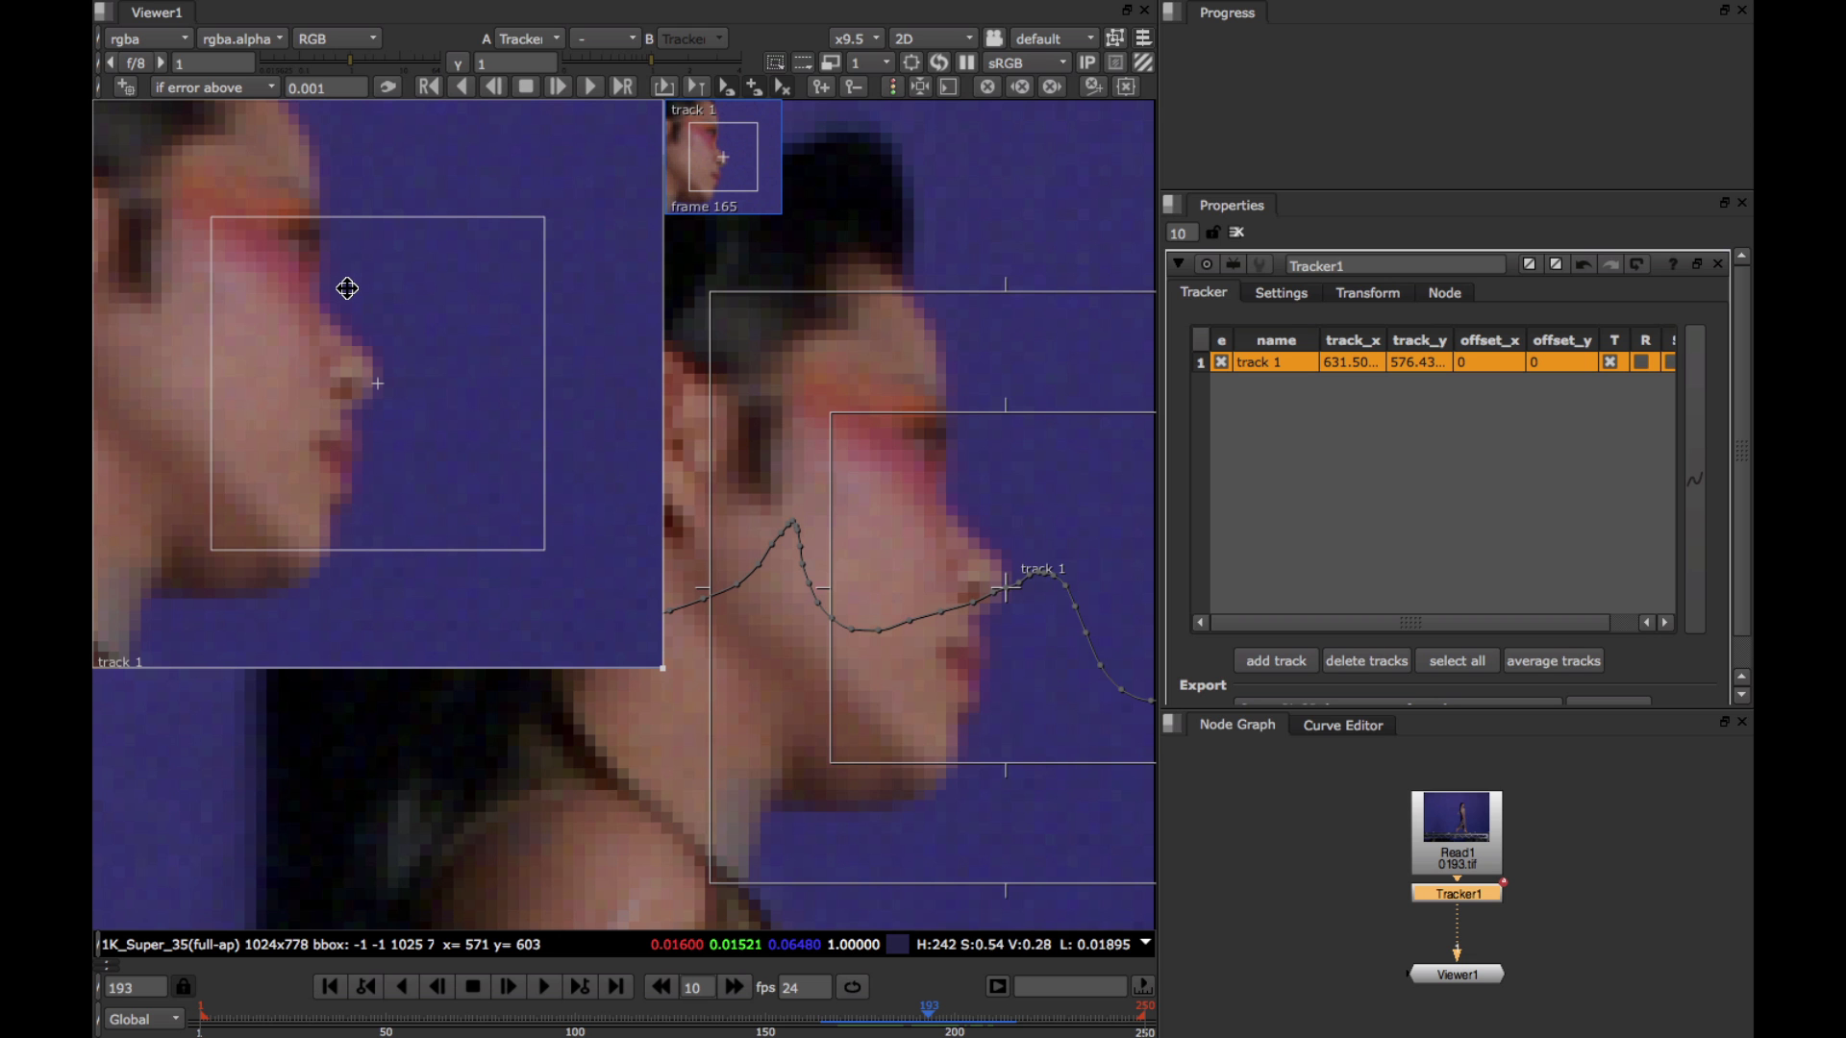
drag(664, 668, 360, 356)
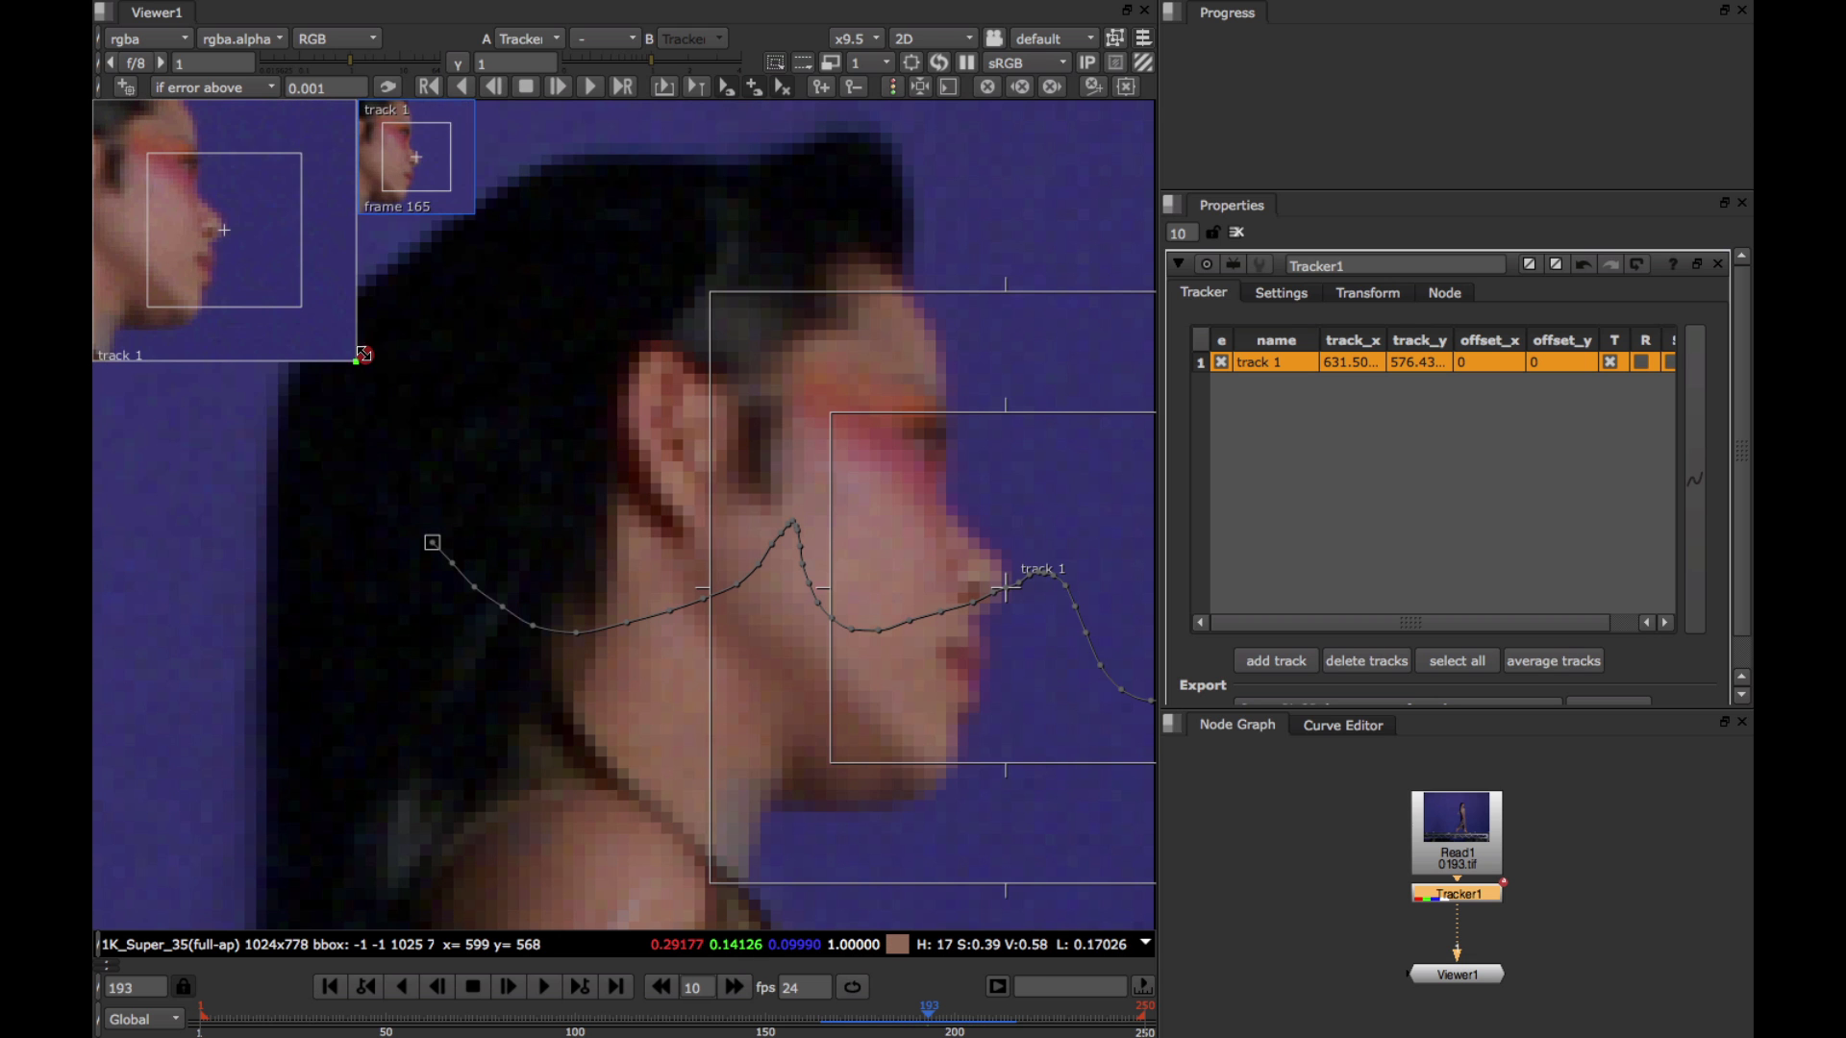
- At frame 165, shrink track 1's pattern box and search area tightly around the nose tip, and track forward again
drag(903, 1018, 823, 1021)
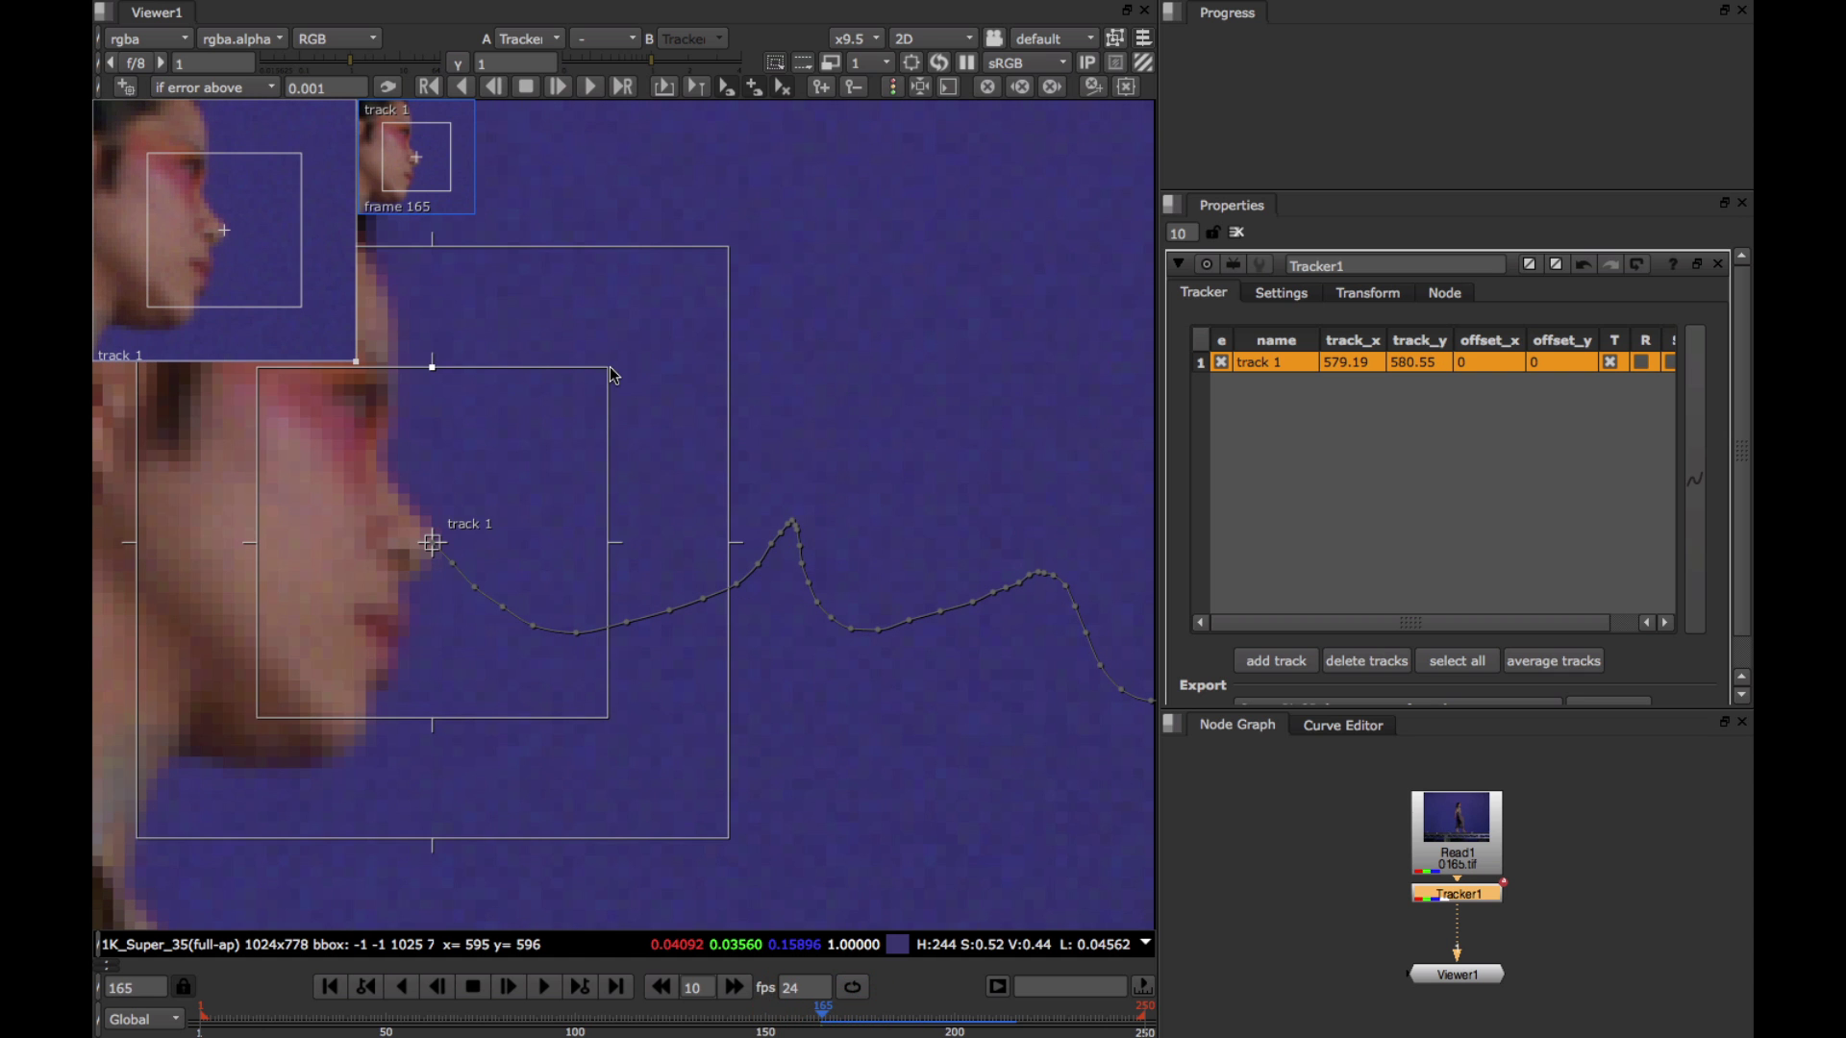
drag(609, 371, 481, 498)
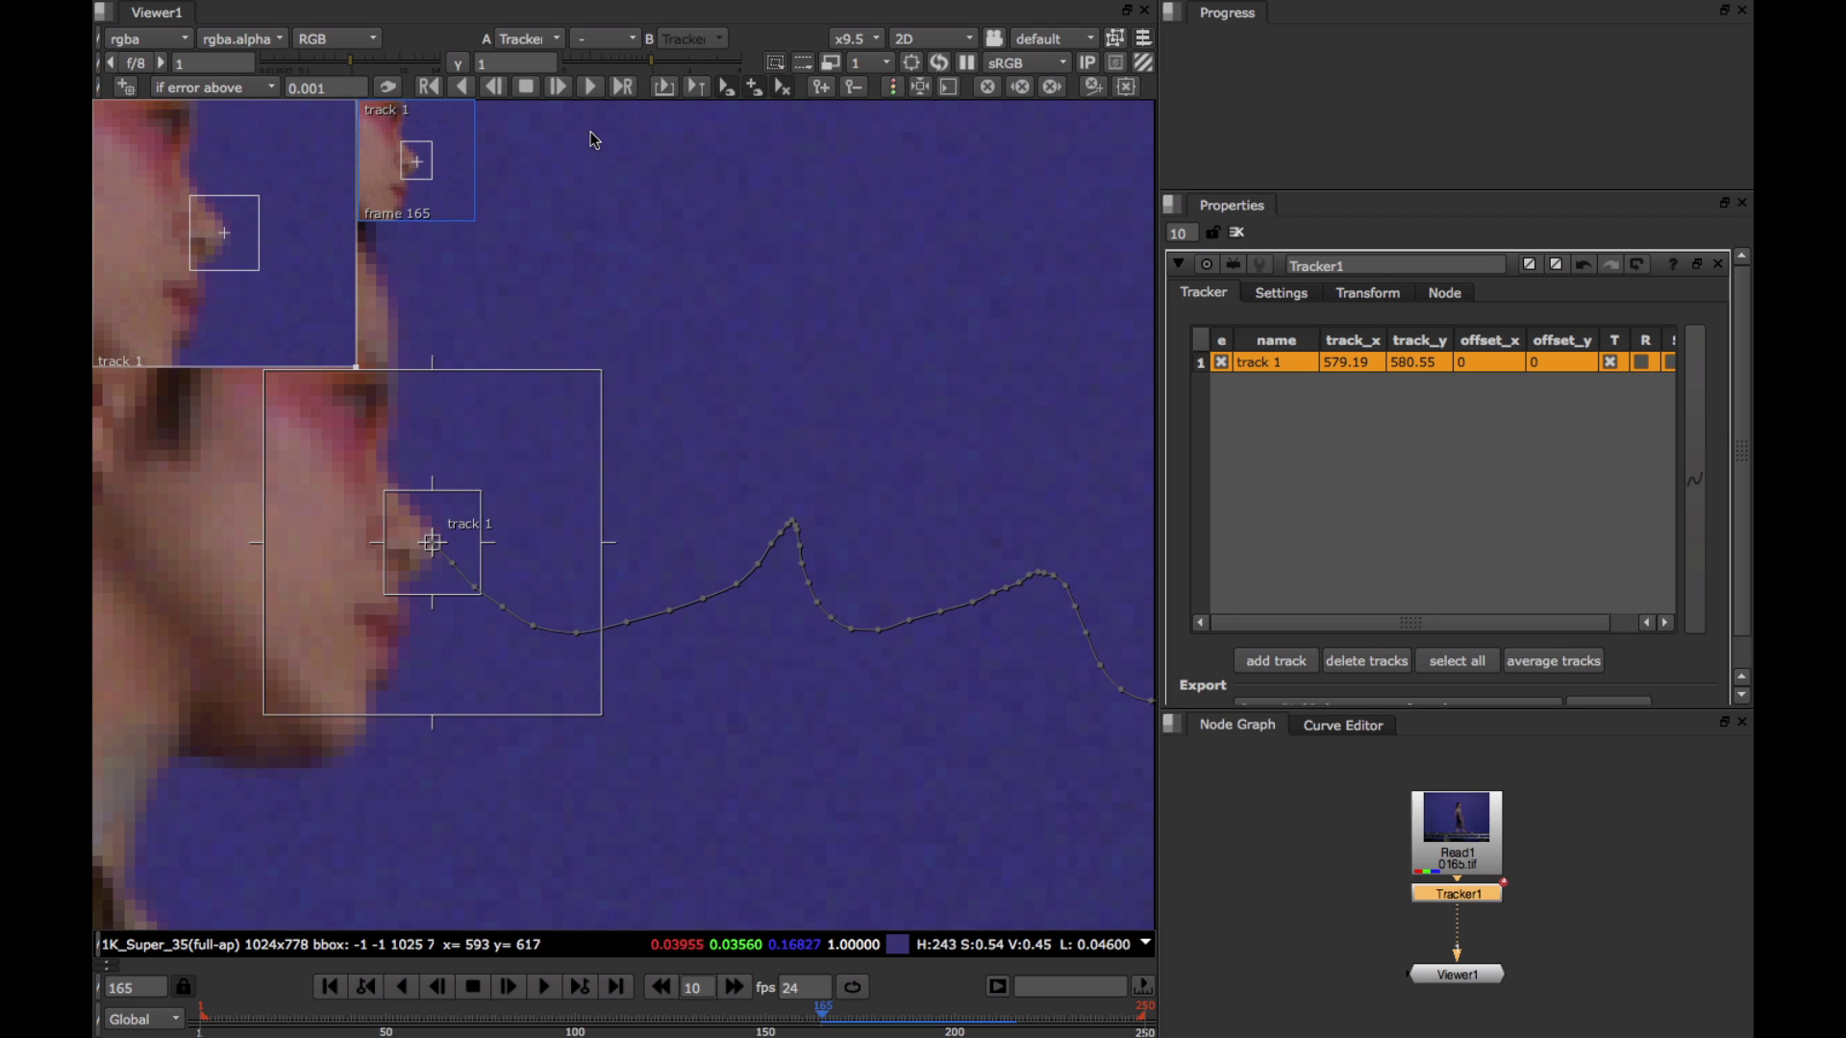
click(592, 88)
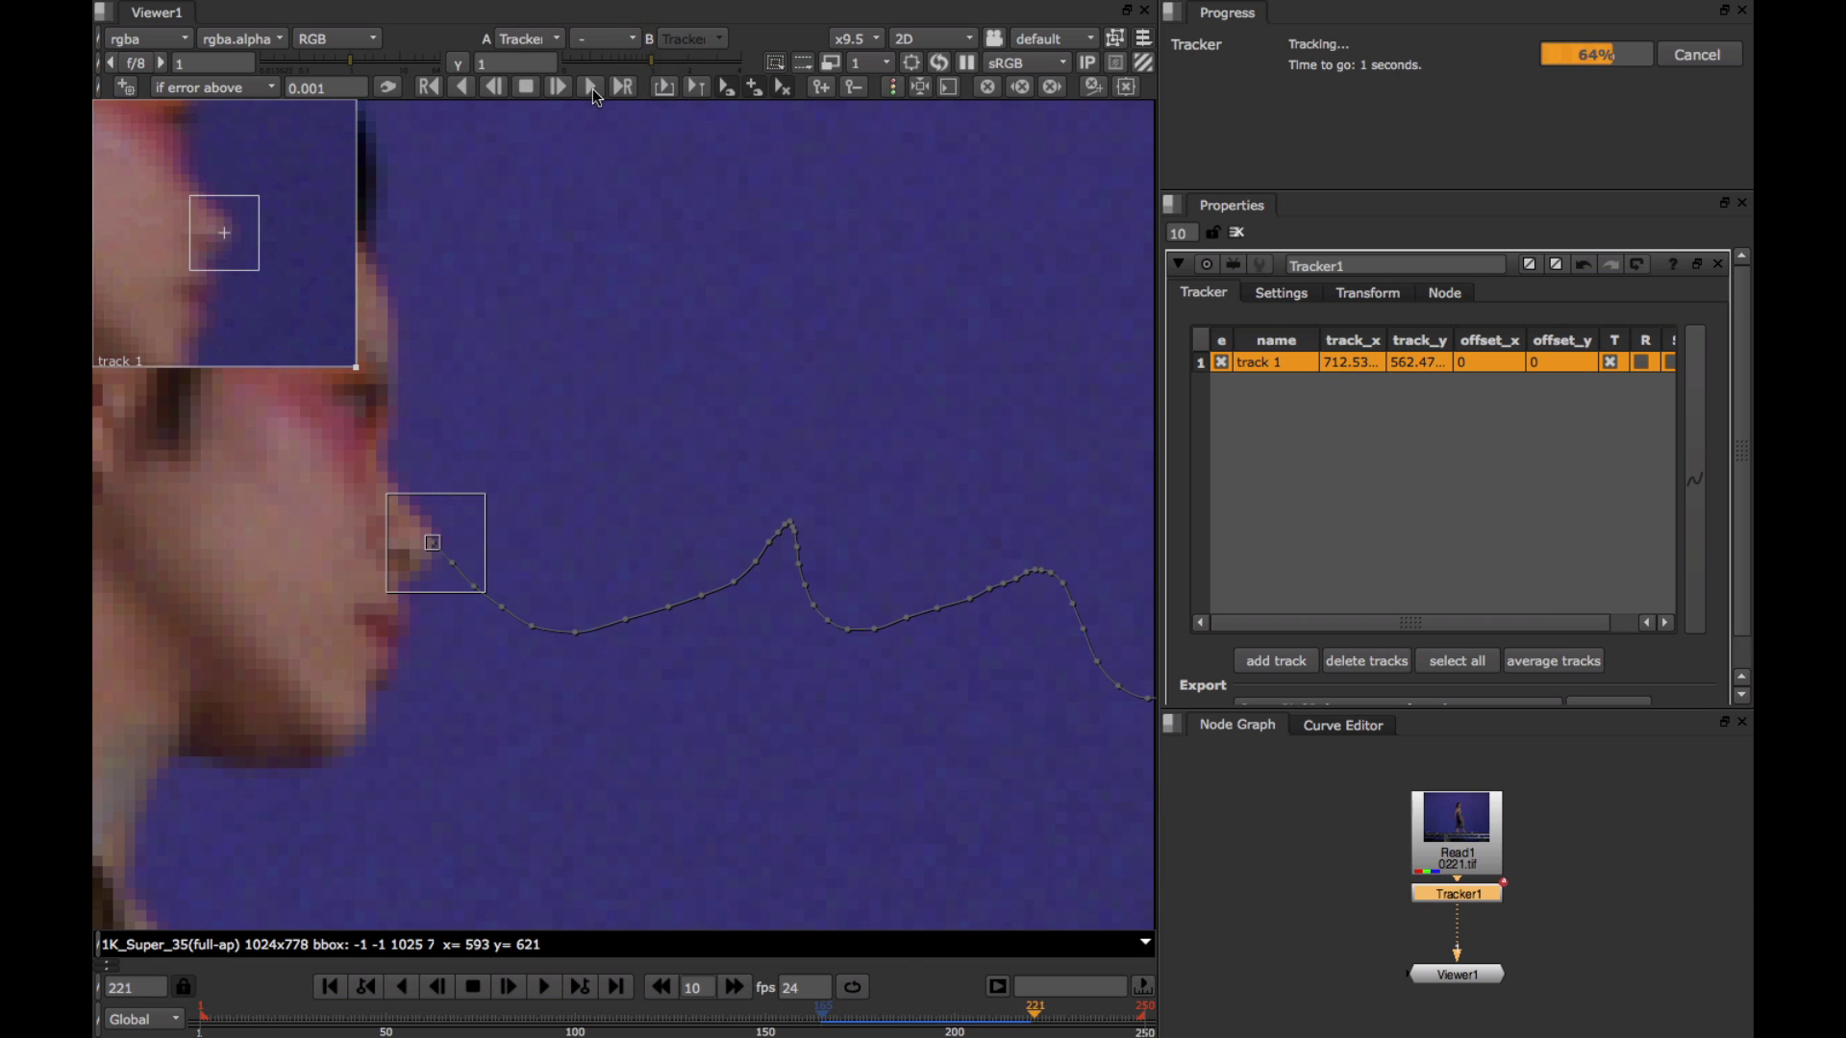
- Scrub the tracked range back to frame 180 with the track zoom window enlarged to examine the nose track, and shrink the window again
click(1029, 1019)
drag(1029, 1019, 872, 1014)
drag(356, 366, 704, 723)
drag(956, 1019, 878, 1017)
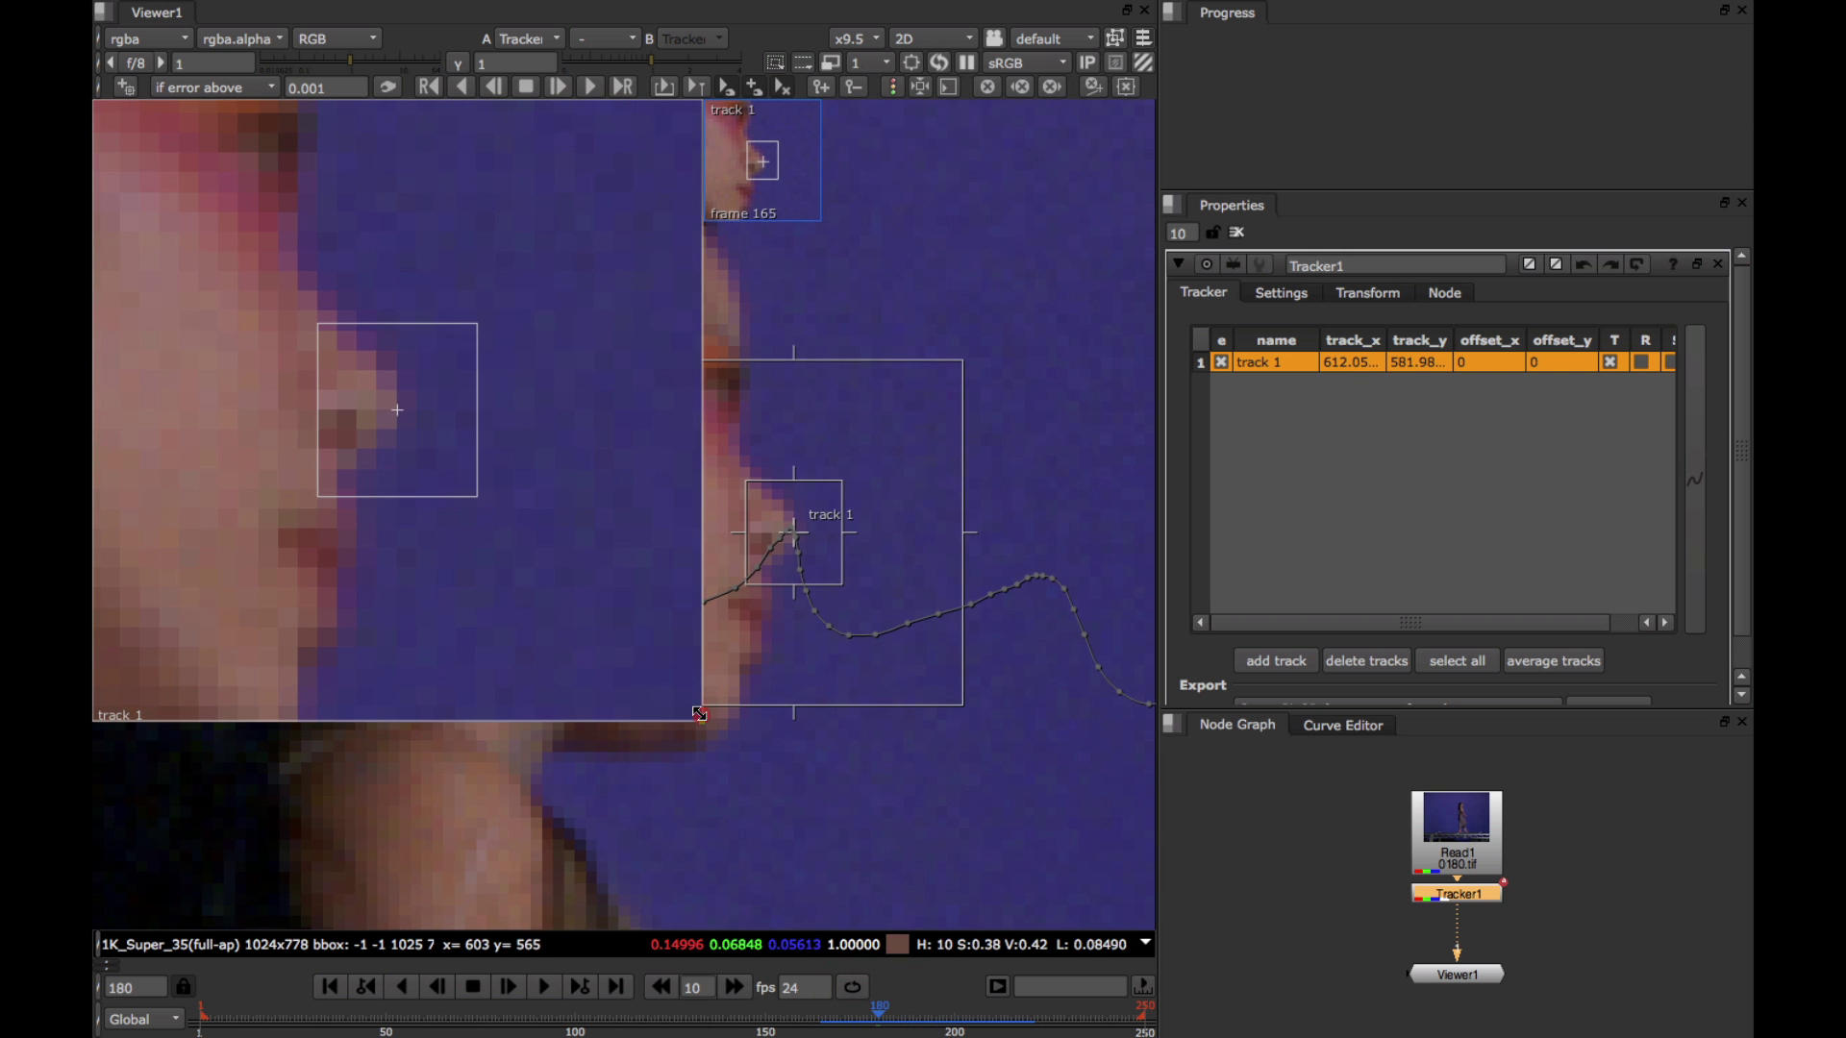
drag(700, 714, 389, 400)
- Return to track 1's keyframe at frame 165 and tighten the pattern box slightly around the nose tip
click(465, 193)
alt+middle_drag(774, 462, 862, 439)
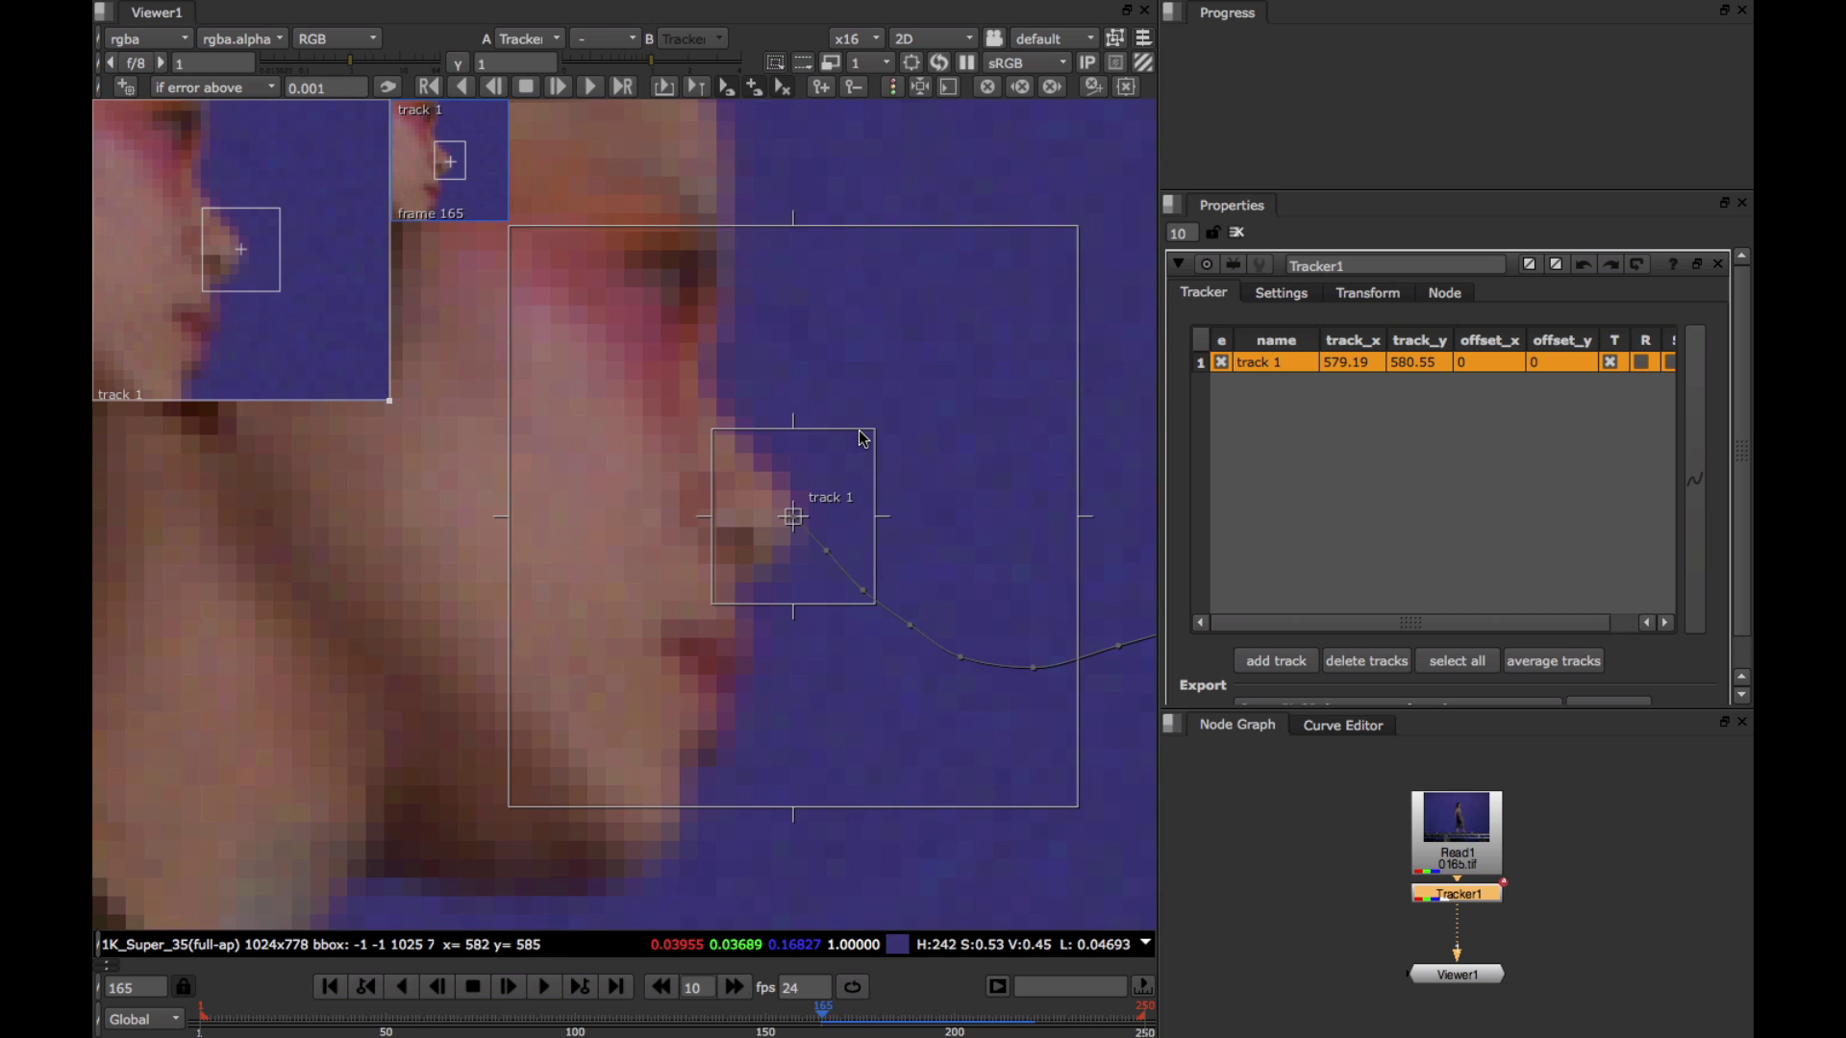
mouse_move(865, 438)
mouse_down()
mouse_move(862, 456)
mouse_move(866, 435)
mouse_up()
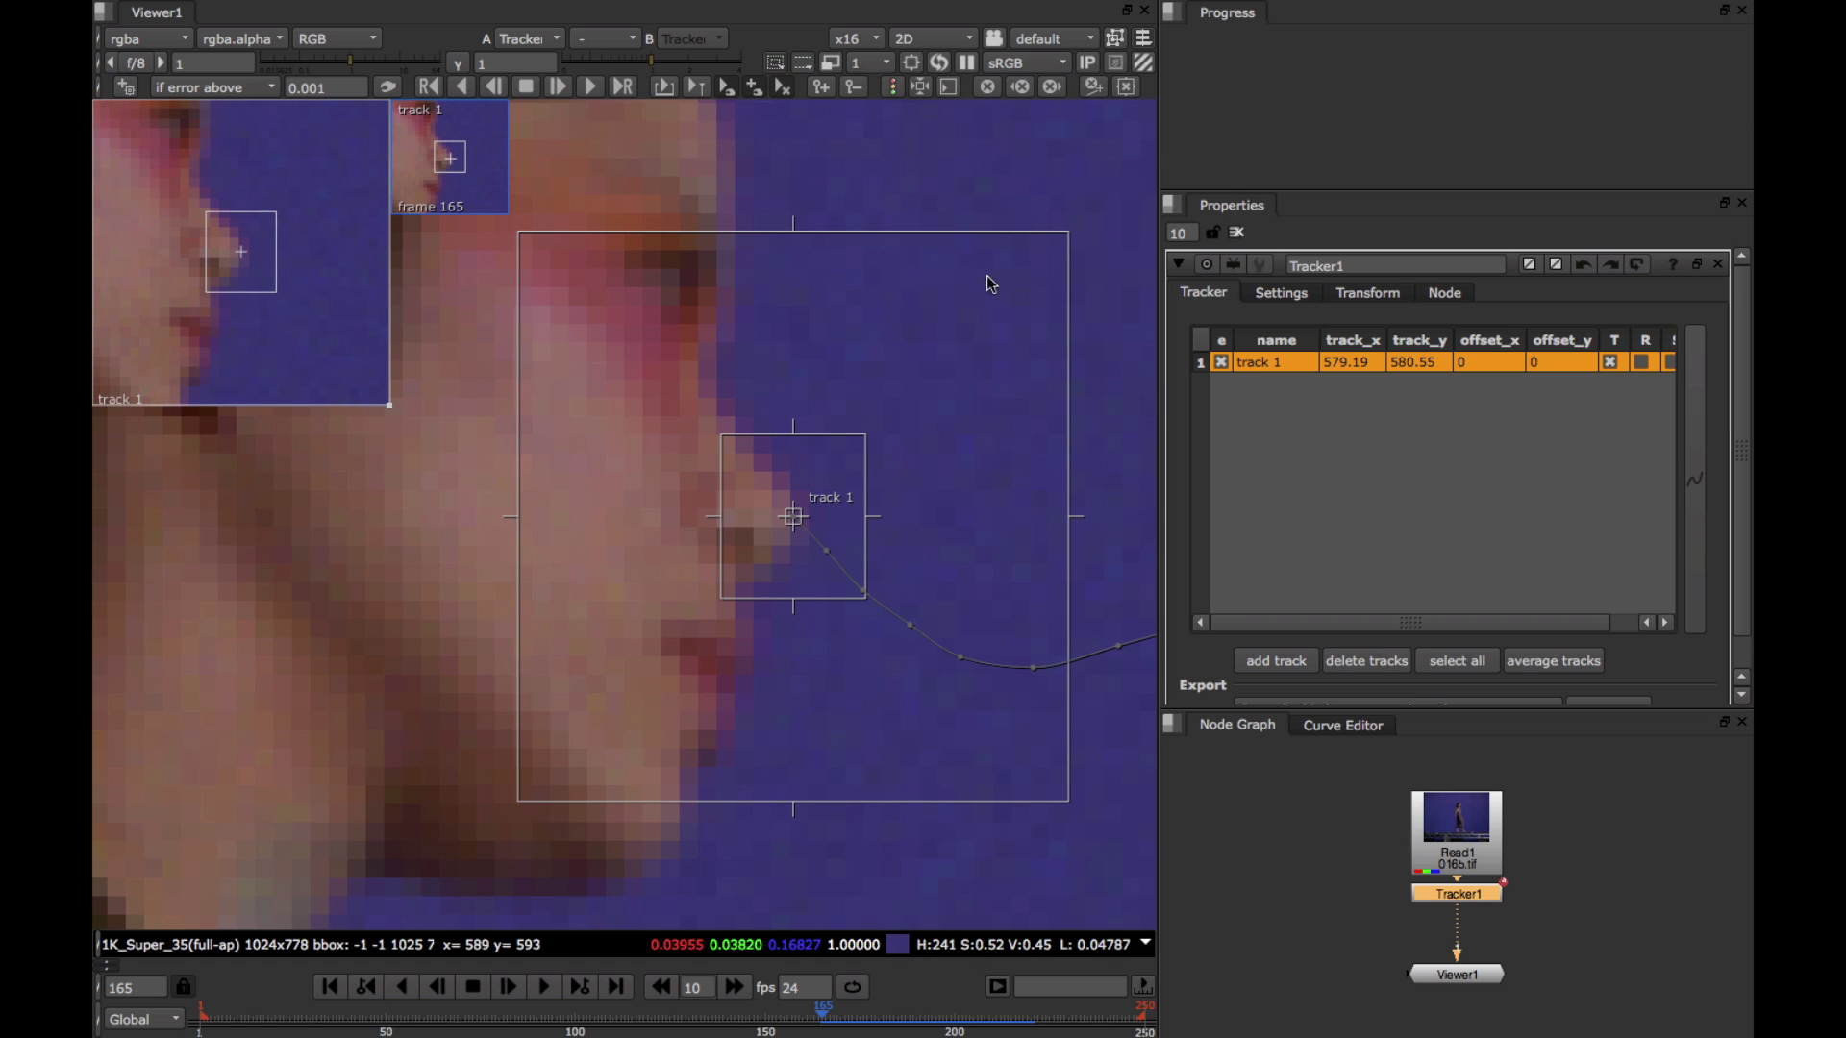
mouse_move(722, 435)
mouse_down()
mouse_move(674, 396)
mouse_move(717, 433)
mouse_up()
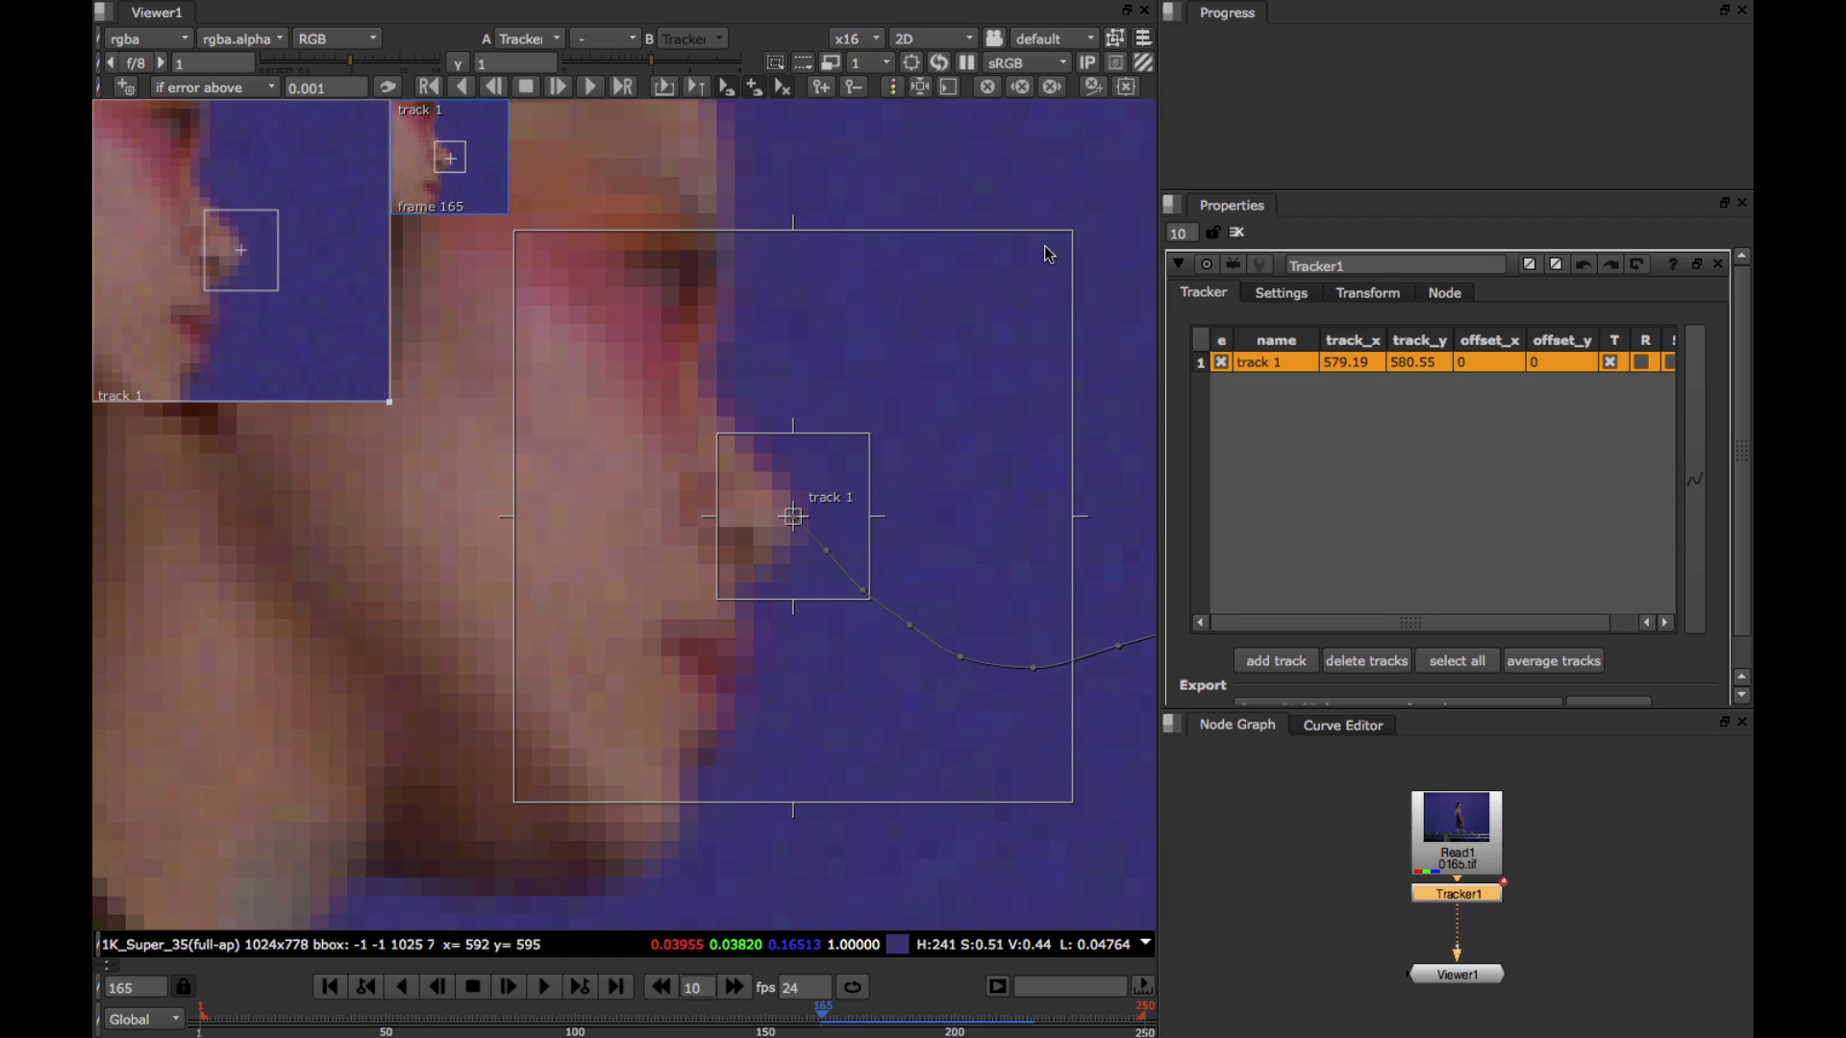
- Reshape track 1's search area at frame 165 so it is wider and shorter around the nose
drag(1073, 231, 1072, 245)
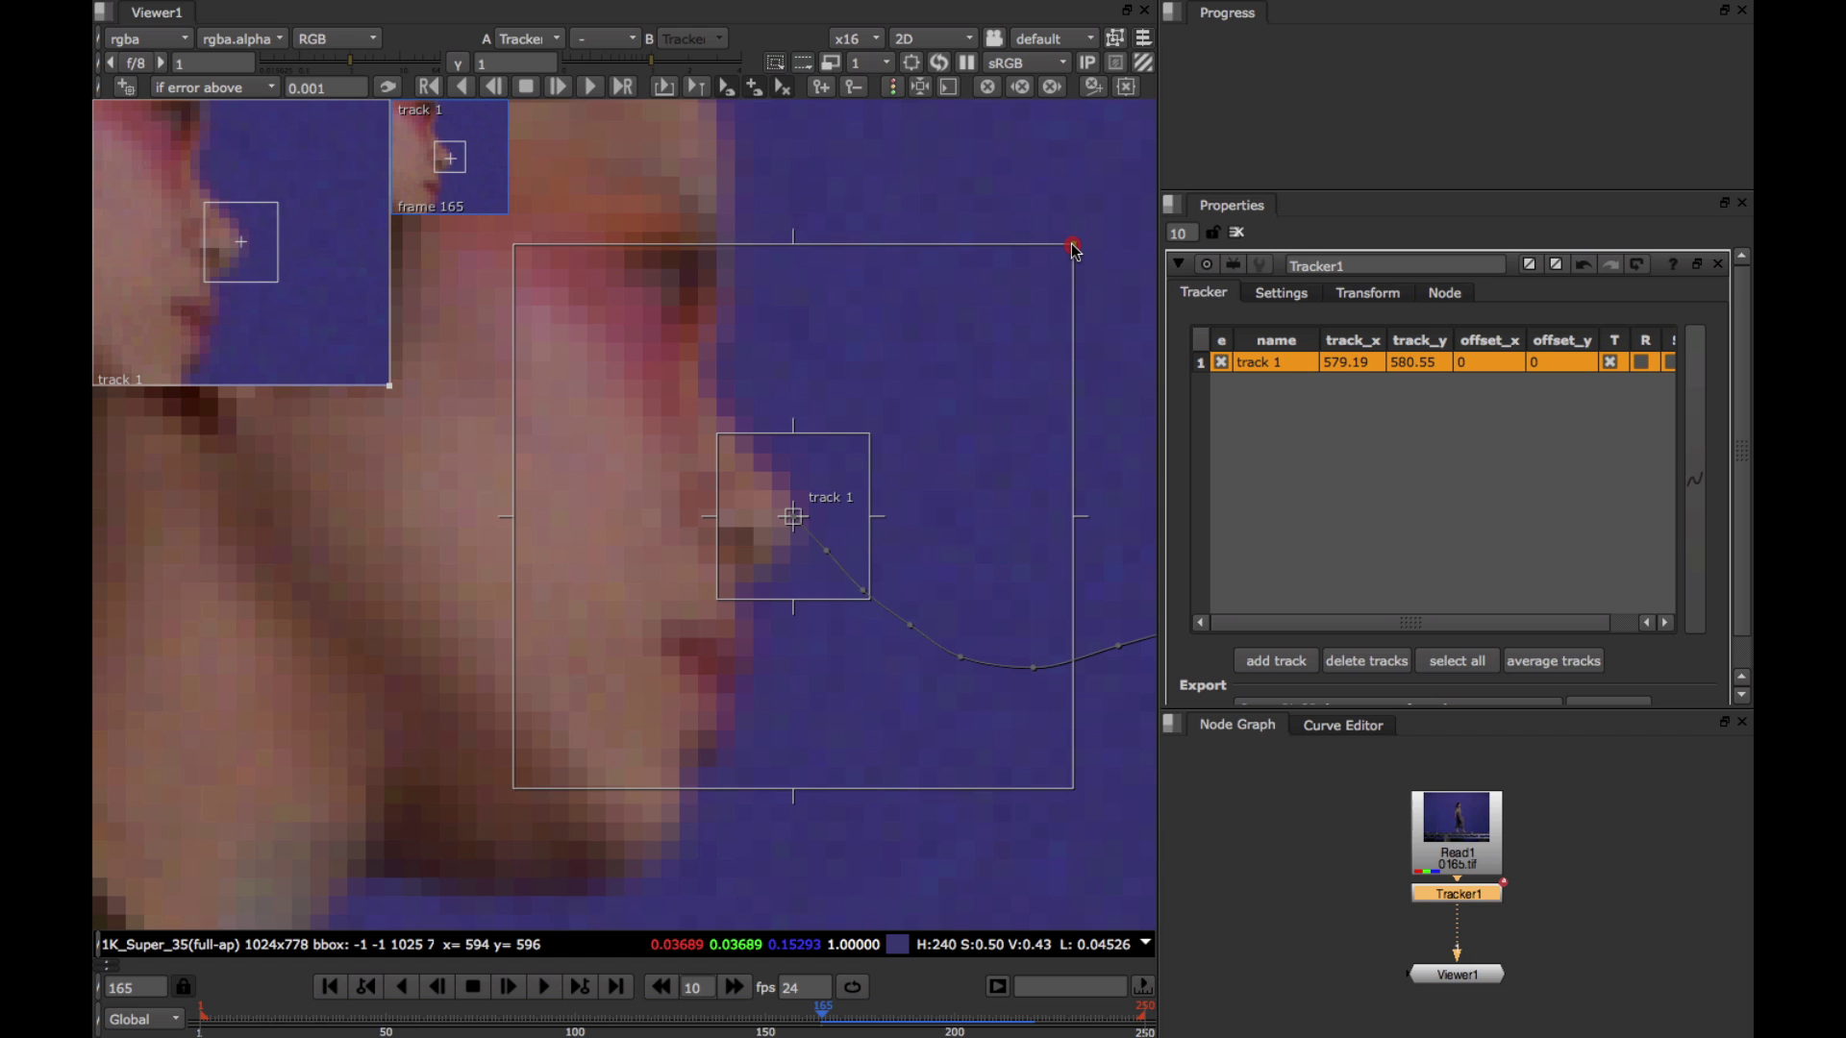
drag(1074, 249, 1080, 250)
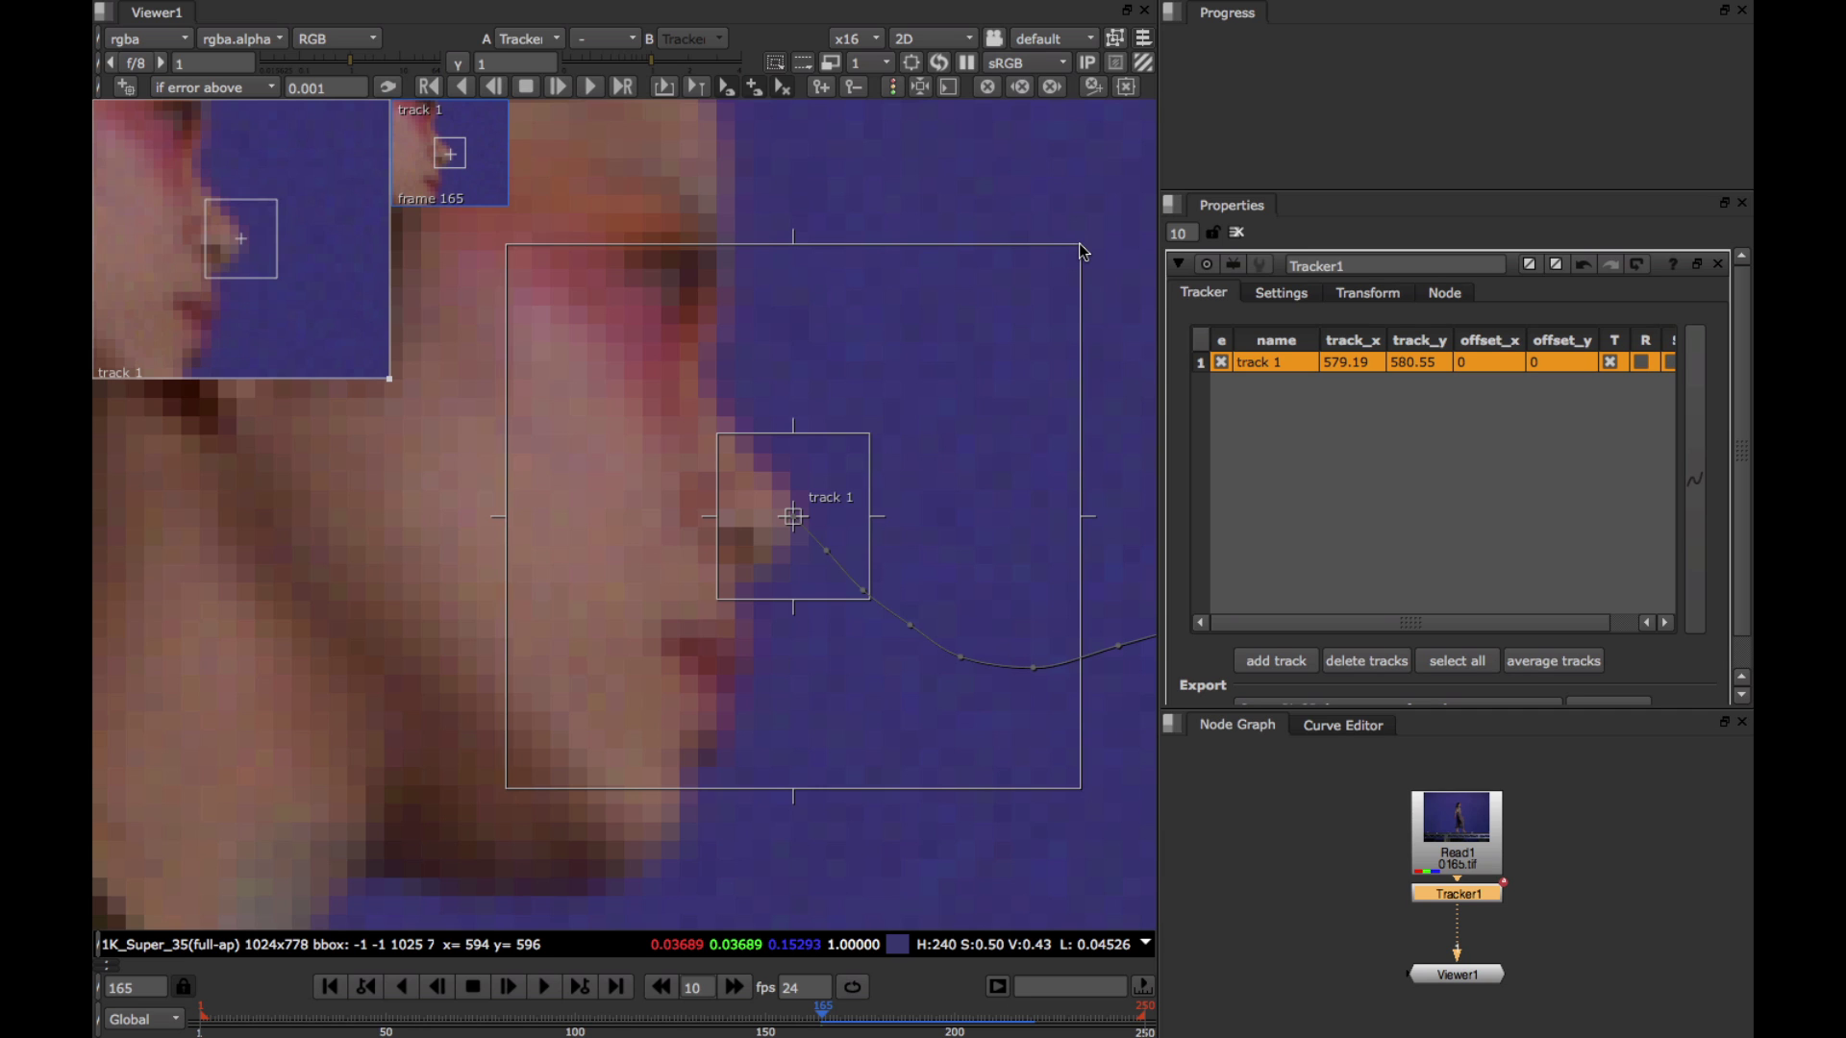
drag(1081, 250, 1098, 272)
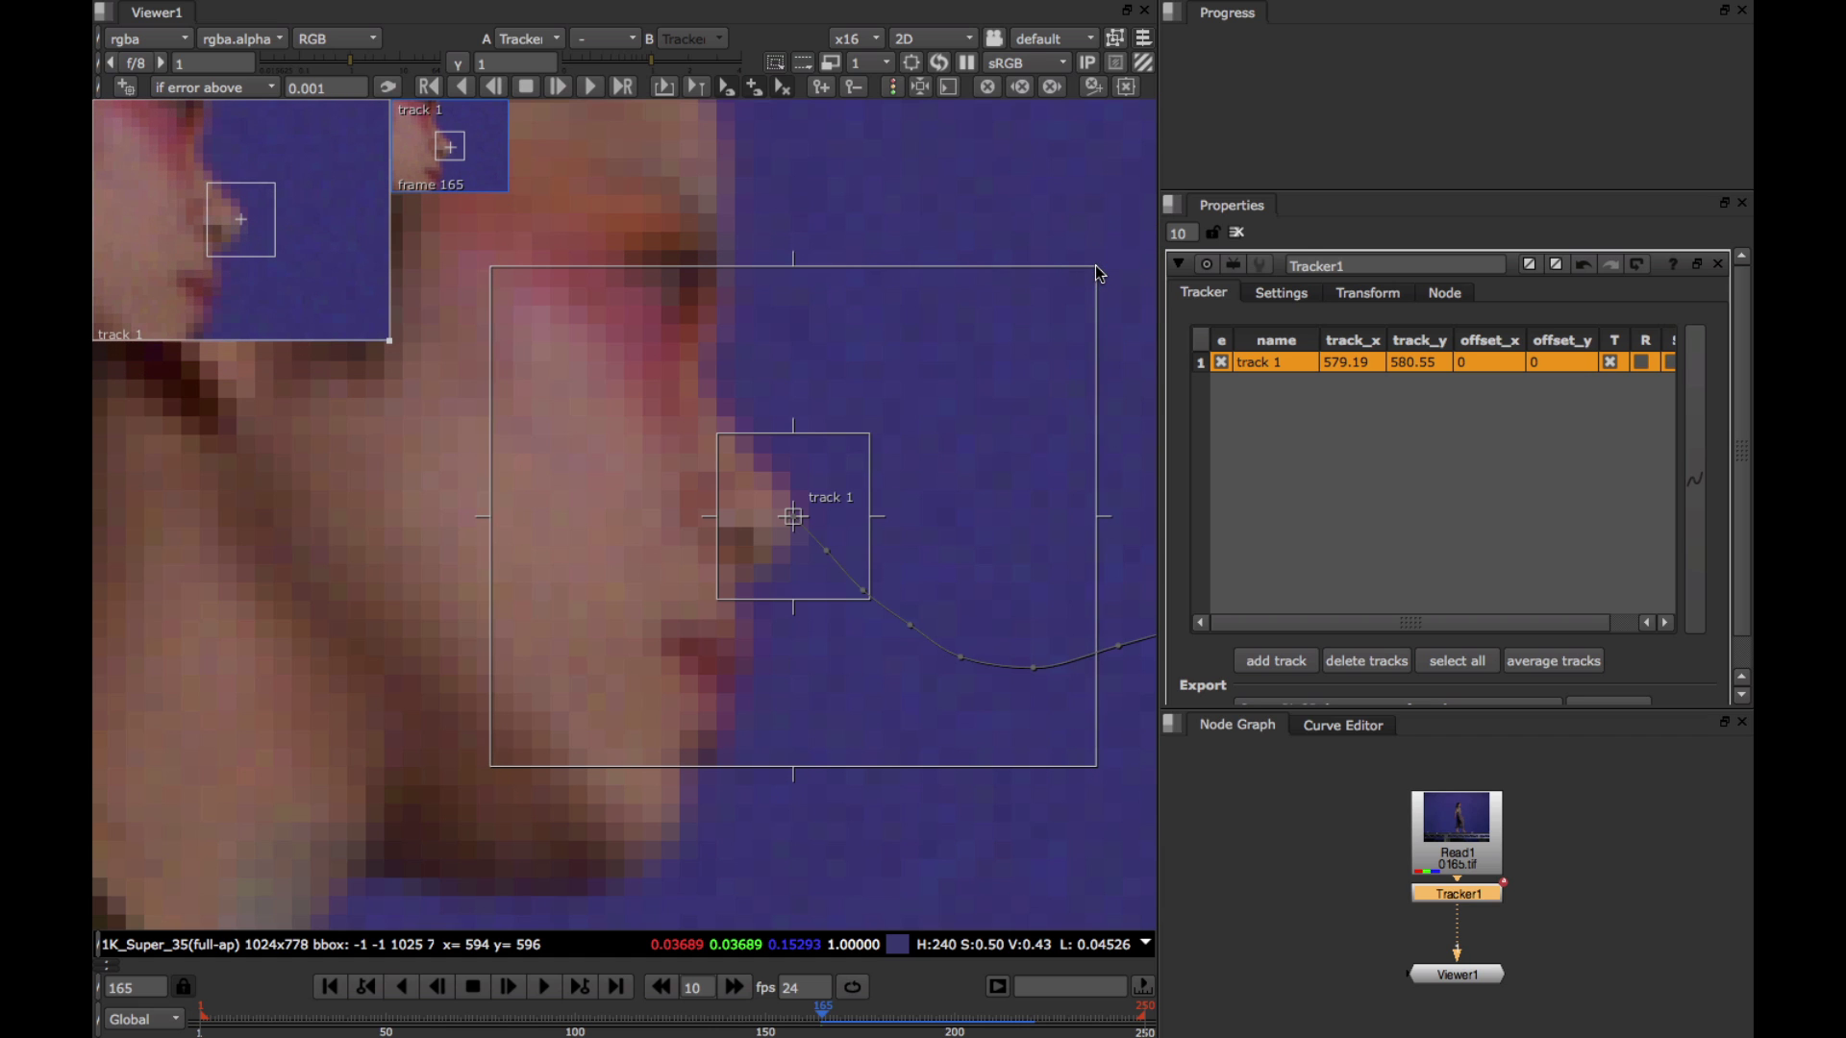